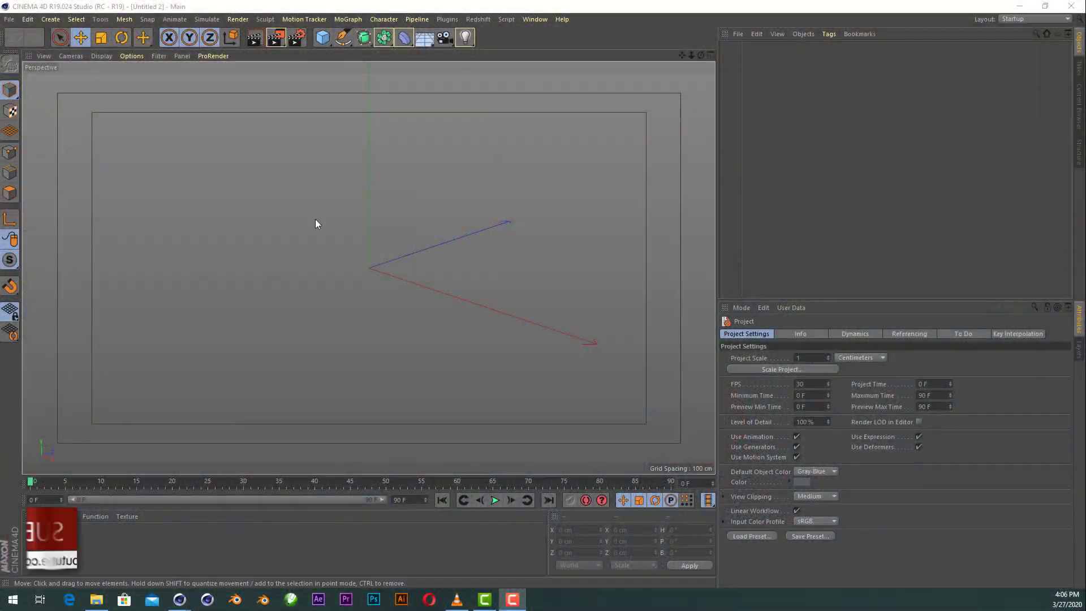
Add a Plane primitive to the empty scene and view it from above
{"action": "left_click", "coordinate": [324, 39]}
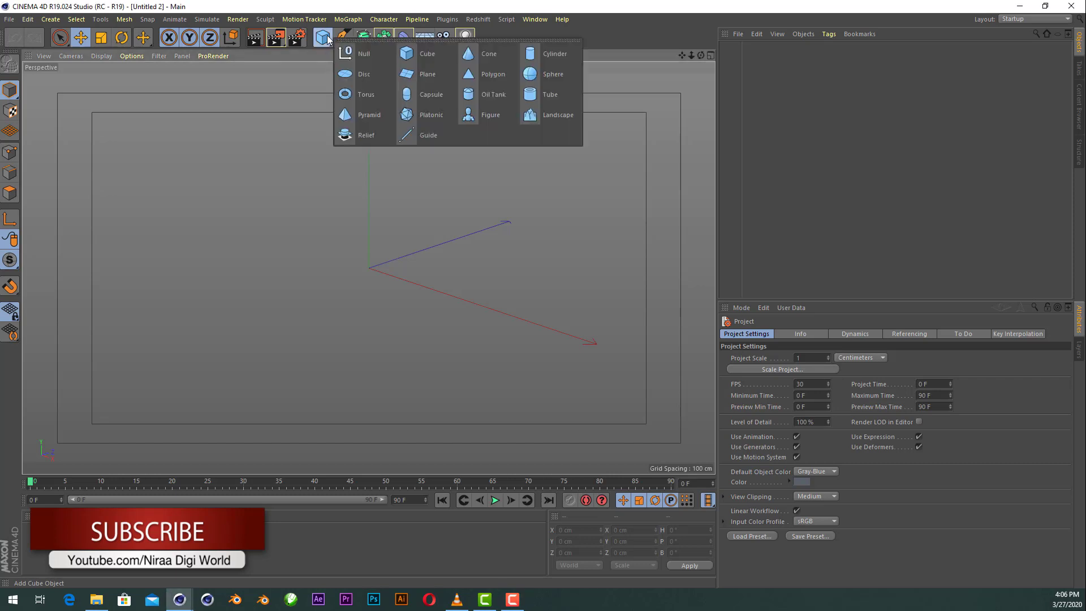
{"action": "left_click", "coordinate": [410, 76]}
{"action": "left_click_drag", "start_coordinate": [701, 55], "coordinate": [678, 79]}
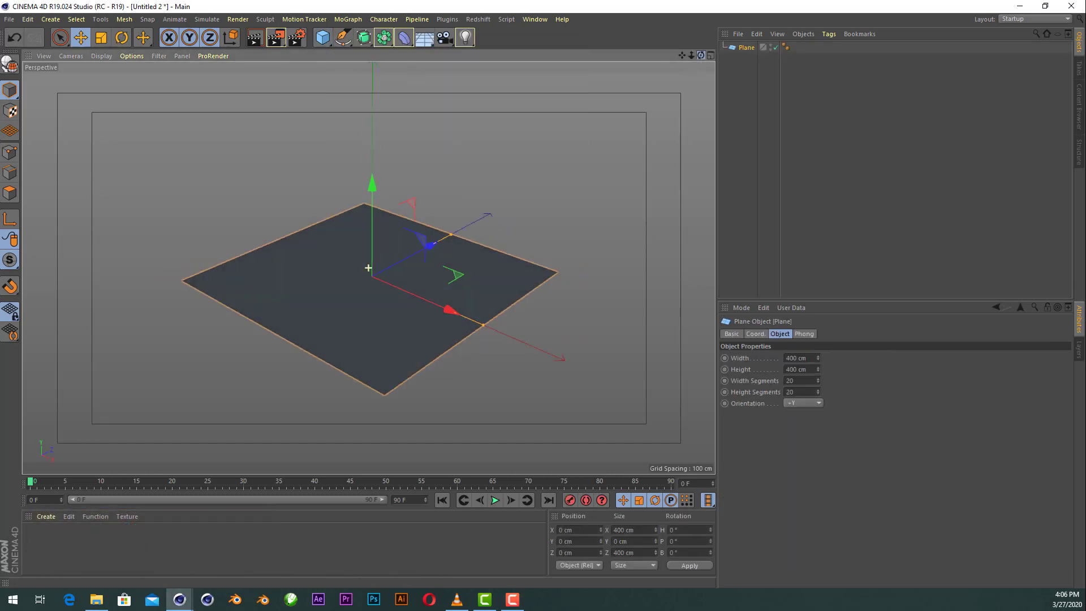
{"action": "scroll", "coordinate": [374, 236], "scroll_direction": "up", "scroll_amount": 3}
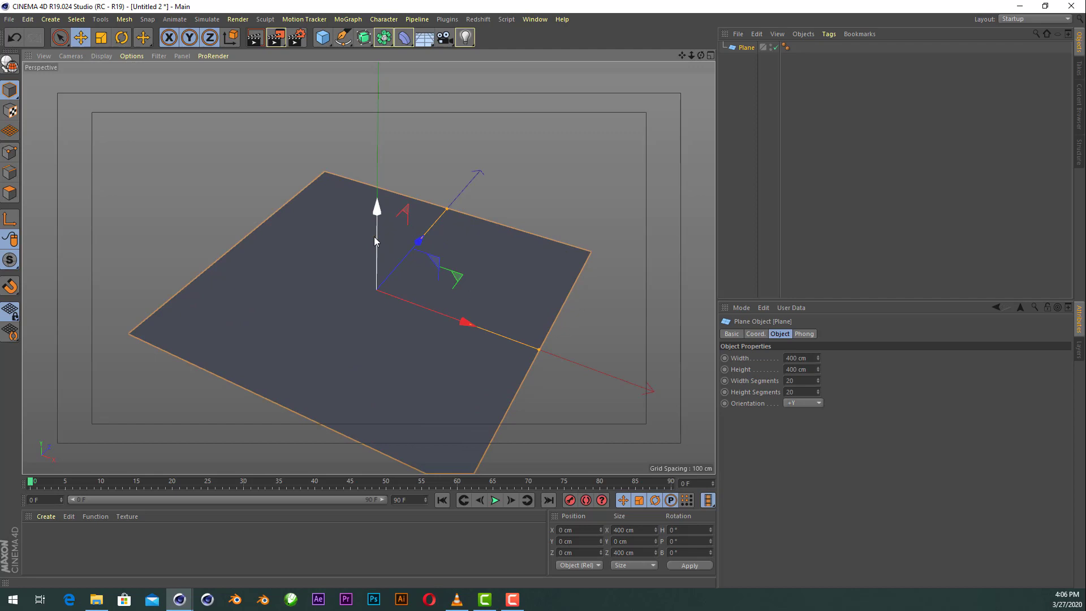
Set the plane's Width and Height to 1000 cm each
{"action": "double_click", "coordinate": [801, 357]}
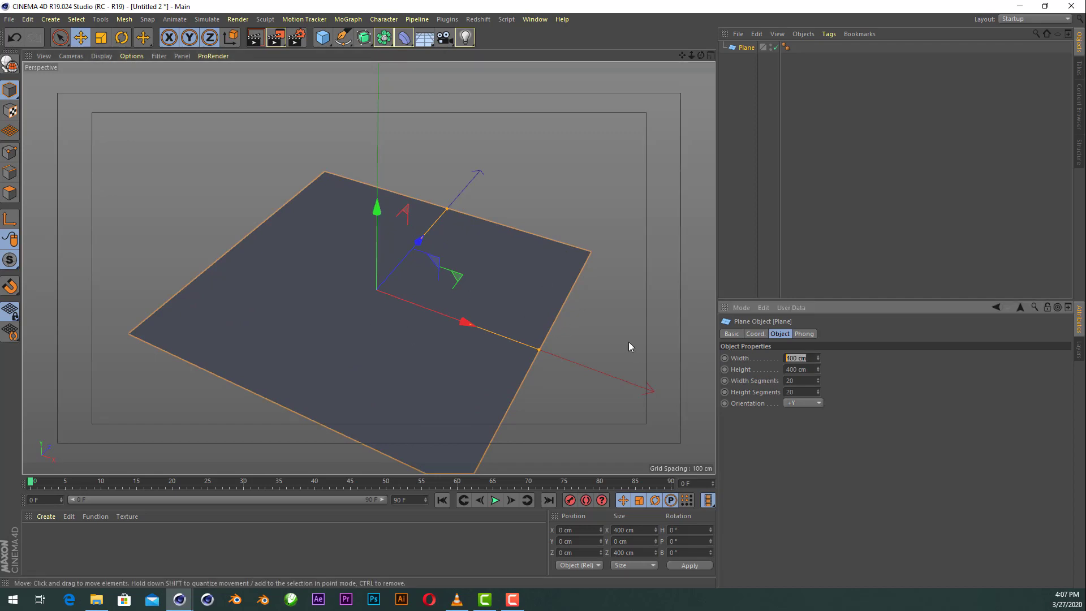
{"action": "type", "text": "1000"}
{"action": "key", "text": "Tab"}
{"action": "type", "text": "1"}
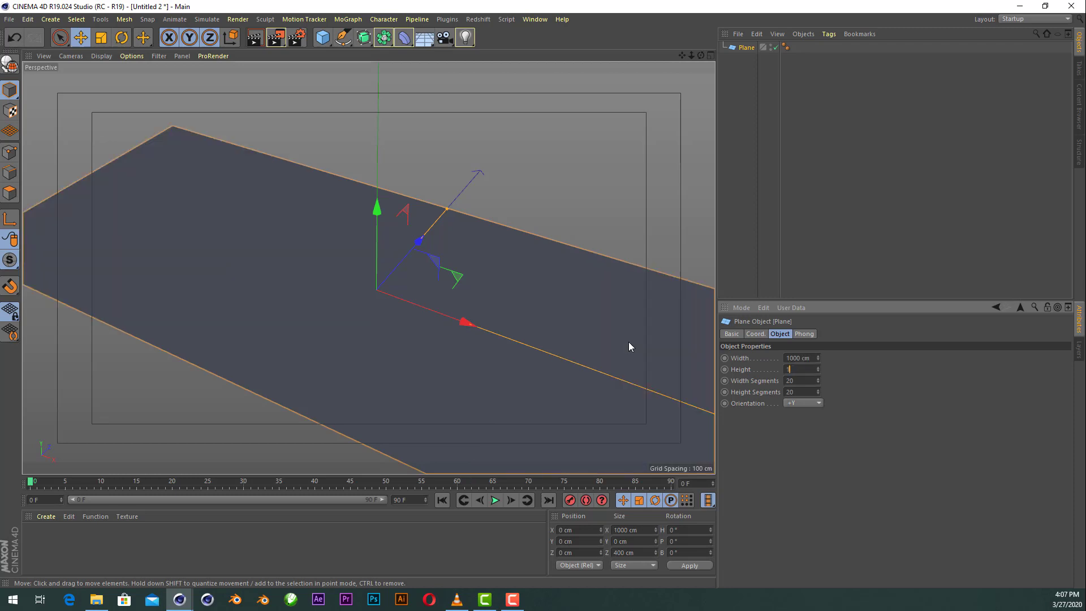
{"action": "type", "text": "000"}
{"action": "key", "text": "Return"}
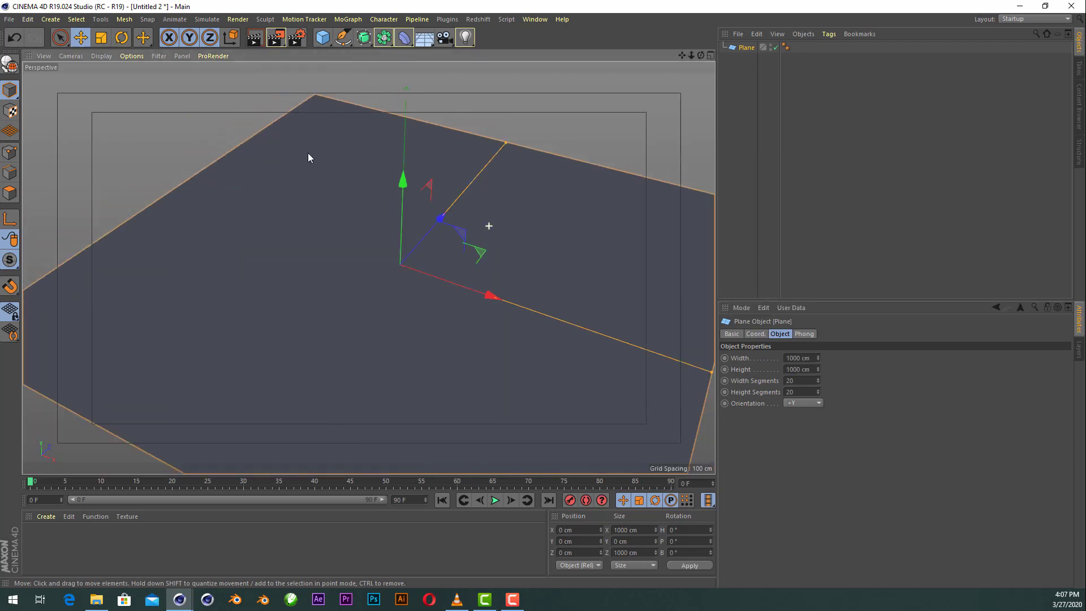
{"action": "scroll", "coordinate": [306, 167], "scroll_direction": "down", "scroll_amount": 5}
{"action": "scroll", "coordinate": [327, 203], "scroll_direction": "up", "scroll_amount": 3}
{"action": "scroll", "coordinate": [329, 192], "scroll_direction": "up", "scroll_amount": 2}
{"action": "scroll", "coordinate": [396, 215], "scroll_direction": "down", "scroll_amount": 2}
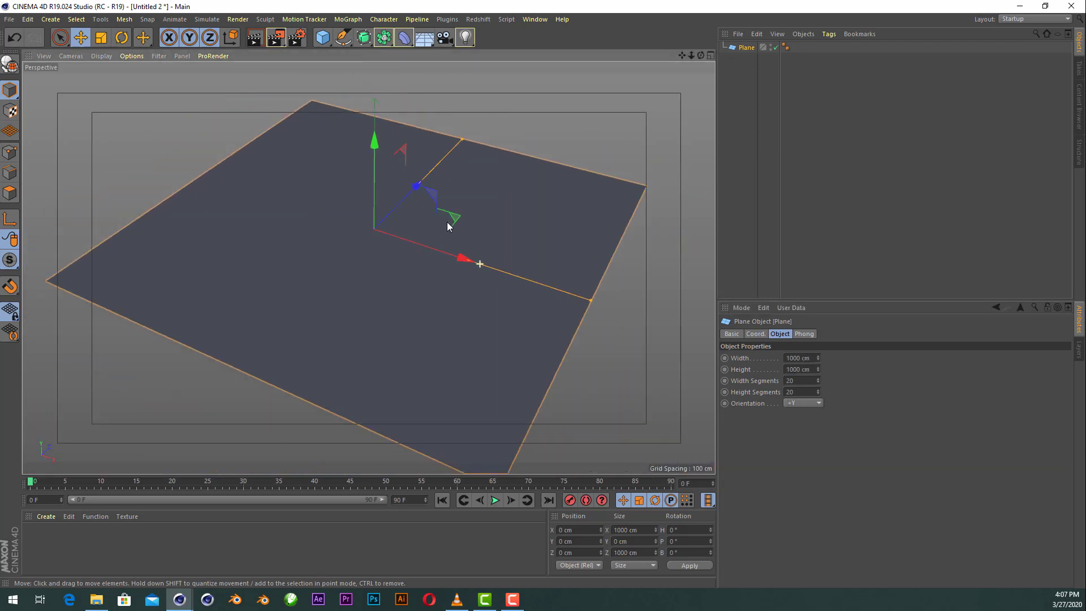
{"action": "scroll", "coordinate": [448, 226], "scroll_direction": "up", "scroll_amount": 1}
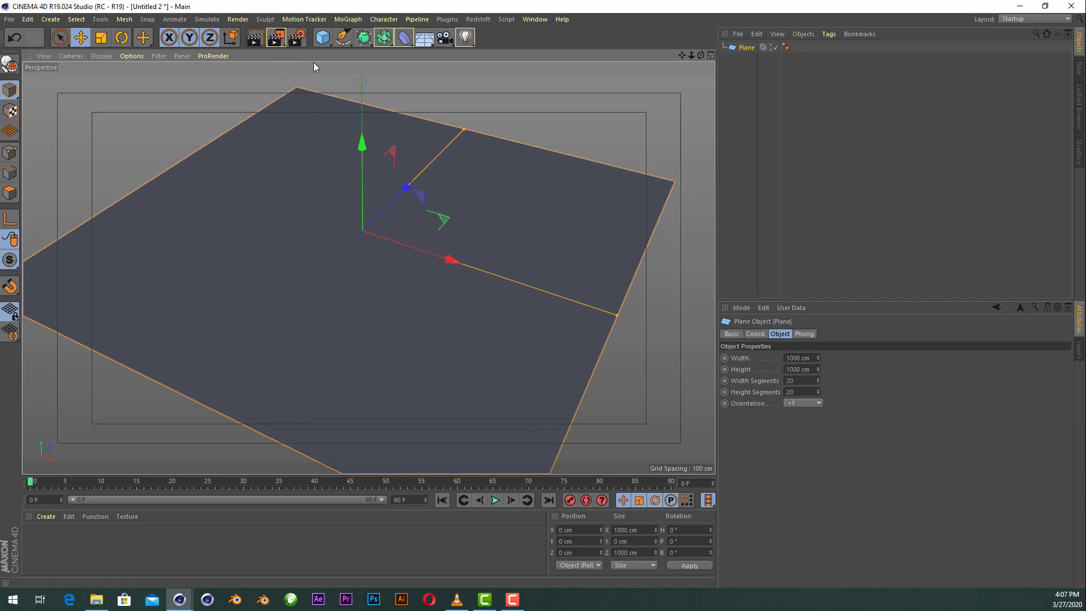
{"action": "scroll", "coordinate": [448, 259], "scroll_direction": "down", "scroll_amount": 2}
{"action": "scroll", "coordinate": [449, 259], "scroll_direction": "up", "scroll_amount": 1}
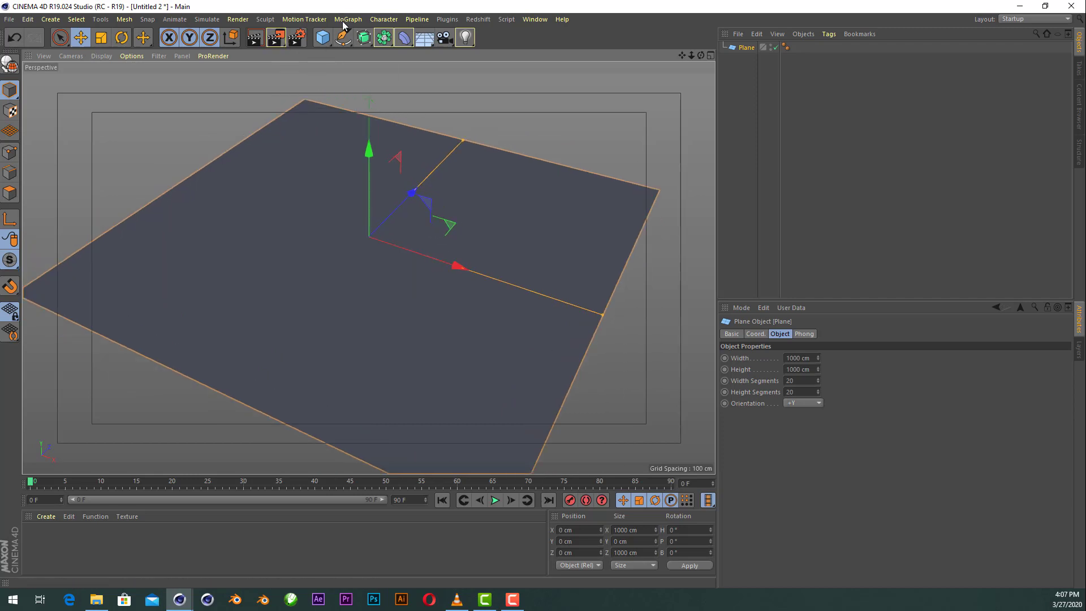
Add a MoText object and replace its text with NIRAA, DIGI, WORLD on three lines
{"action": "left_click", "coordinate": [345, 21]}
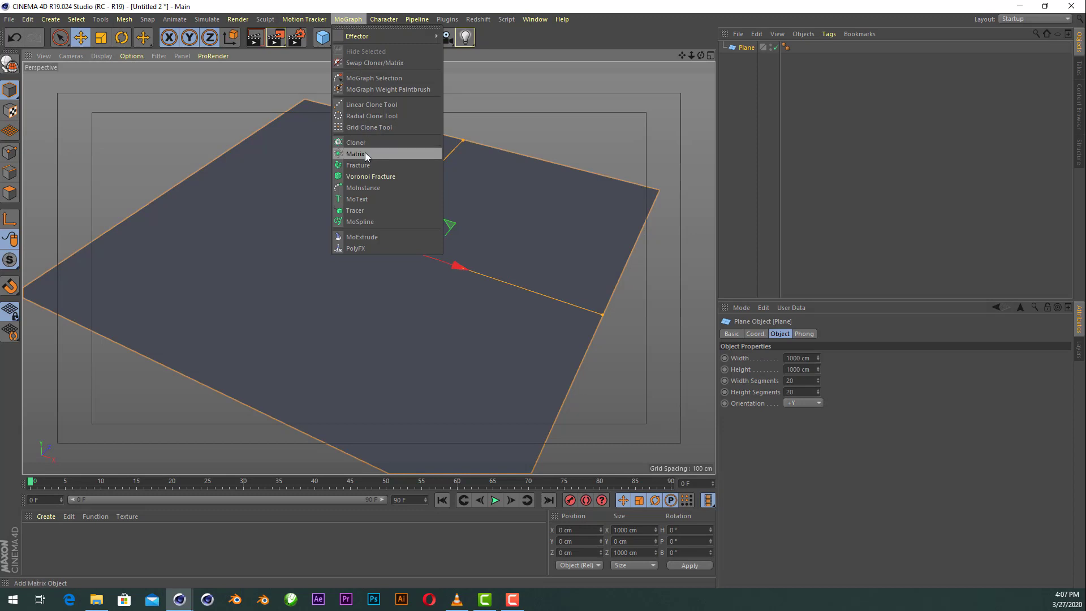
{"action": "left_click", "coordinate": [361, 199]}
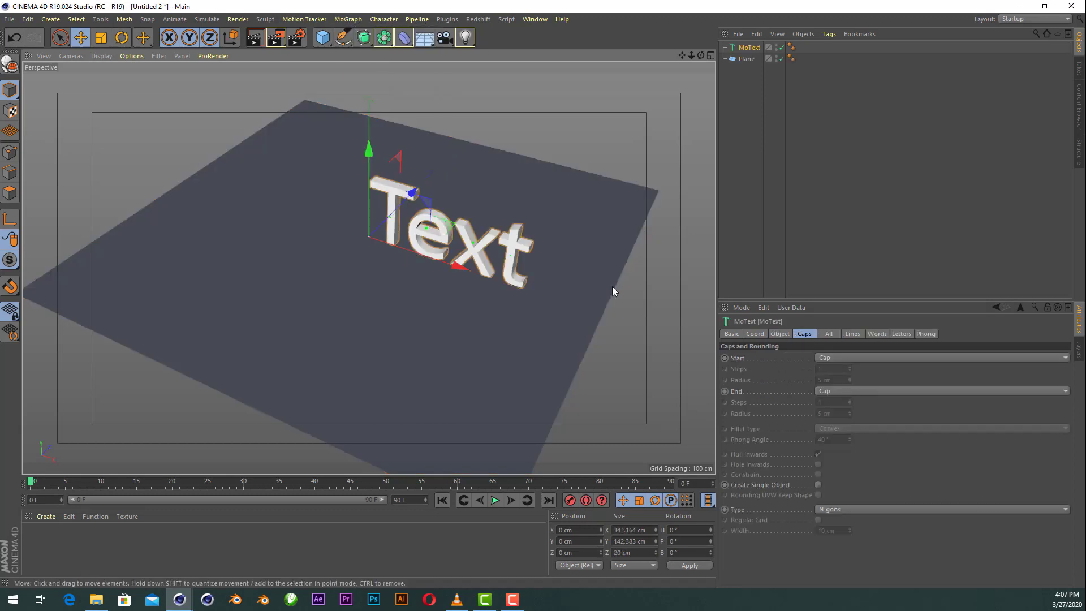
{"action": "scroll", "coordinate": [612, 287], "scroll_direction": "up", "scroll_amount": 1}
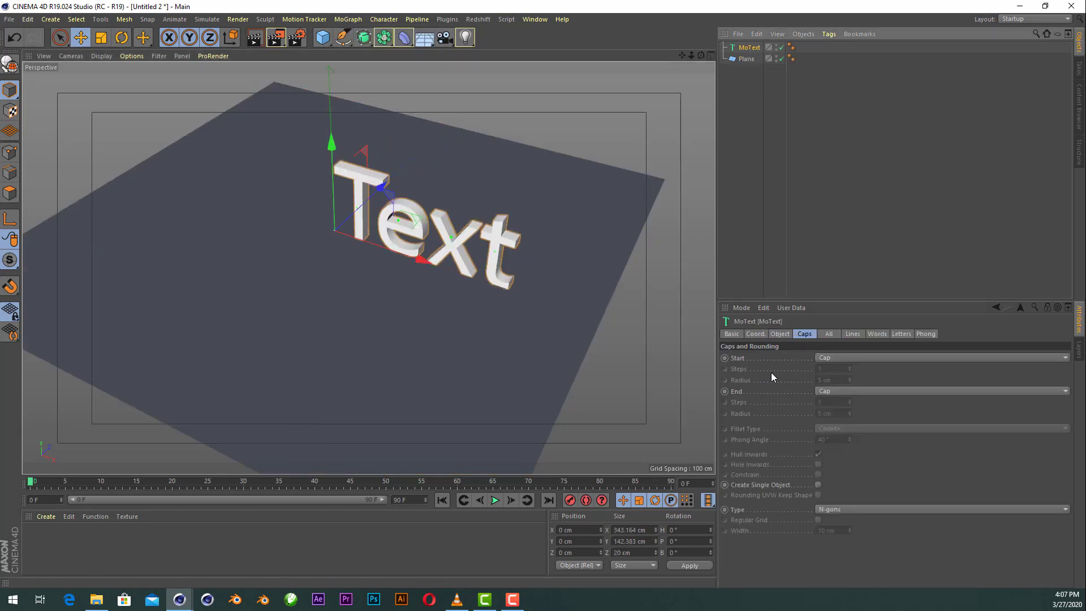
{"action": "left_click", "coordinate": [779, 334]}
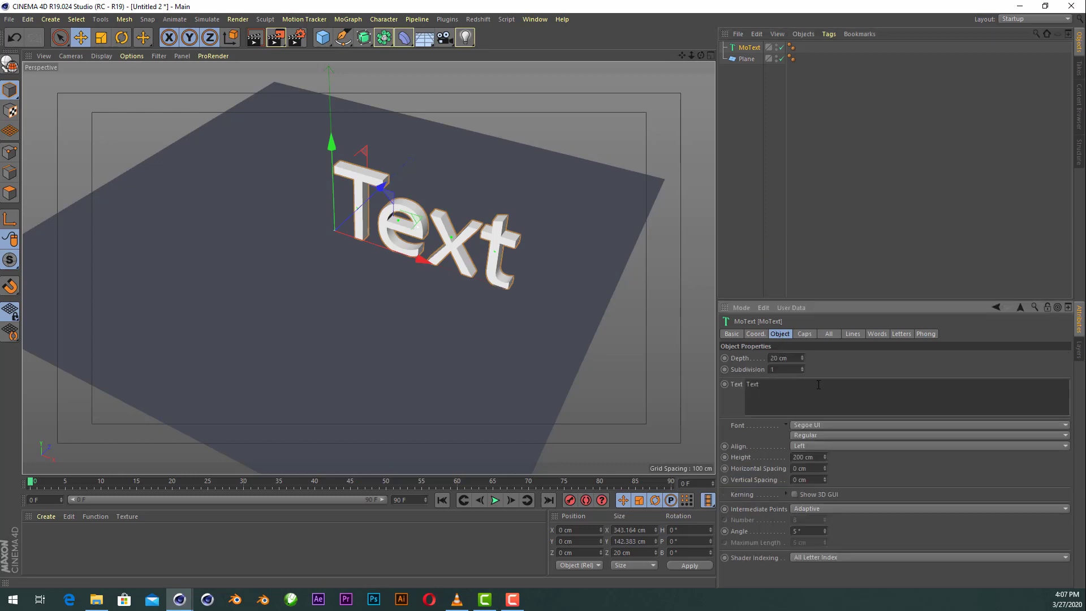
{"action": "double_click", "coordinate": [763, 383]}
{"action": "type", "text": "NI"}
{"action": "type", "text": "R"}
{"action": "type", "text": "AA "}
{"action": "type", "text": "DIGI "}
{"action": "type", "text": "WORL"}
{"action": "type", "text": "D"}
Keep the Segoe UI Regular font and set the text alignment to Middle
{"action": "left_click", "coordinate": [813, 436]}
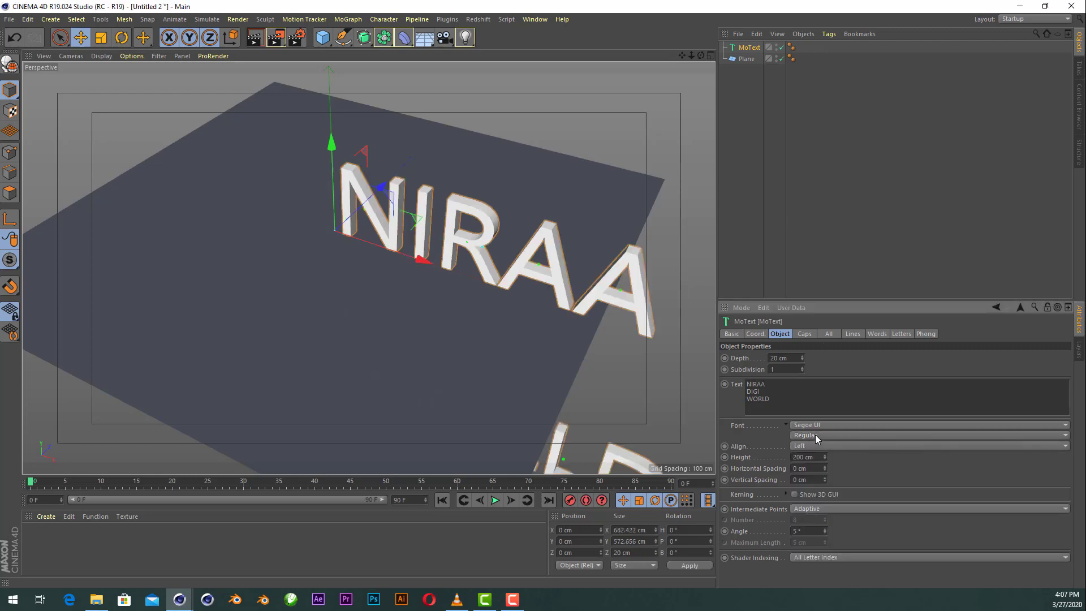
{"action": "left_click", "coordinate": [816, 435]}
{"action": "left_click", "coordinate": [815, 433]}
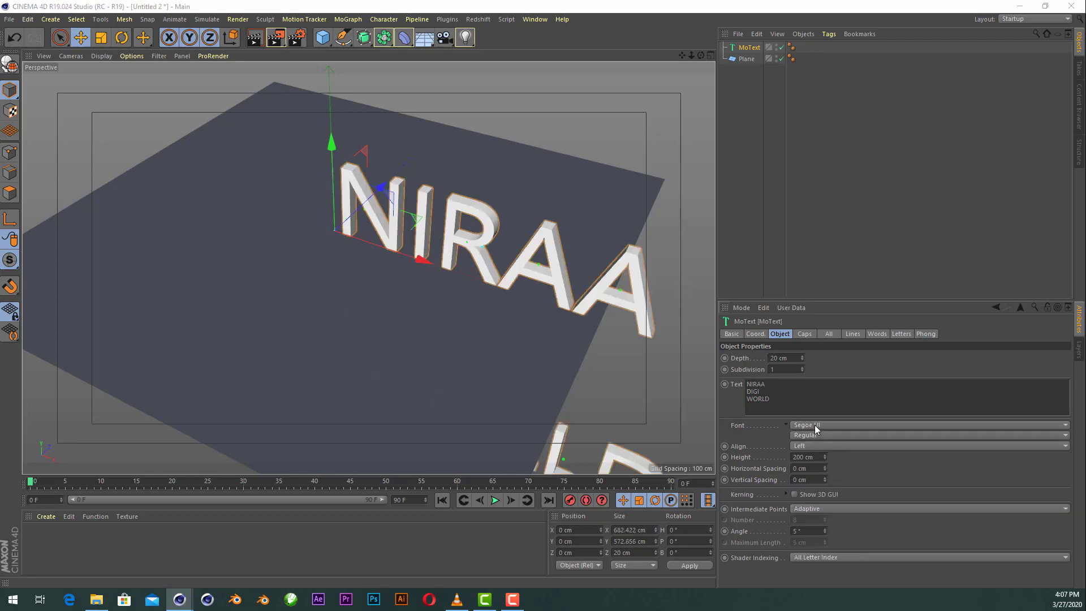
{"action": "left_click", "coordinate": [816, 429]}
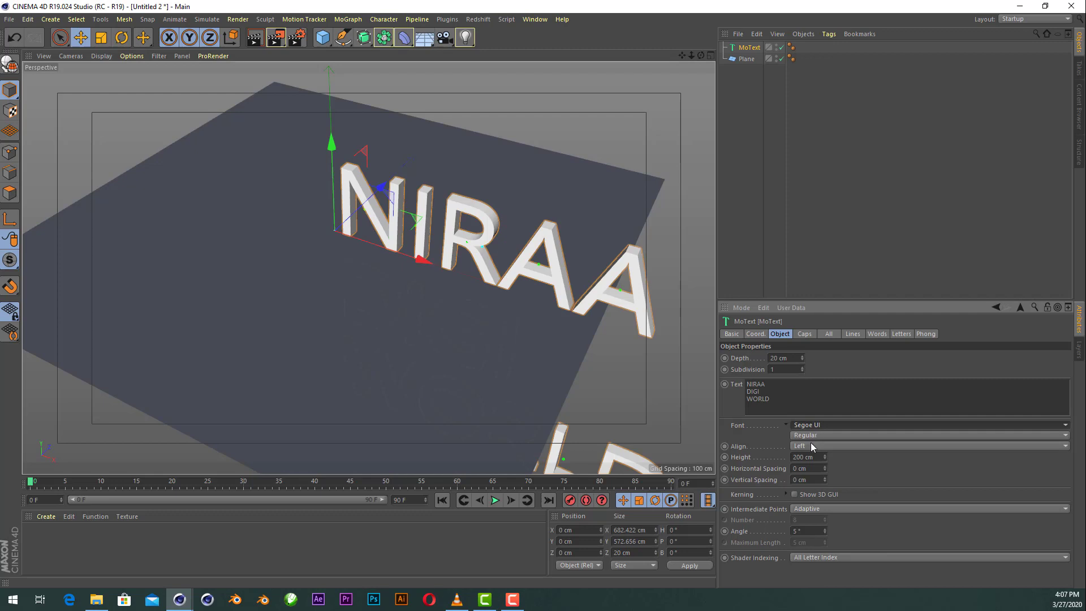
{"action": "left_click", "coordinate": [809, 446]}
{"action": "left_click", "coordinate": [810, 470]}
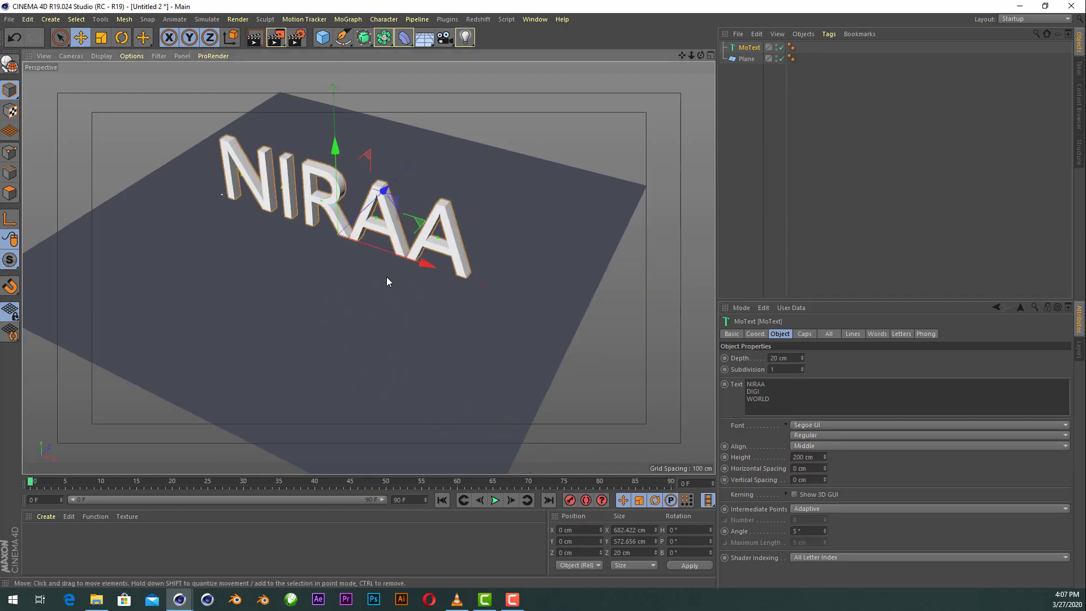
Pitch the text to -90° so it lies flat, then raise it to about 17.5 cm in Y
{"action": "left_click", "coordinate": [758, 332]}
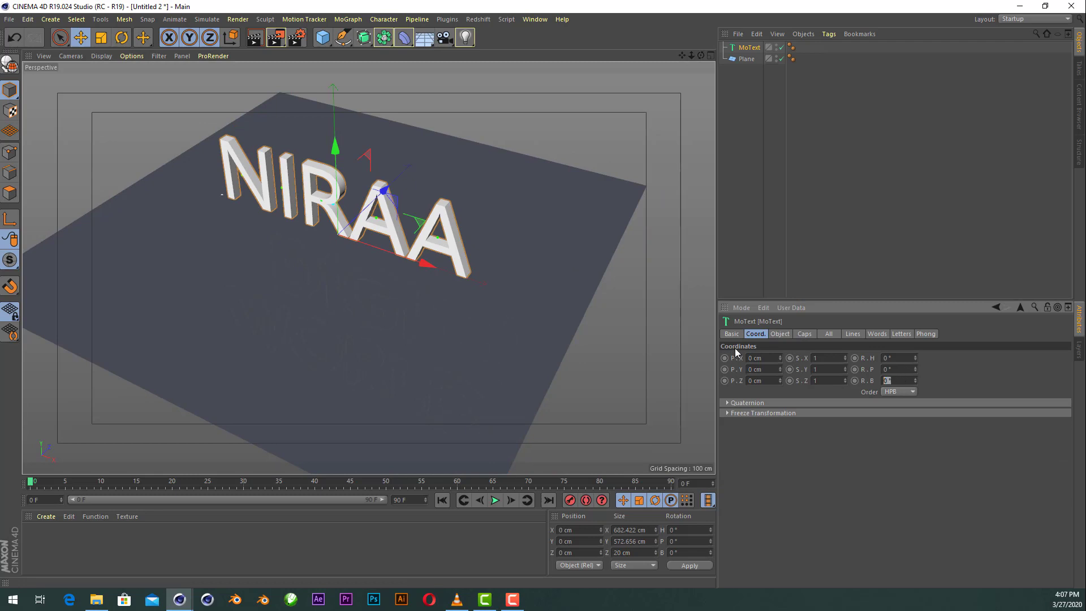
{"action": "type", "text": "-90"}
{"action": "key", "text": "Return"}
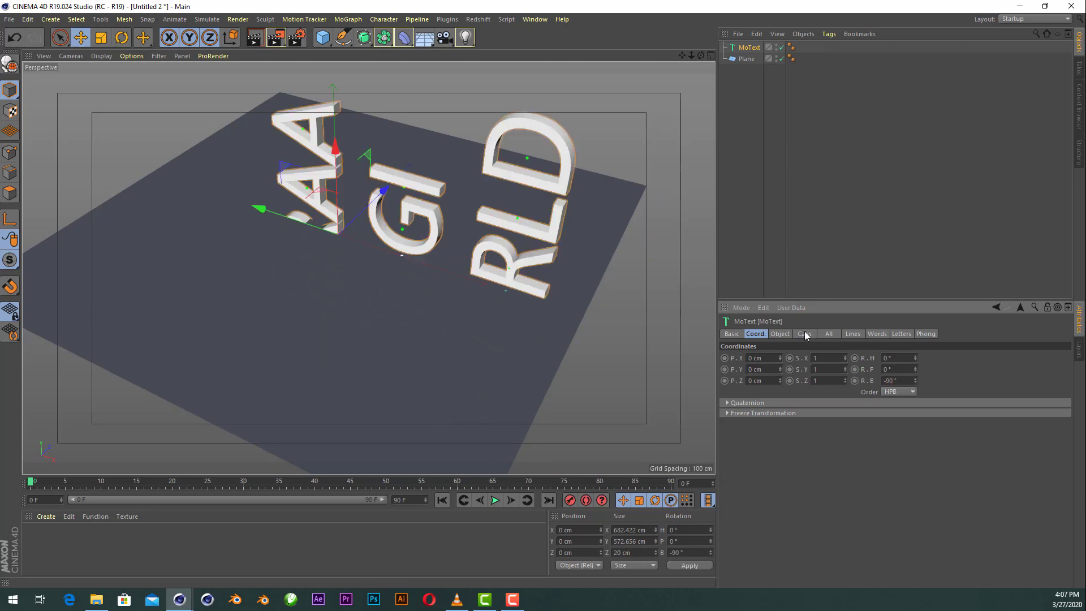
{"action": "key", "text": "ctrl+z"}
{"action": "left_click_drag", "start_coordinate": [915, 369], "coordinate": [906, 370]}
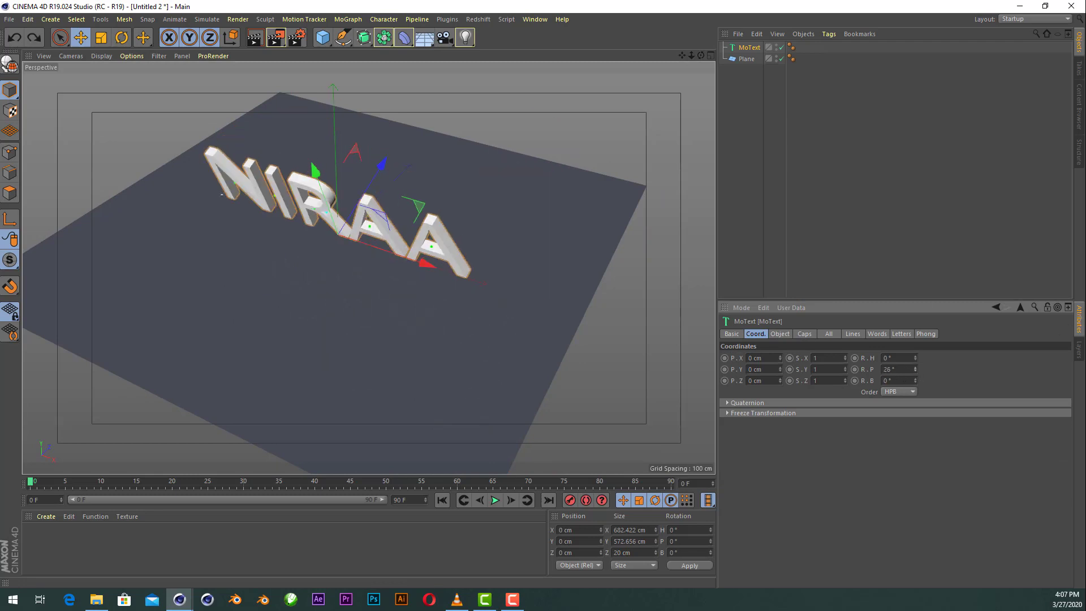
{"action": "left_click", "coordinate": [902, 370]}
{"action": "key", "text": "BackSpace"}
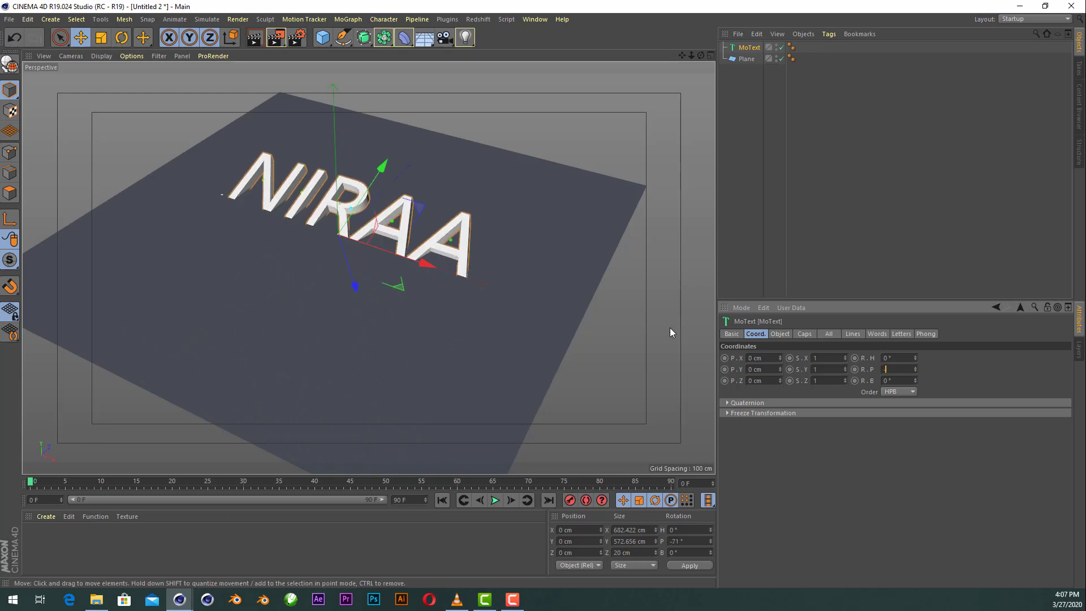
{"action": "type", "text": "-90"}
{"action": "key", "text": "Return"}
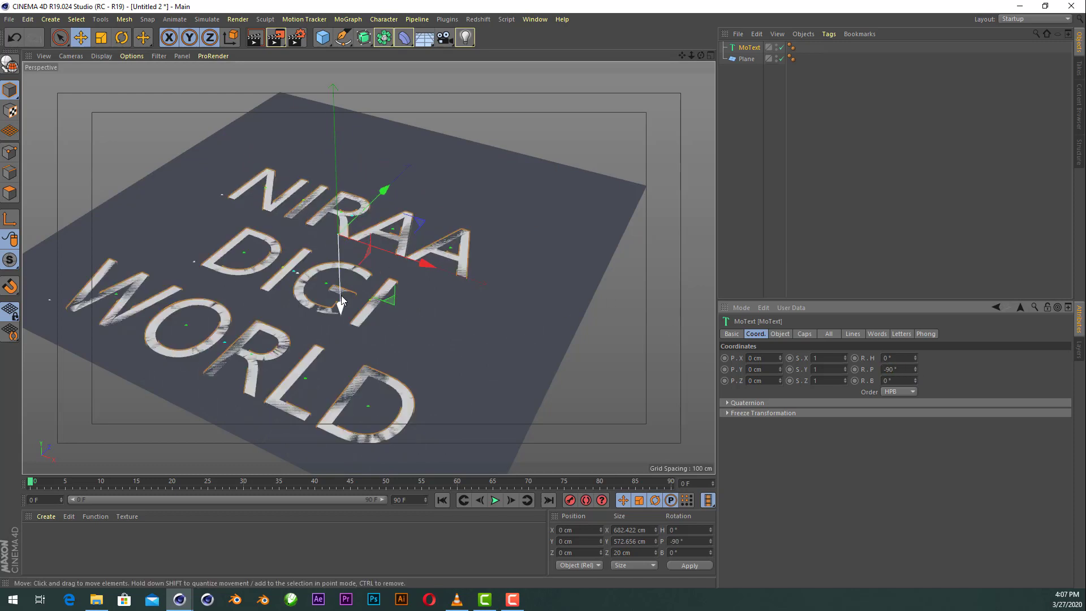
{"action": "left_click_drag", "start_coordinate": [346, 310], "coordinate": [346, 304]}
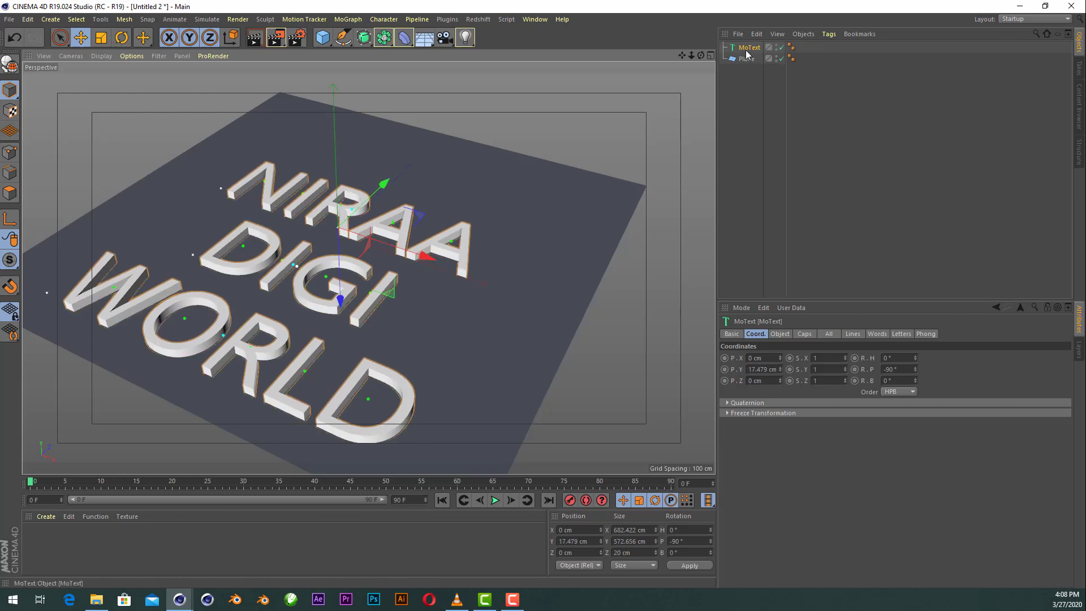
Set the text height to 71 cm and orbit to a more overhead view
{"action": "left_click", "coordinate": [780, 334]}
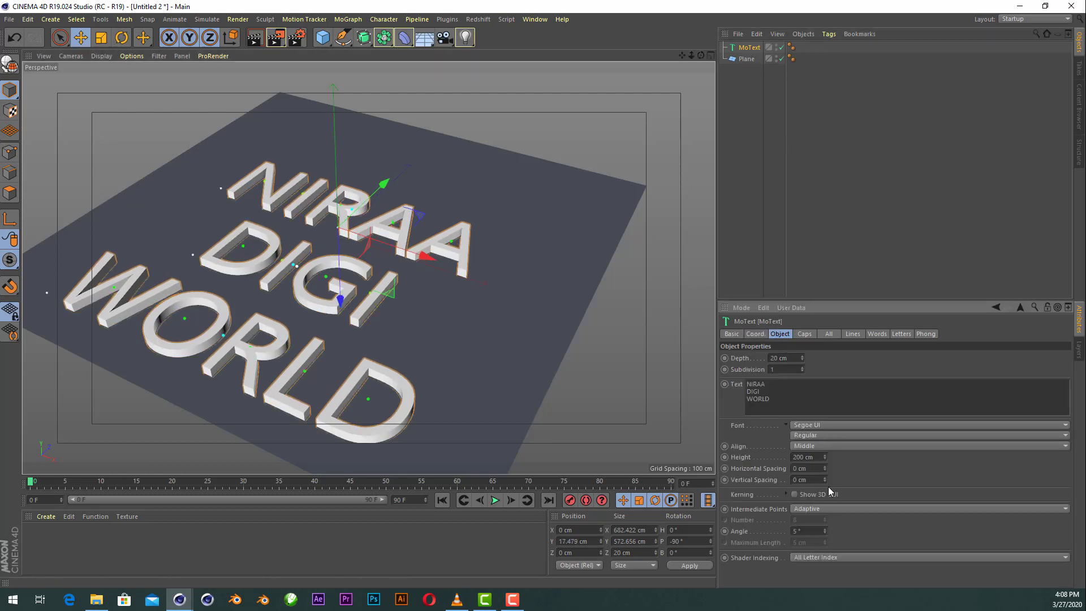
{"action": "left_click_drag", "start_coordinate": [825, 457], "coordinate": [824, 498]}
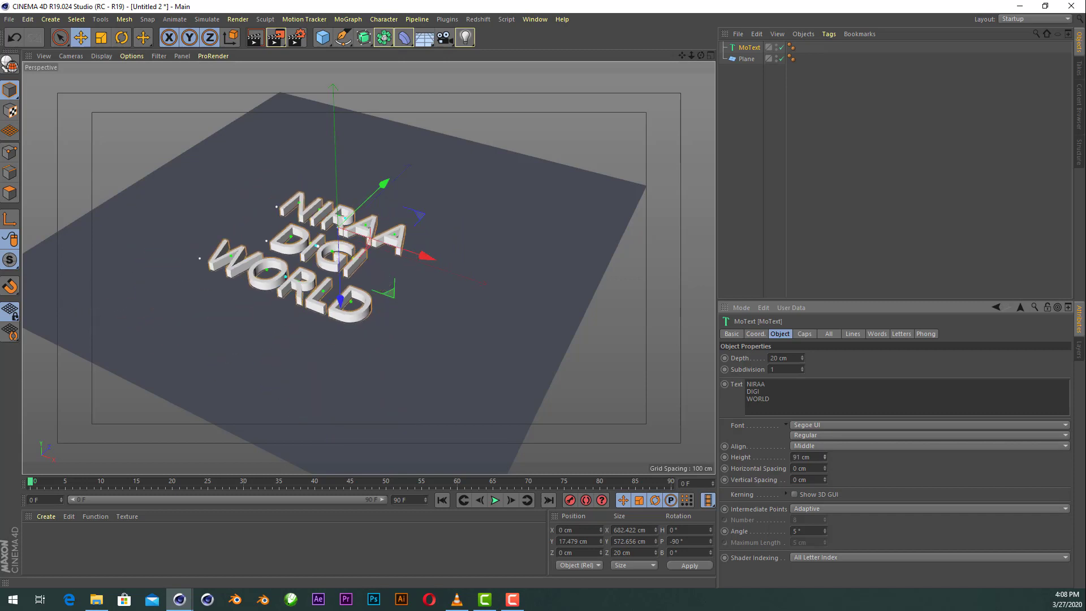
{"action": "left_click_drag", "start_coordinate": [825, 458], "coordinate": [825, 447]}
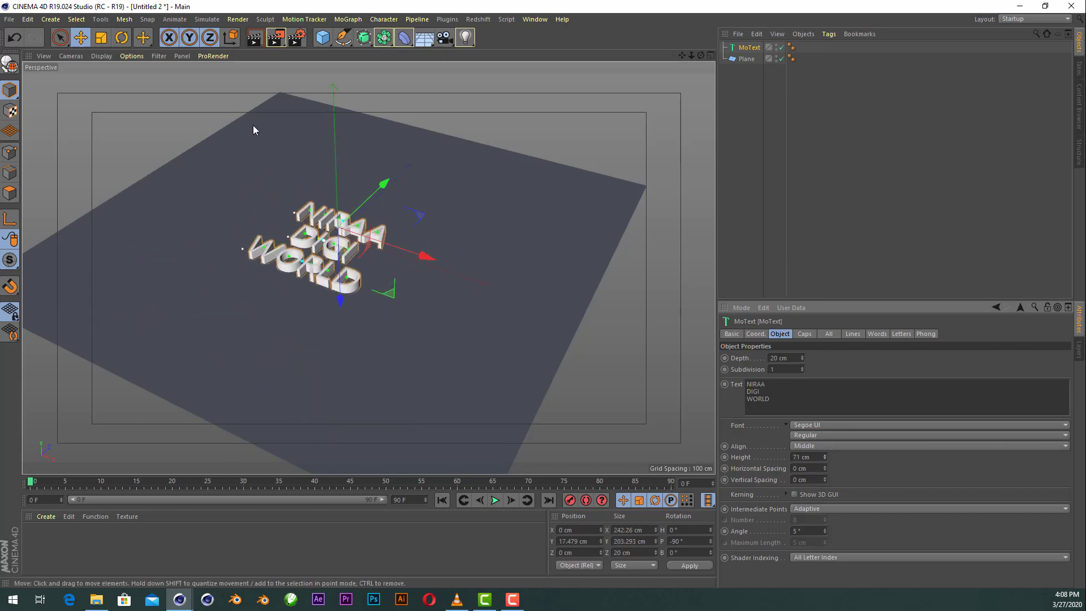
{"action": "scroll", "coordinate": [290, 262], "scroll_direction": "up", "scroll_amount": 3}
{"action": "left_click_drag", "start_coordinate": [701, 55], "coordinate": [660, 113]}
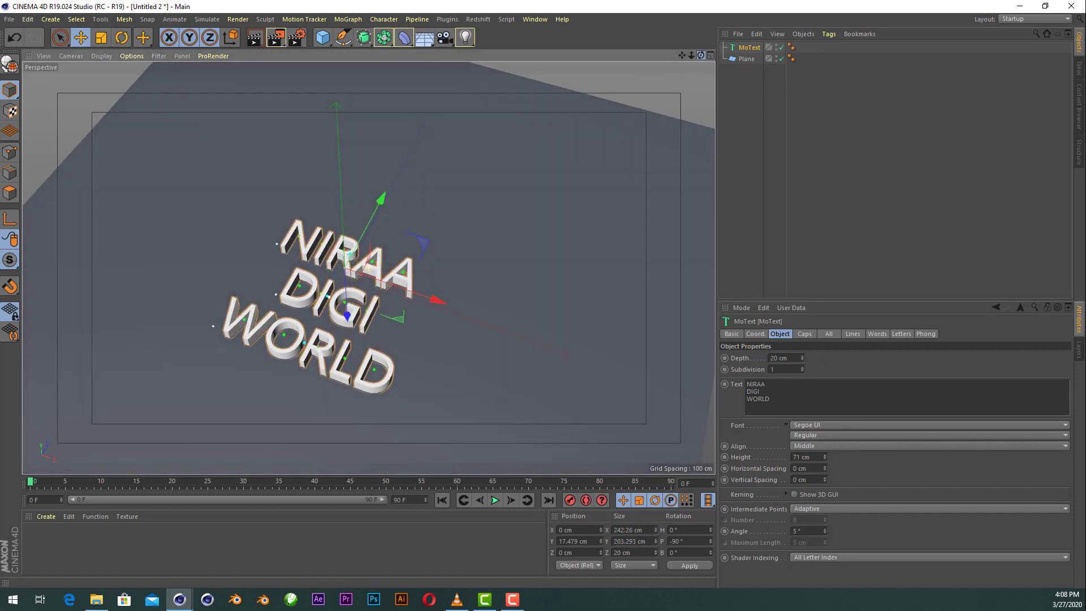
{"action": "left_click_drag", "start_coordinate": [356, 228], "coordinate": [316, 238], "text": "alt"}
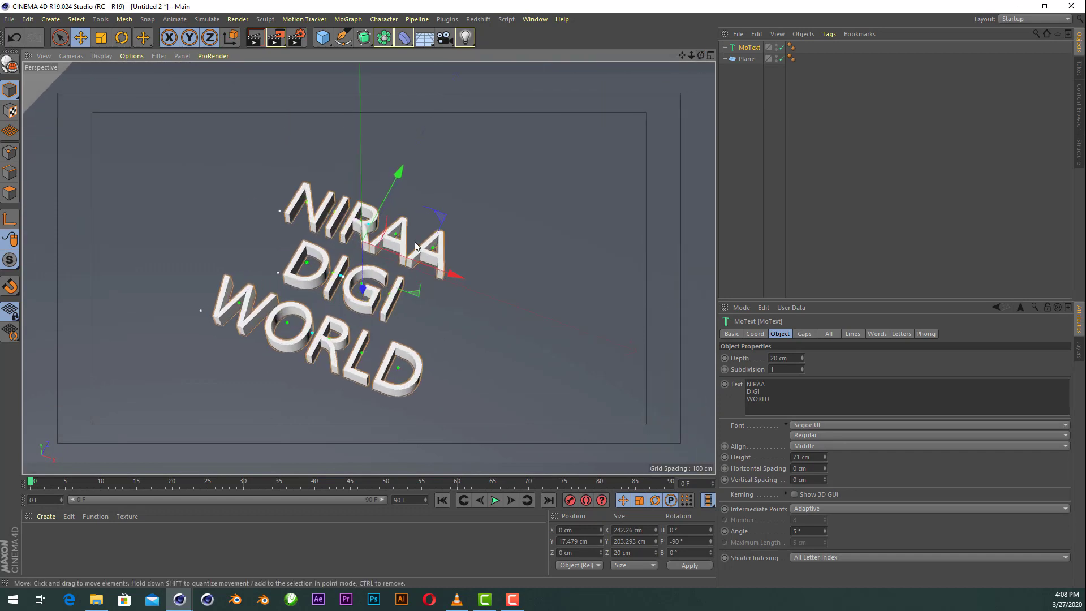
{"action": "key", "text": "F10"}
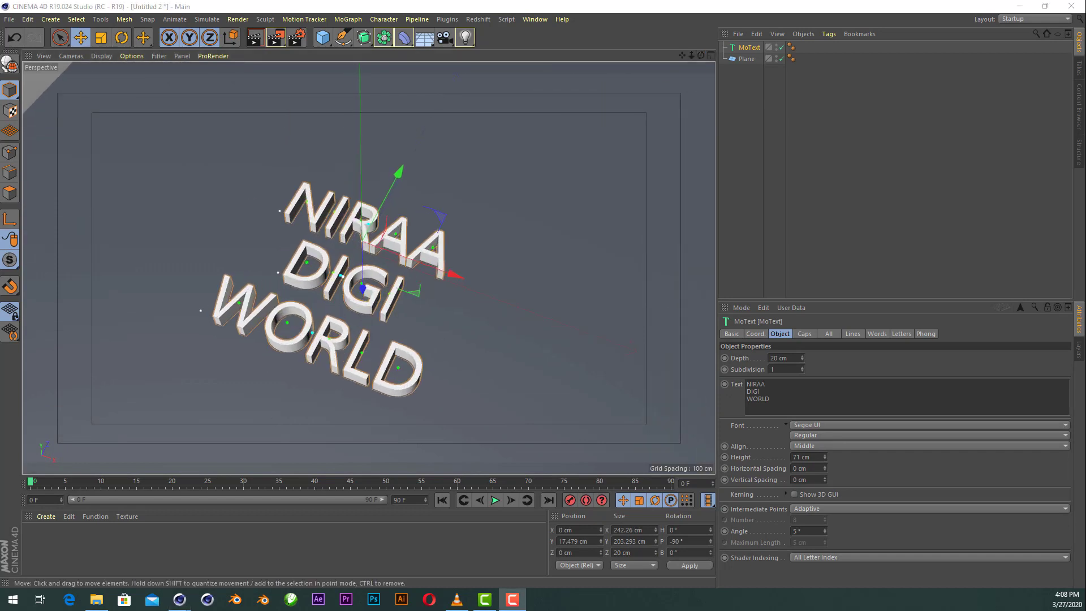
Change the font to Quadran Bold and orbit around the text to check it
{"action": "left_click", "coordinate": [825, 423]}
{"action": "scroll", "coordinate": [866, 389], "scroll_direction": "up", "scroll_amount": 5}
{"action": "scroll", "coordinate": [852, 362], "scroll_direction": "up", "scroll_amount": 5}
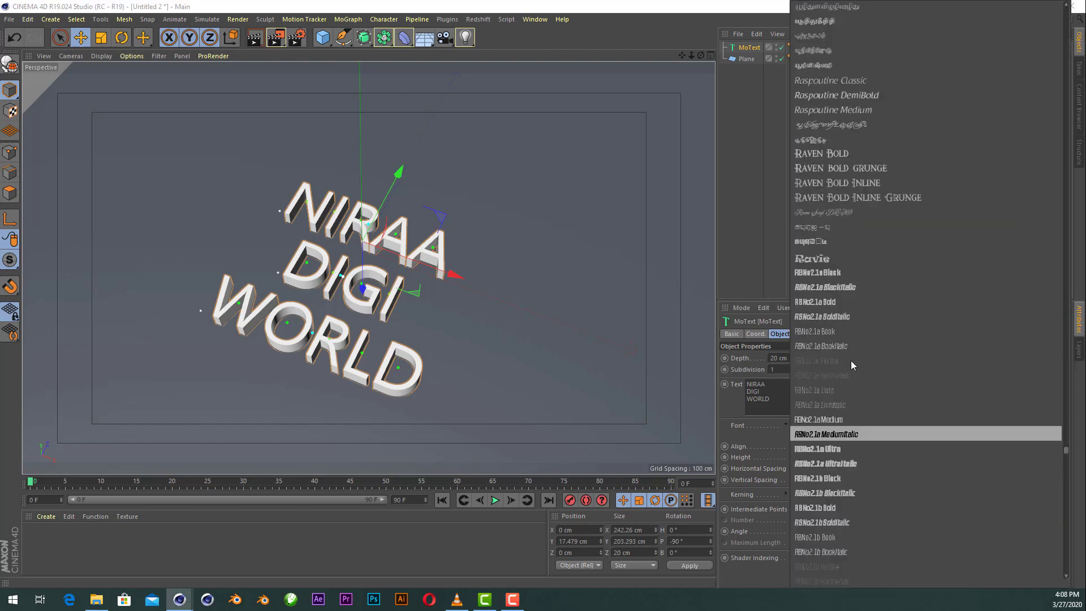
{"action": "scroll", "coordinate": [852, 363], "scroll_direction": "up", "scroll_amount": 5}
{"action": "scroll", "coordinate": [852, 363], "scroll_direction": "up", "scroll_amount": 5}
{"action": "scroll", "coordinate": [852, 363], "scroll_direction": "up", "scroll_amount": 5}
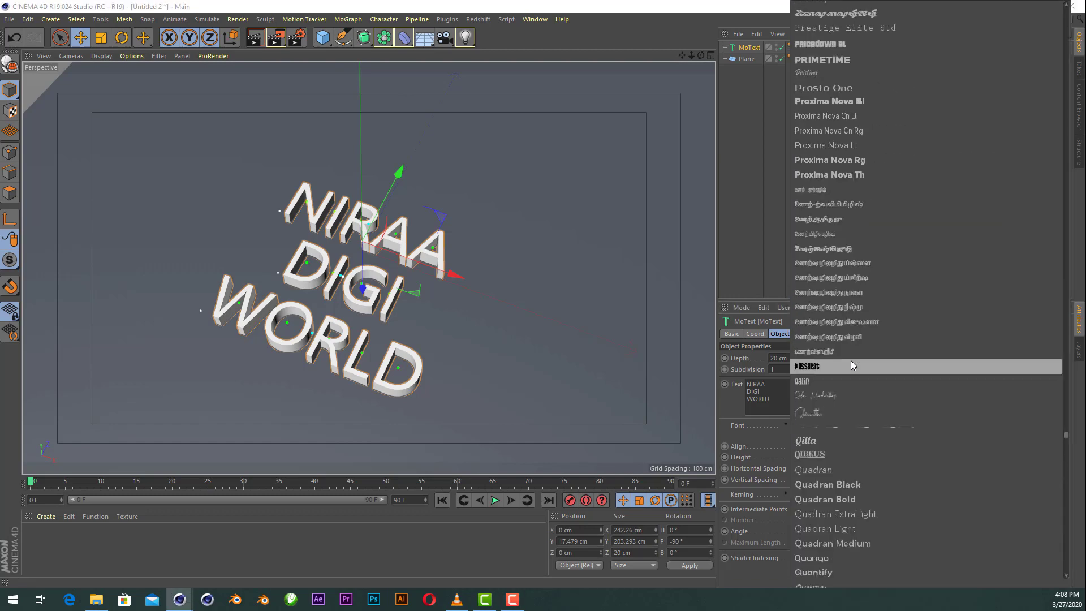
{"action": "left_click", "coordinate": [852, 501]}
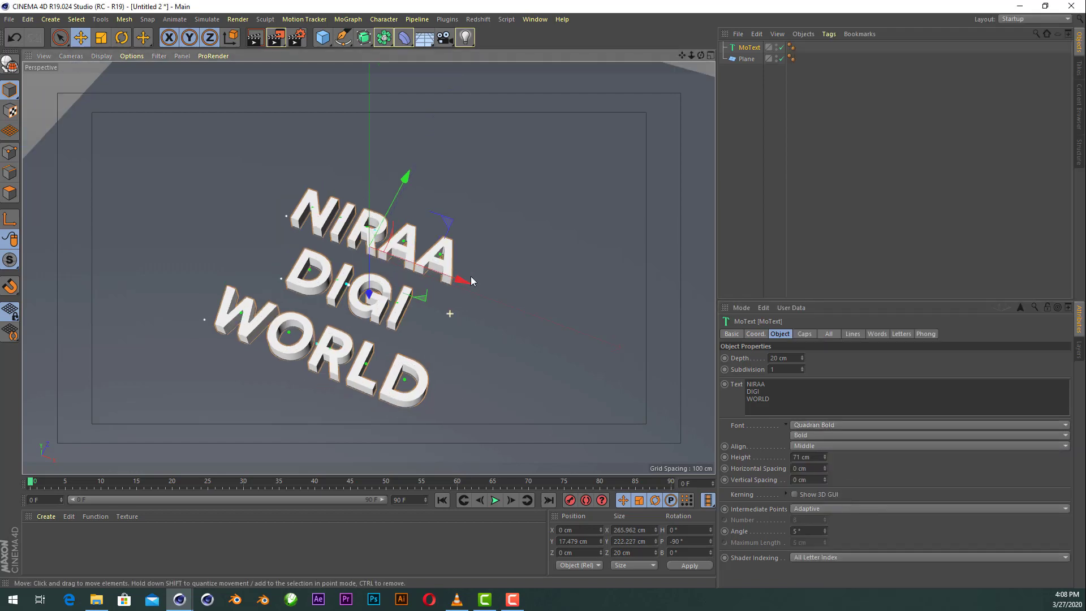
{"action": "left_click_drag", "start_coordinate": [471, 276], "coordinate": [370, 377], "text": "alt"}
{"action": "mouse_move", "coordinate": [704, 73]}
{"action": "left_mouse_down", "text": "alt"}
{"action": "mouse_move", "coordinate": [370, 336]}
{"action": "mouse_move", "coordinate": [390, 300]}
{"action": "left_mouse_up", "text": "alt"}
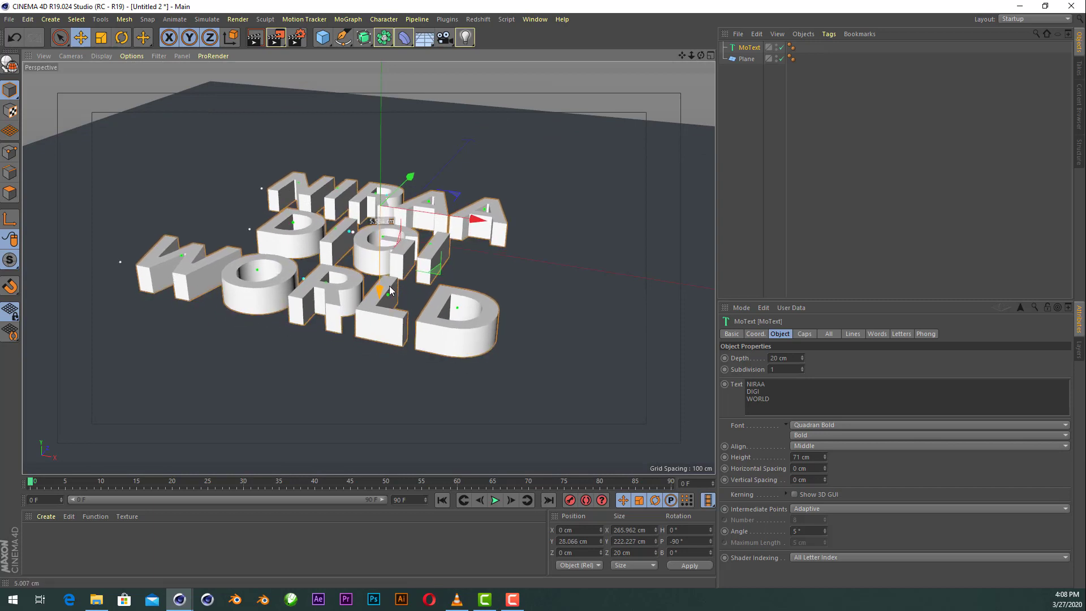
{"action": "left_click_drag", "start_coordinate": [420, 386], "coordinate": [639, 138], "text": "alt"}
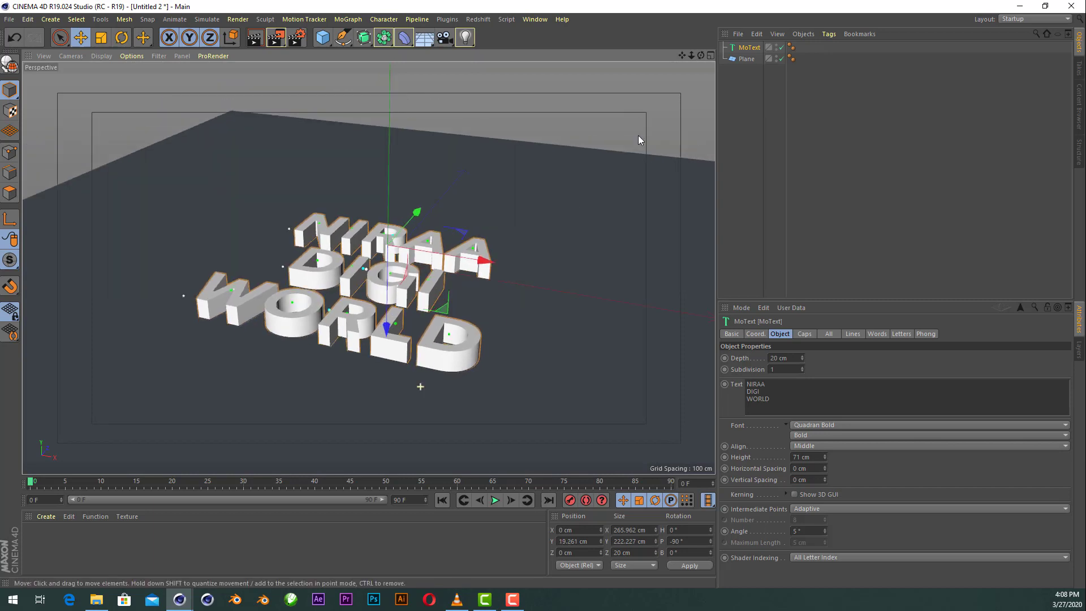
{"action": "left_click_drag", "start_coordinate": [697, 69], "coordinate": [191, 54], "text": "alt"}
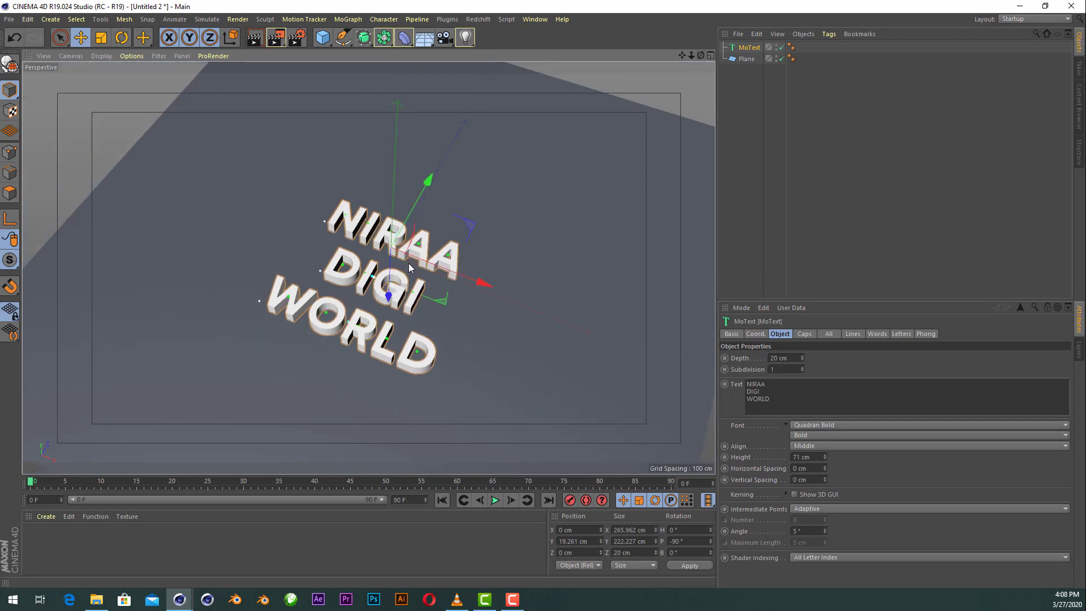
Add an Ambient Occlusion effect in Render Settings and render a preview of the text
{"action": "left_click", "coordinate": [297, 37]}
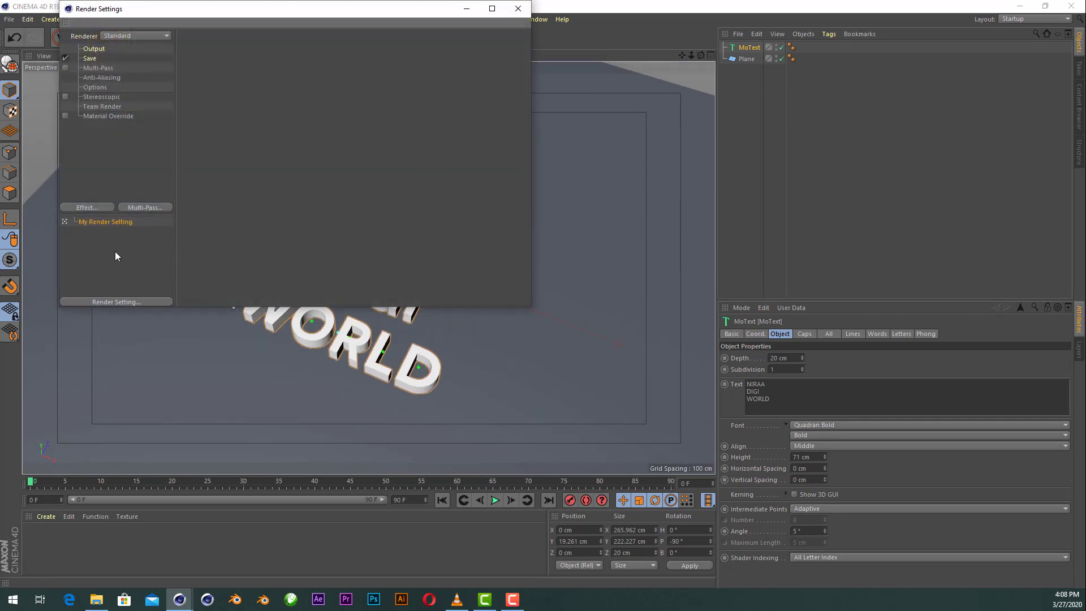
{"action": "left_click", "coordinate": [97, 212]}
{"action": "left_click", "coordinate": [143, 278]}
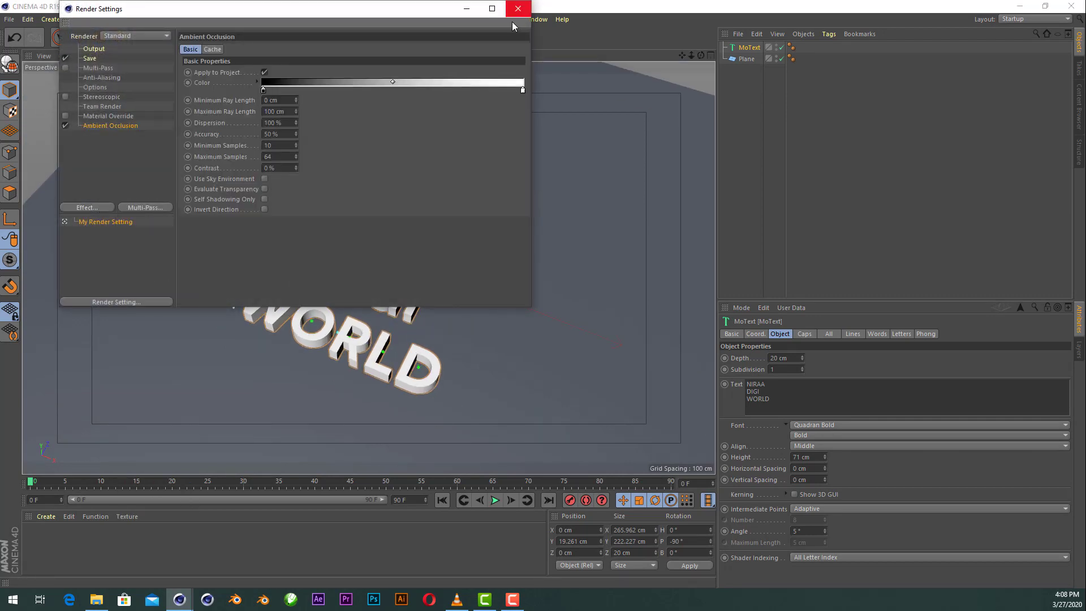
{"action": "left_click", "coordinate": [525, 5]}
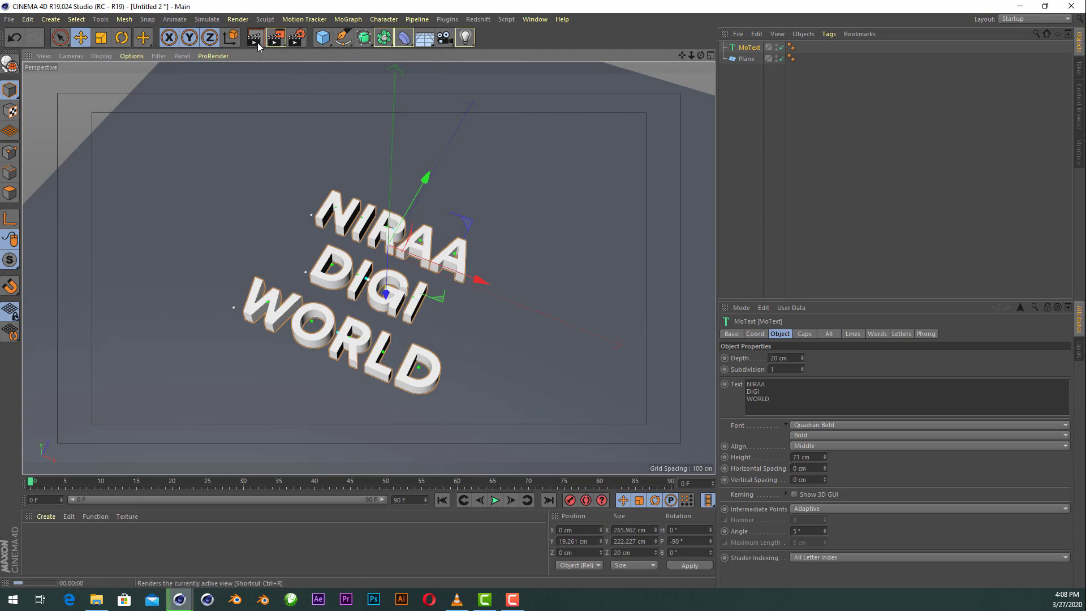
{"action": "left_click", "coordinate": [257, 43]}
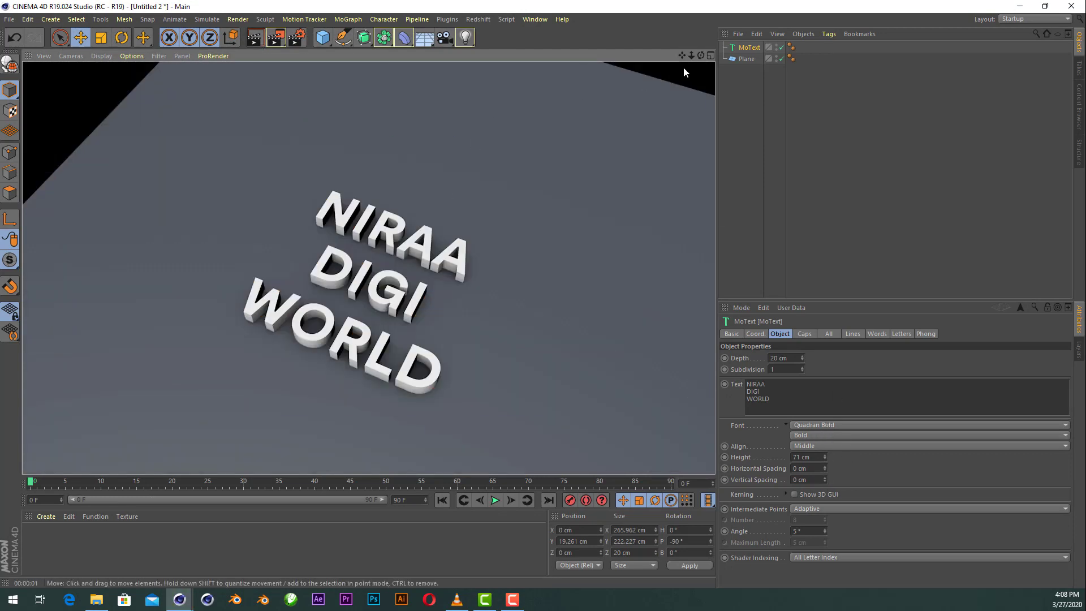
{"action": "mouse_move", "coordinate": [691, 55]}
{"action": "left_mouse_down"}
{"action": "mouse_move", "coordinate": [505, 279]}
{"action": "mouse_move", "coordinate": [541, 294]}
{"action": "mouse_move", "coordinate": [619, 284]}
{"action": "mouse_move", "coordinate": [522, 293]}
{"action": "mouse_move", "coordinate": [537, 291]}
{"action": "mouse_move", "coordinate": [485, 185]}
{"action": "mouse_move", "coordinate": [453, 218]}
{"action": "left_mouse_up"}
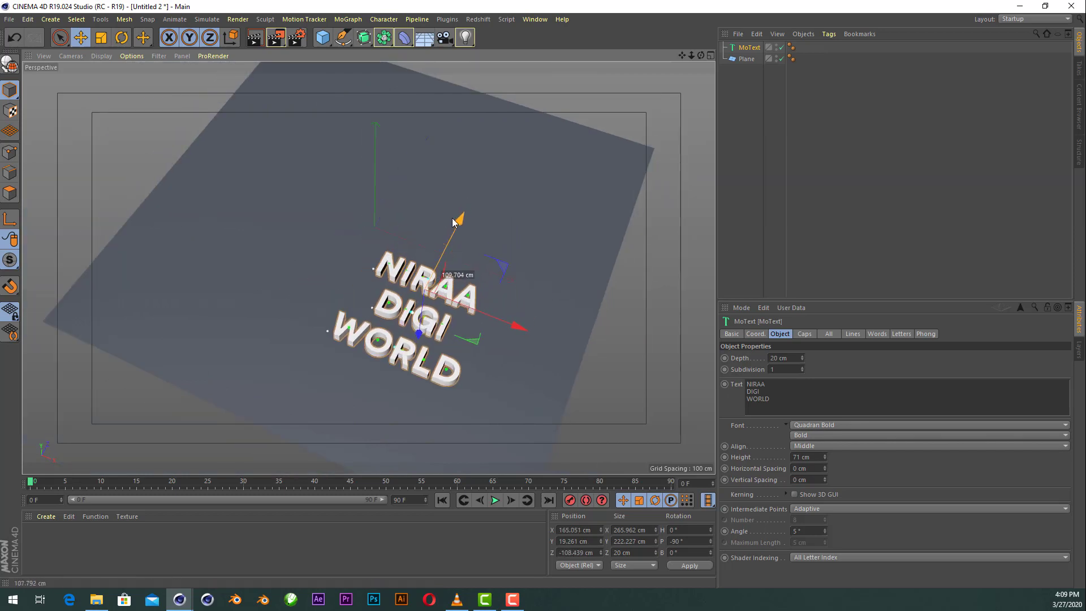
Shift the text back and sideways, then set Height 55 cm and Vertical Spacing -17 cm
{"action": "left_click_drag", "start_coordinate": [512, 369], "coordinate": [512, 386], "text": "alt"}
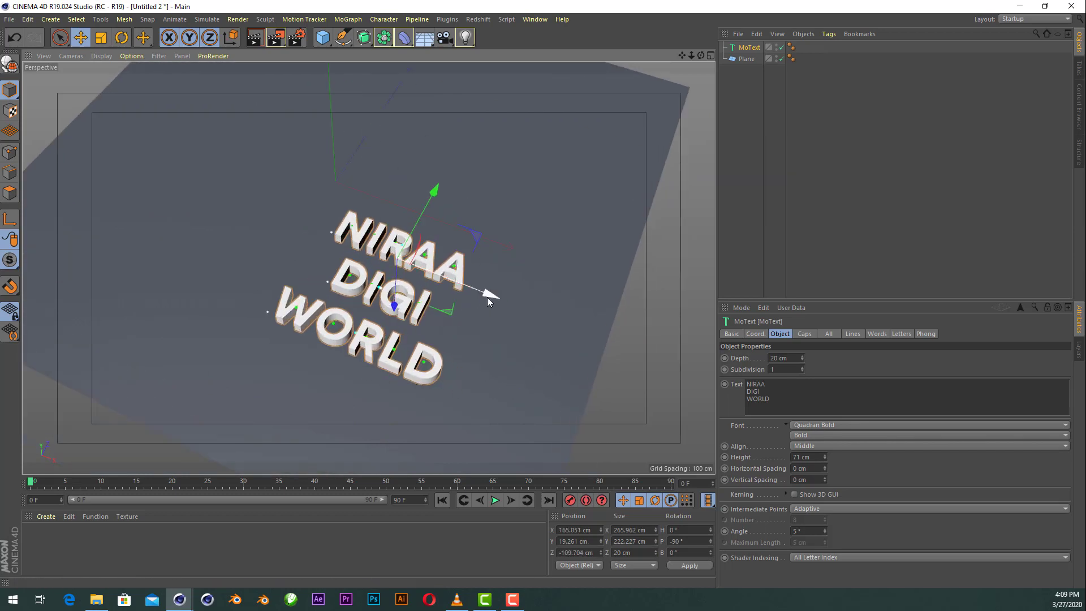
{"action": "left_click_drag", "start_coordinate": [487, 297], "coordinate": [286, 344]}
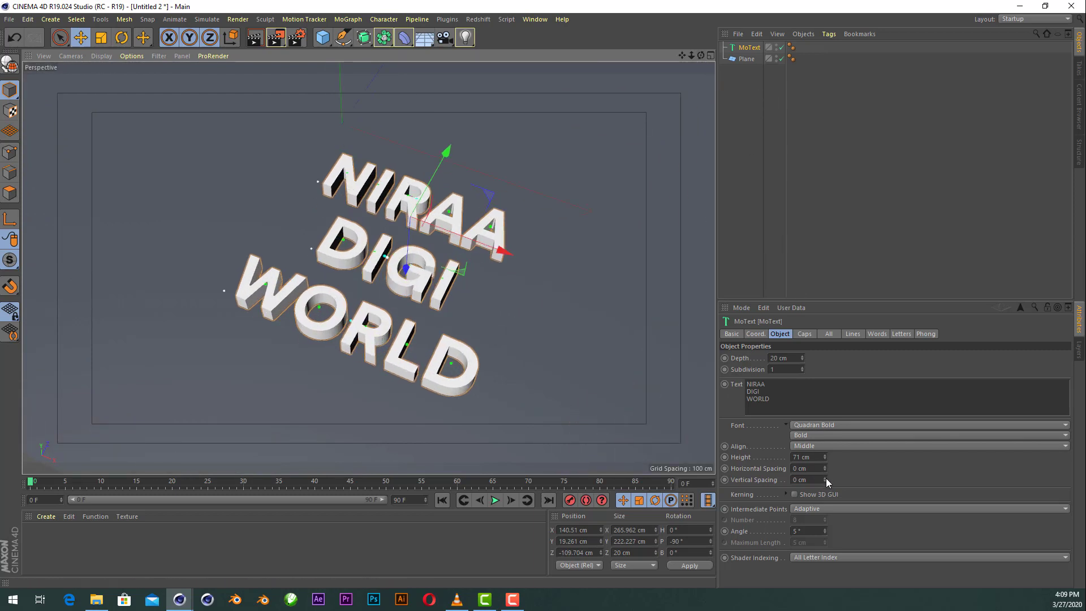
{"action": "left_click_drag", "start_coordinate": [826, 480], "coordinate": [826, 492]}
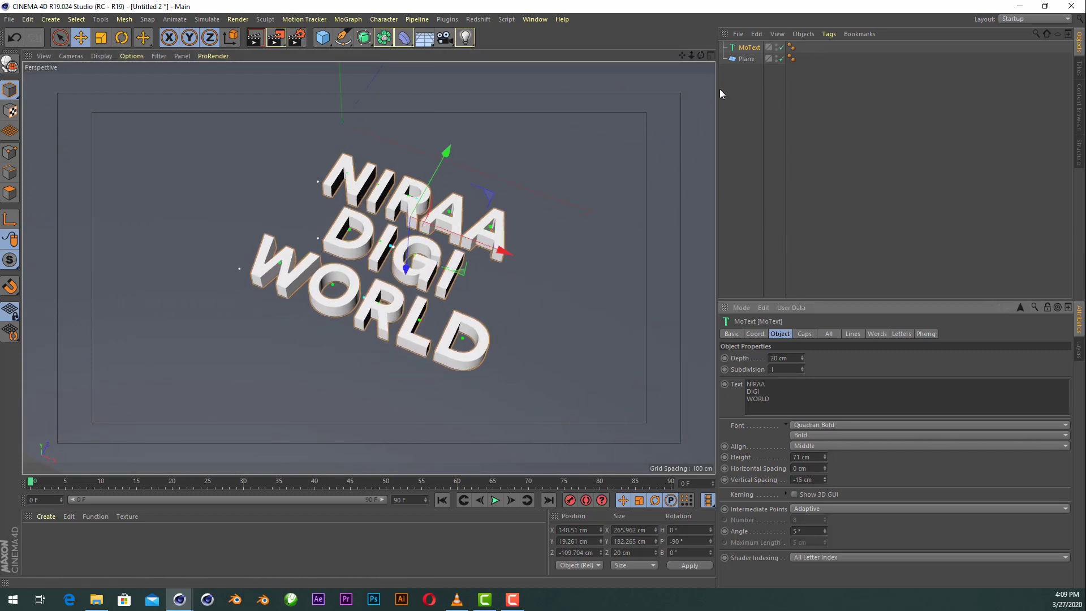
{"action": "left_click_drag", "start_coordinate": [701, 56], "coordinate": [688, 63]}
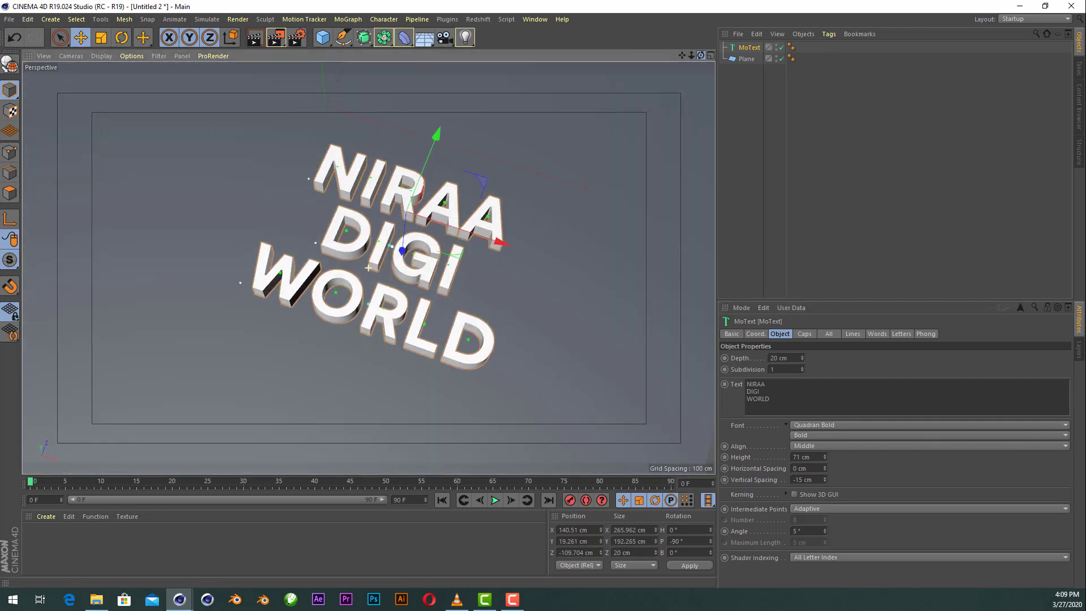
{"action": "left_click_drag", "start_coordinate": [826, 485], "coordinate": [826, 490]}
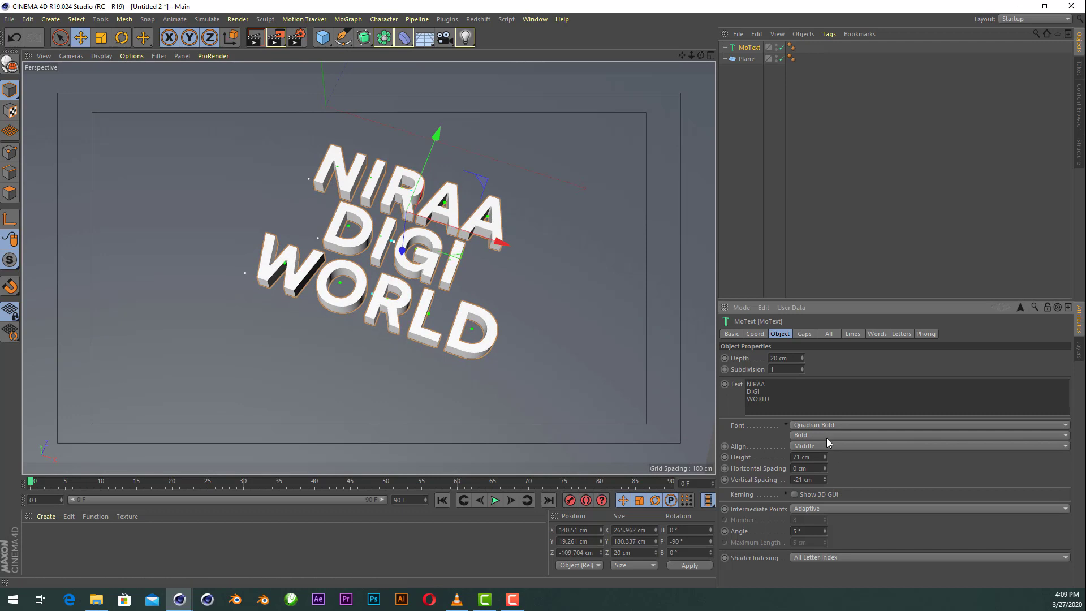
{"action": "left_click_drag", "start_coordinate": [824, 460], "coordinate": [476, 286]}
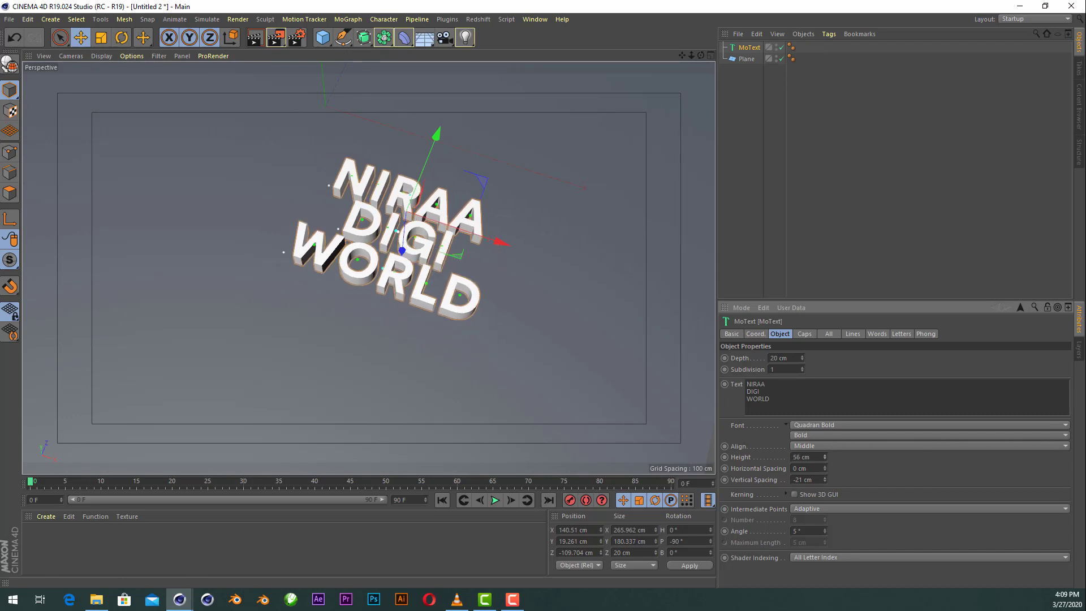
{"action": "left_click_drag", "start_coordinate": [697, 56], "coordinate": [701, 68]}
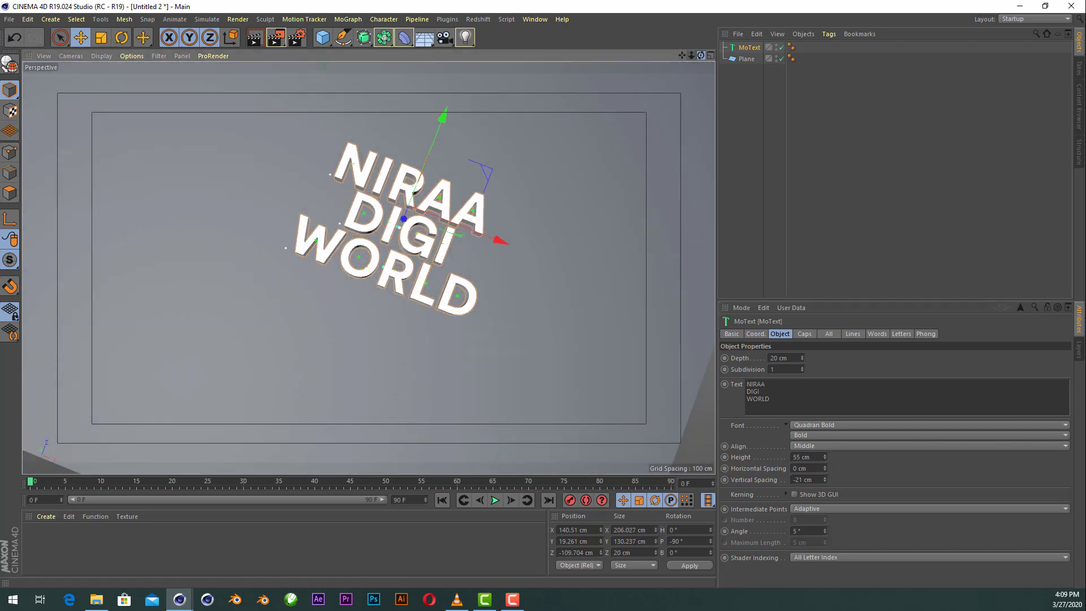
{"action": "mouse_move", "coordinate": [825, 484]}
{"action": "left_mouse_down"}
{"action": "mouse_move", "coordinate": [825, 464]}
{"action": "mouse_move", "coordinate": [825, 488]}
{"action": "left_mouse_up"}
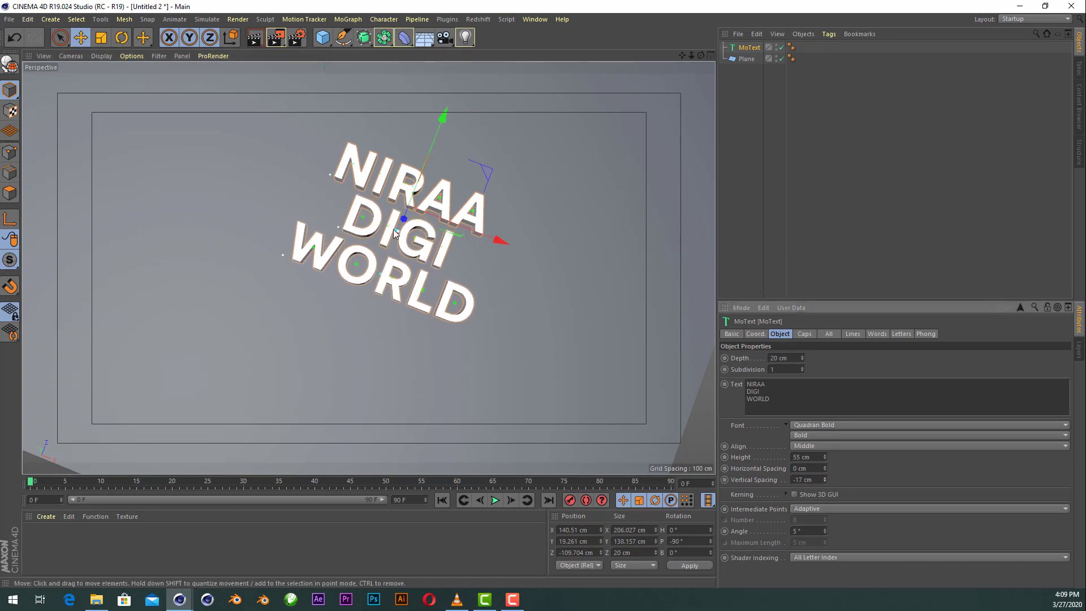
{"action": "left_click_drag", "start_coordinate": [392, 229], "coordinate": [443, 224], "text": "alt"}
Give the text's start a Fillet Cap with 6 steps and a 2 cm radius
{"action": "left_click", "coordinate": [809, 333]}
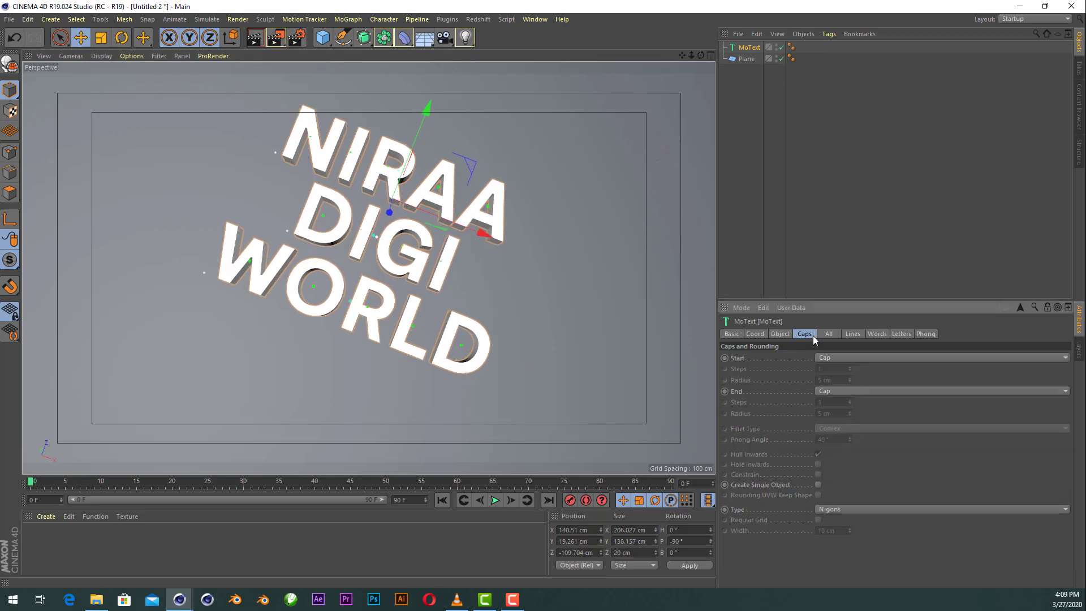
{"action": "left_click", "coordinate": [829, 358]}
{"action": "left_click", "coordinate": [841, 405]}
{"action": "scroll", "coordinate": [694, 369], "scroll_direction": "up", "scroll_amount": 1}
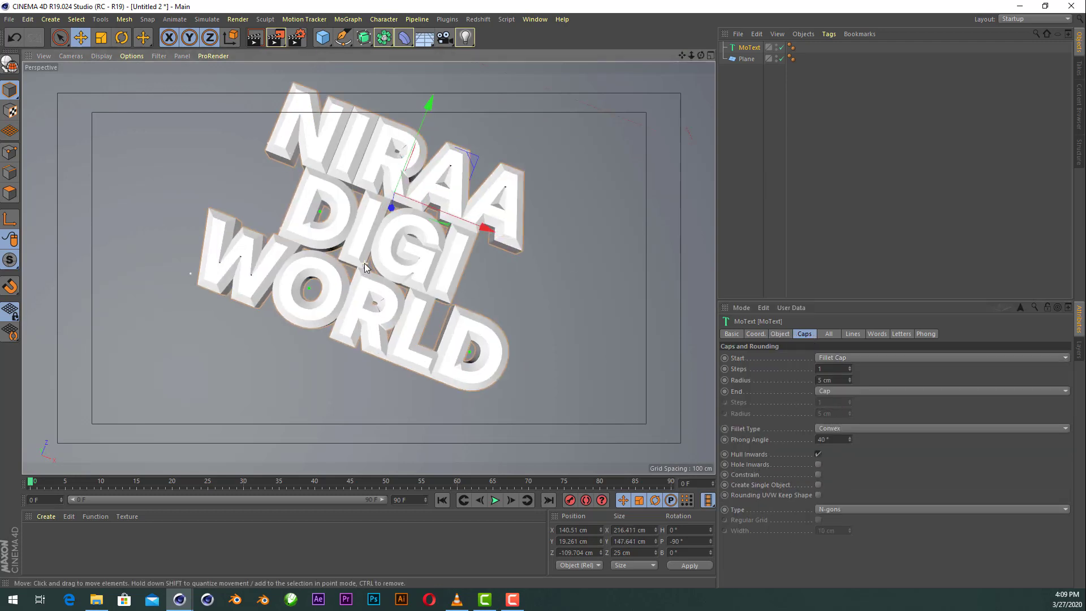
{"action": "scroll", "coordinate": [694, 369], "scroll_direction": "up", "scroll_amount": 1}
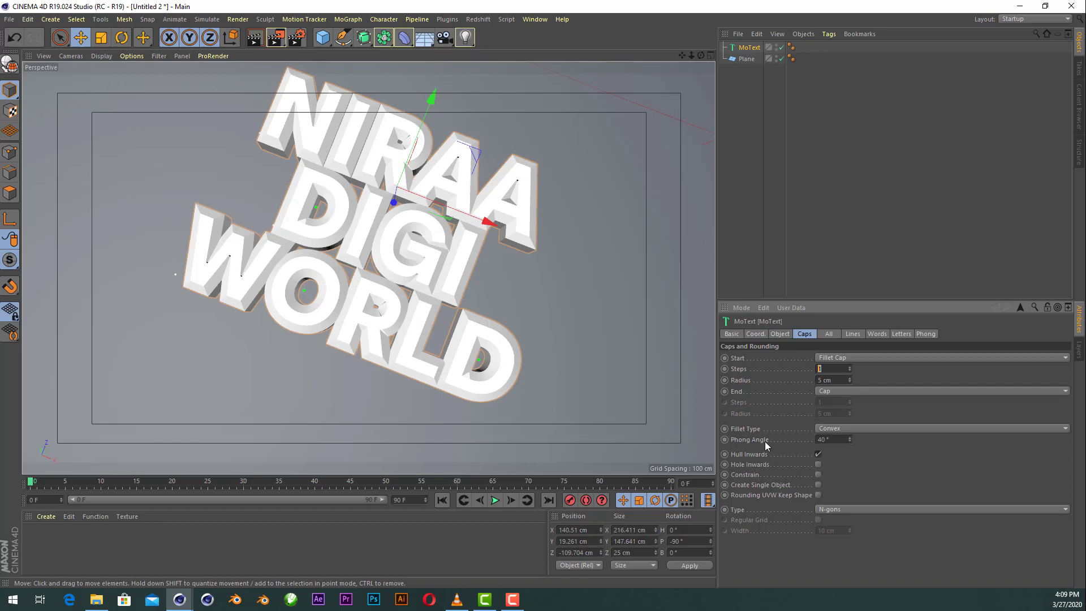
{"action": "type", "text": "6"}
{"action": "key", "text": "Tab"}
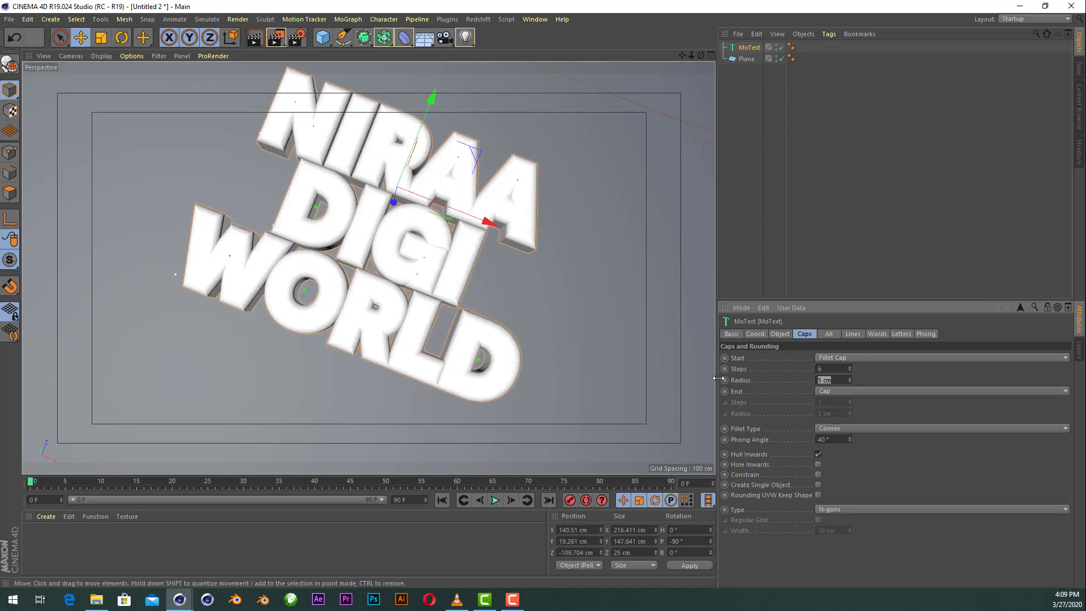
Deselect and reselect the MoText while orbiting to review the rounded edges
{"action": "left_click", "coordinate": [788, 238]}
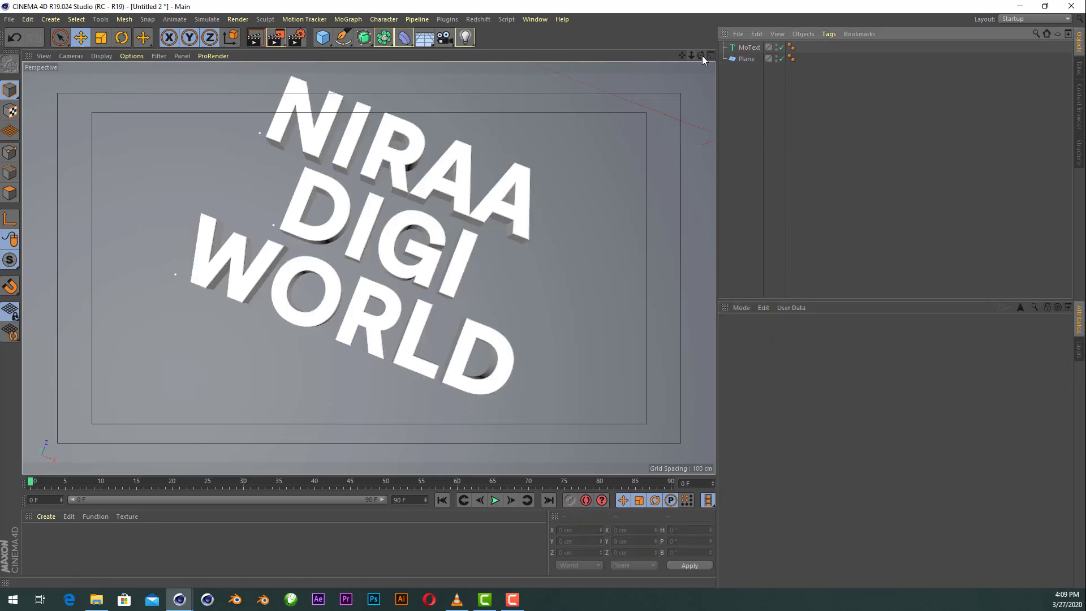
{"action": "left_click_drag", "start_coordinate": [701, 55], "coordinate": [784, 110]}
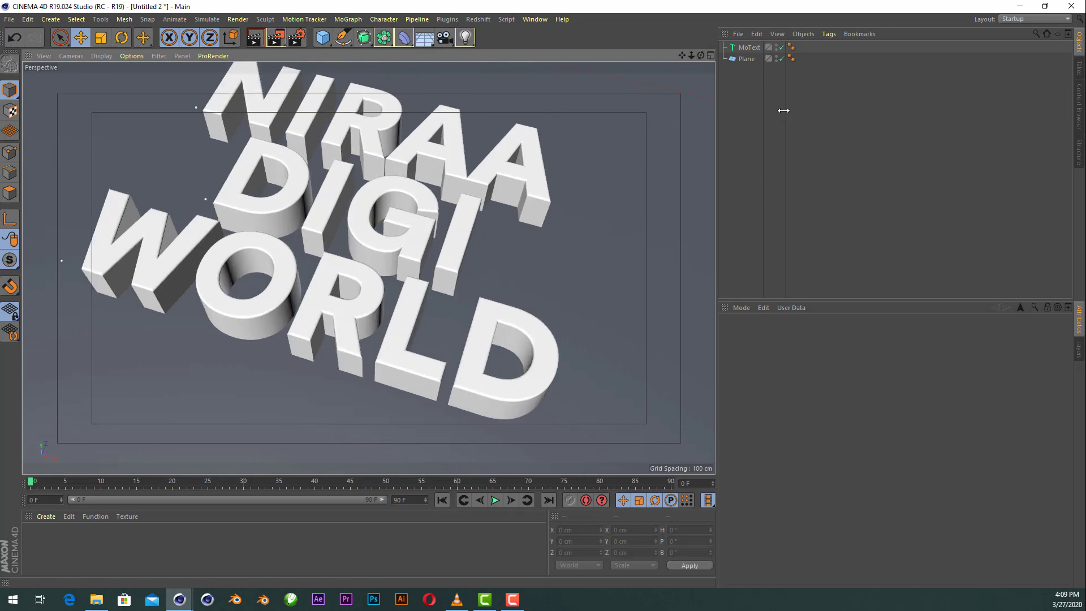
{"action": "left_click", "coordinate": [749, 48]}
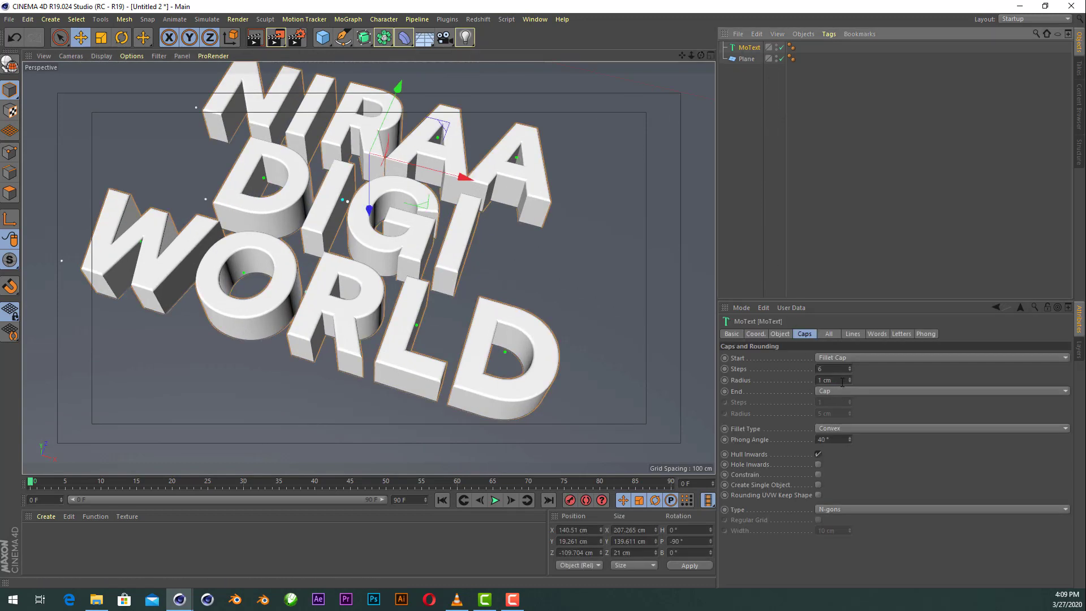
{"action": "left_click", "coordinate": [823, 186]}
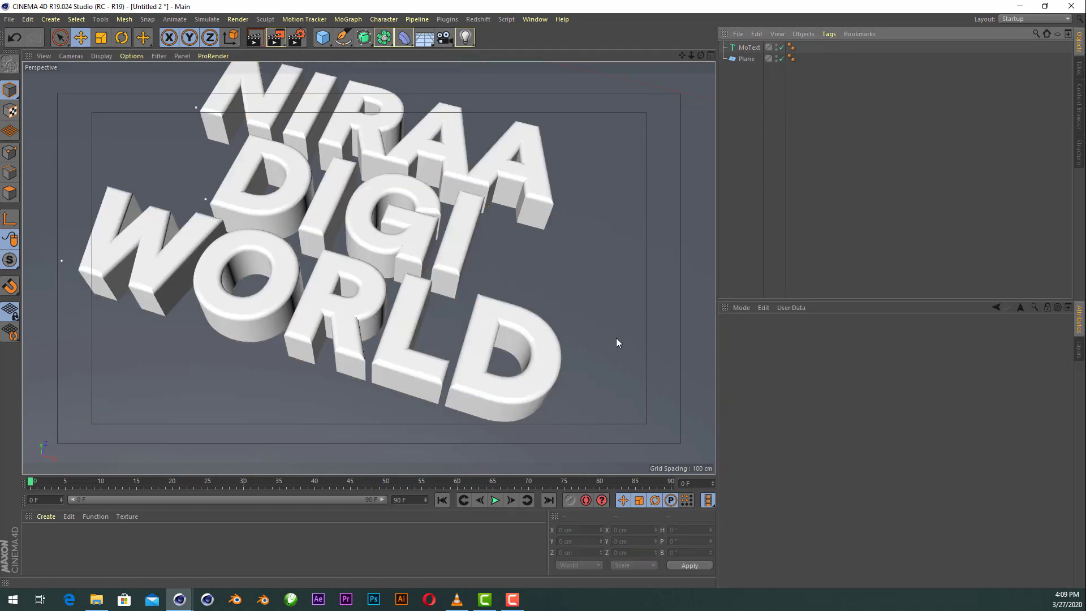
{"action": "left_click", "coordinate": [750, 48]}
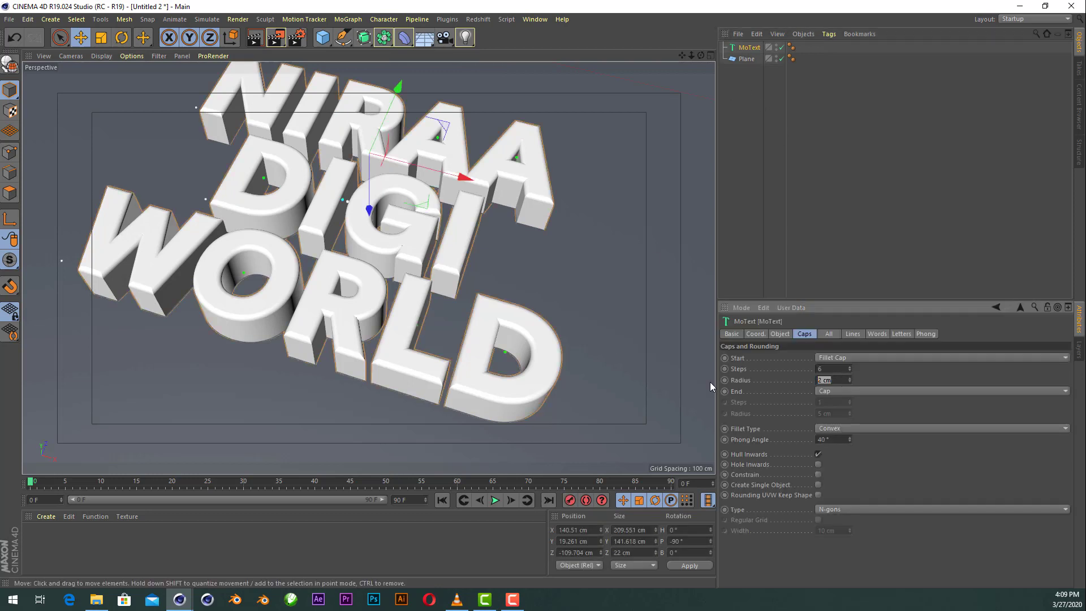
{"action": "left_click", "coordinate": [789, 202]}
{"action": "scroll", "coordinate": [422, 205], "scroll_direction": "down", "scroll_amount": 5}
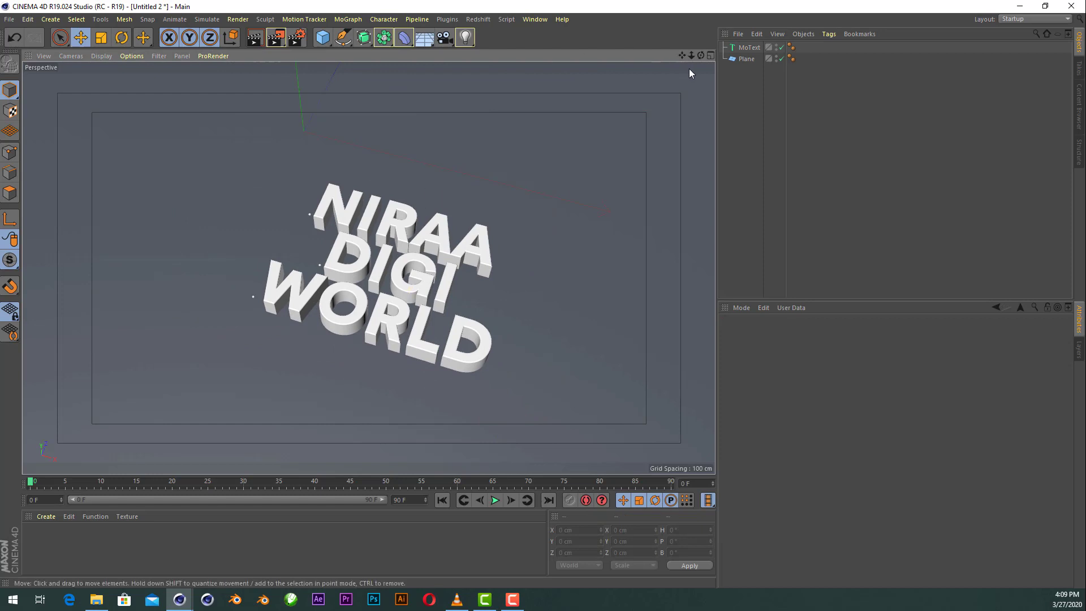
{"action": "left_click_drag", "start_coordinate": [702, 55], "coordinate": [717, 65]}
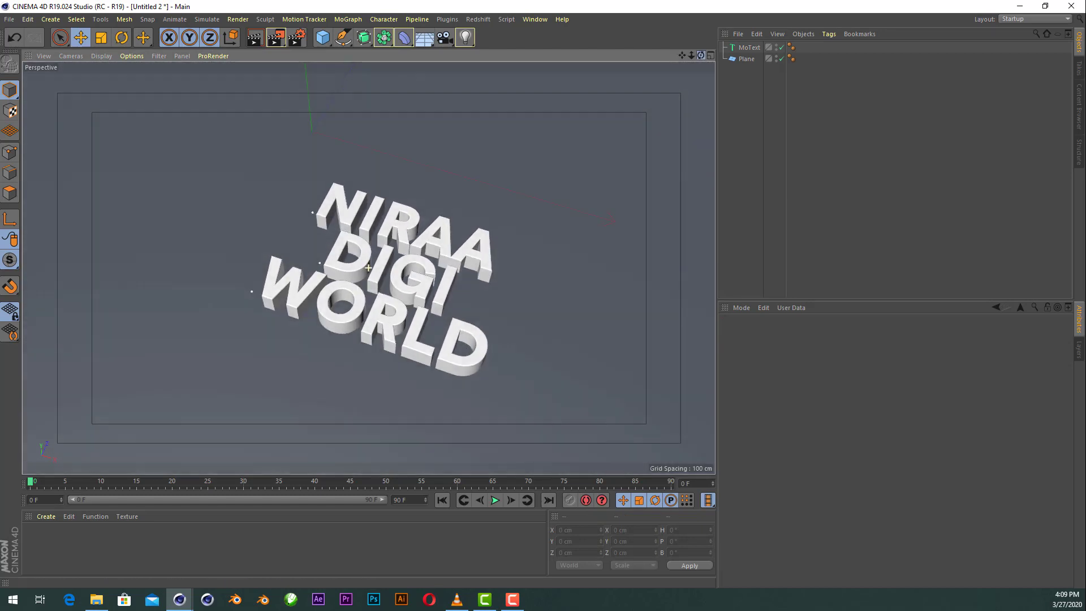
{"action": "left_click", "coordinate": [748, 47]}
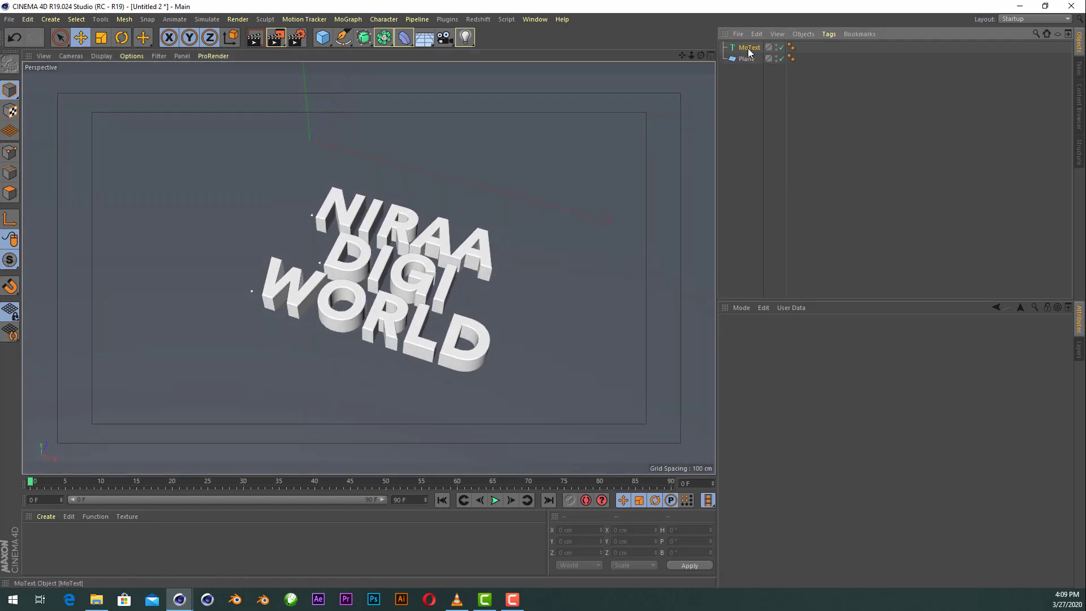
Set the text Depth to 15 cm and lower it slightly along Y
{"action": "left_click", "coordinate": [781, 334]}
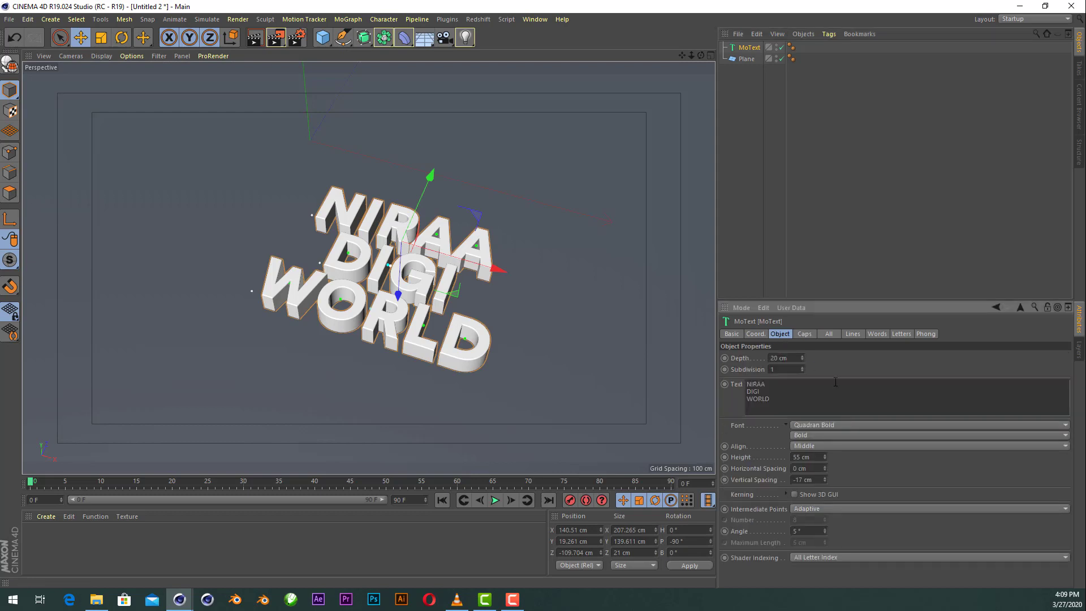
{"action": "type", "text": "15"}
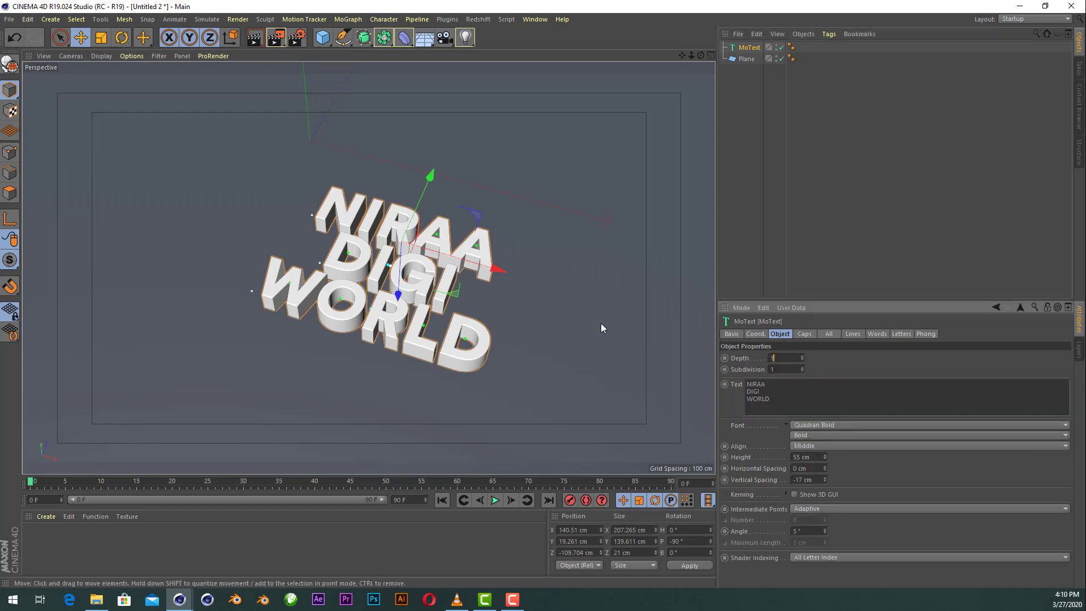
{"action": "key", "text": "Return"}
{"action": "scroll", "coordinate": [346, 286], "scroll_direction": "up", "scroll_amount": 3}
{"action": "scroll", "coordinate": [368, 283], "scroll_direction": "up", "scroll_amount": 2}
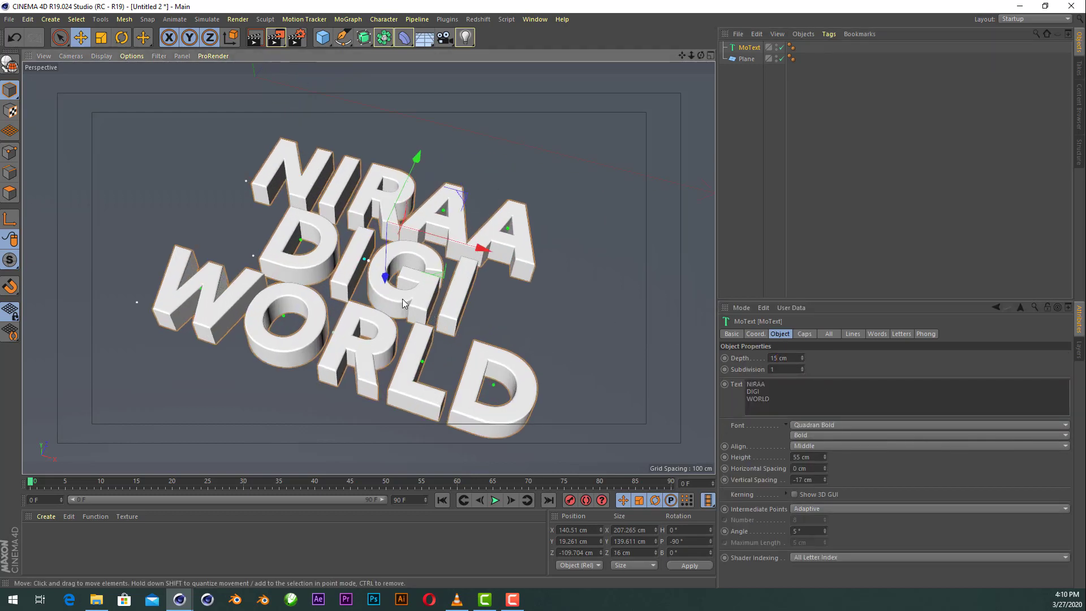
{"action": "left_click_drag", "start_coordinate": [390, 238], "coordinate": [392, 285]}
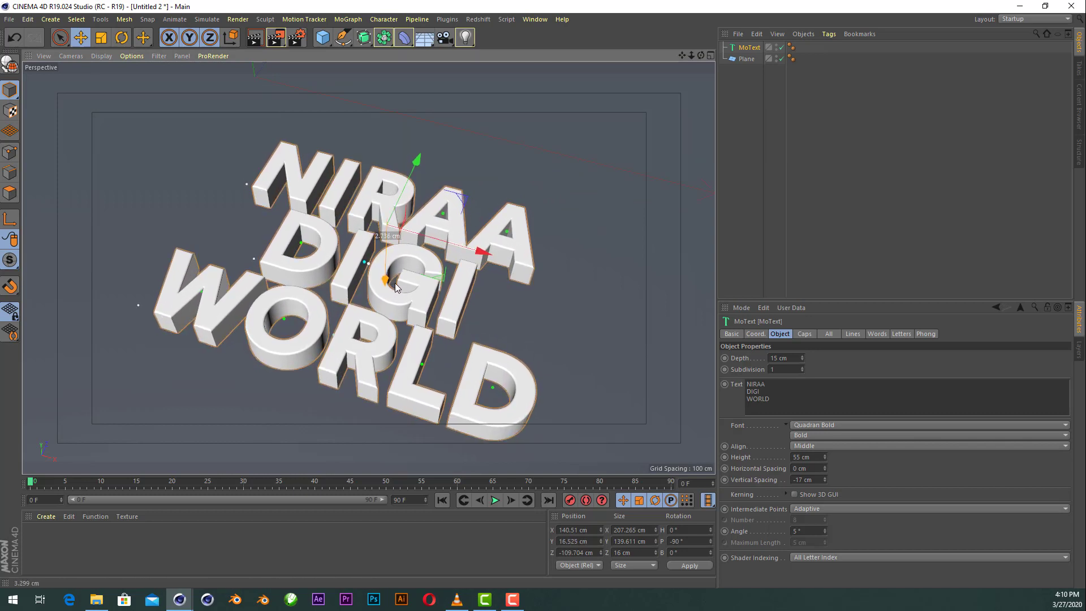
{"action": "scroll", "coordinate": [359, 192], "scroll_direction": "down", "scroll_amount": 2}
{"action": "scroll", "coordinate": [359, 193], "scroll_direction": "down", "scroll_amount": 2}
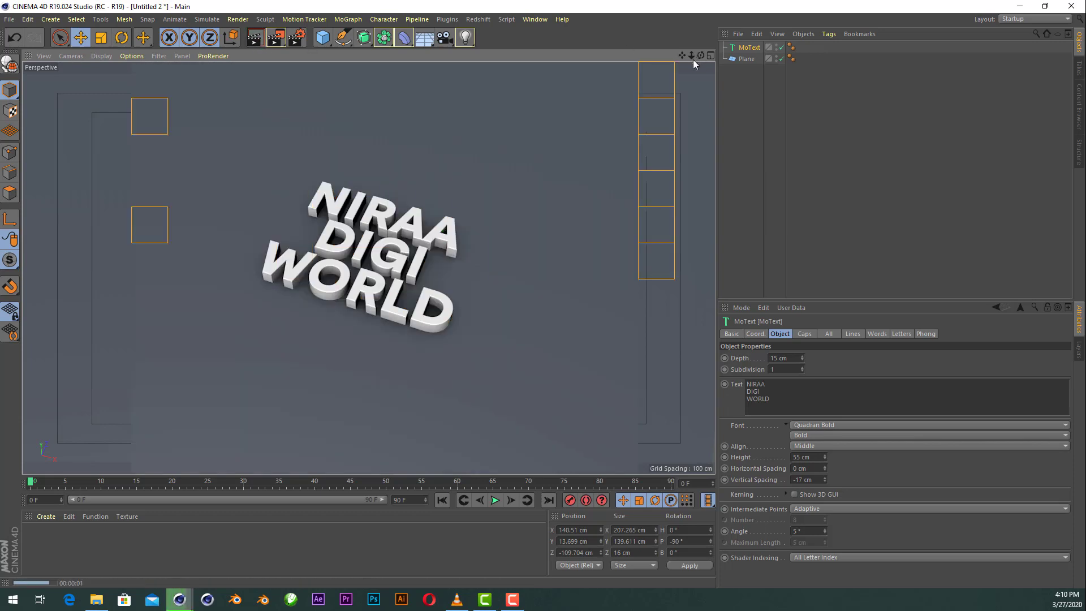
Render previews before and after changing the vertical line spacing to -14 cm
{"action": "left_click_drag", "start_coordinate": [701, 55], "coordinate": [701, 55]}
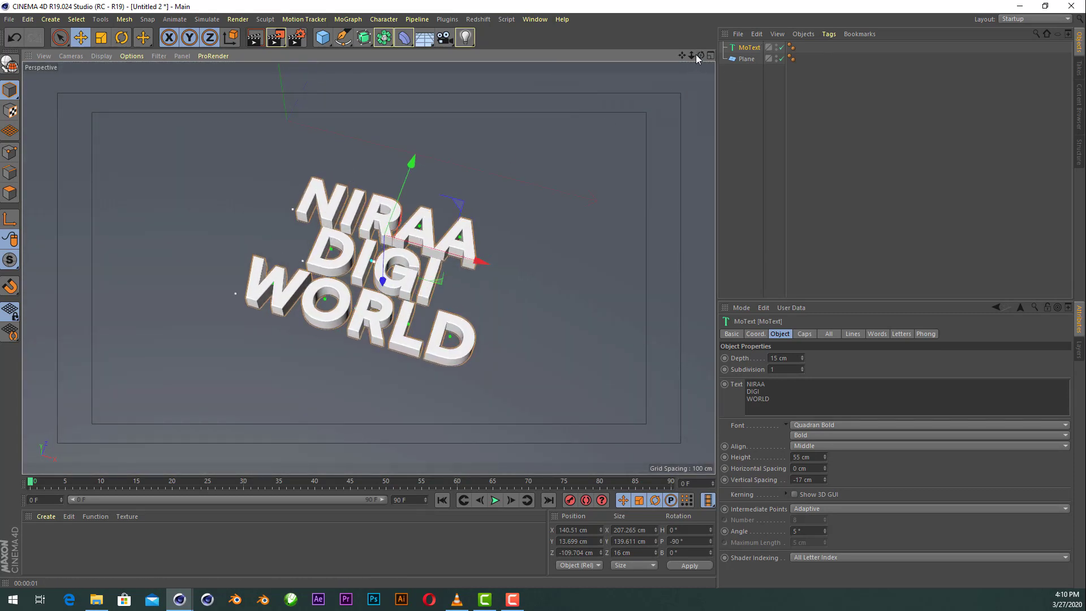
{"action": "left_click_drag", "start_coordinate": [697, 58], "coordinate": [690, 61]}
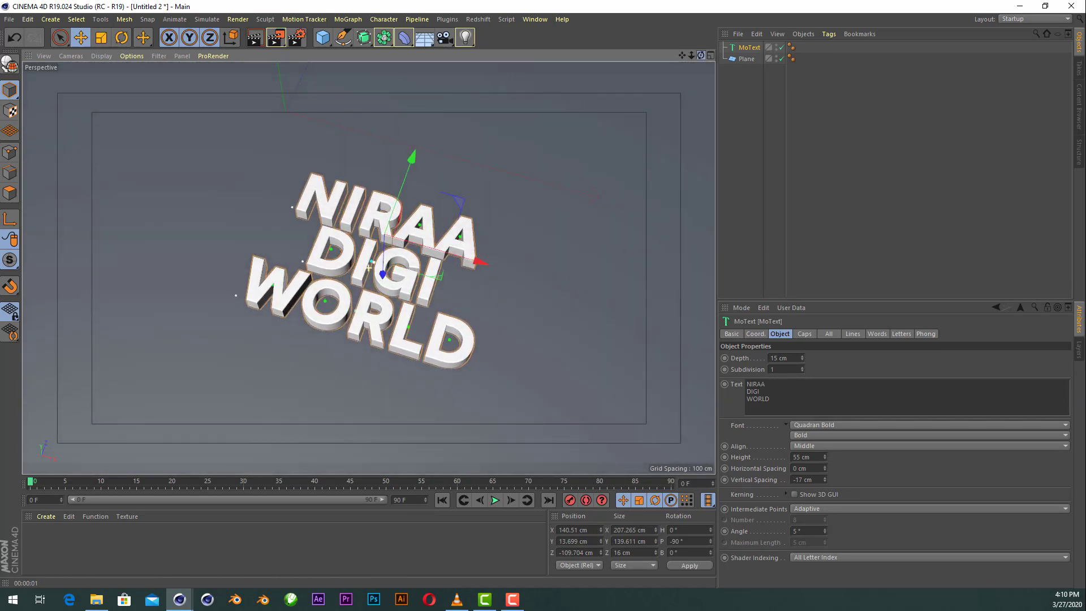
{"action": "left_click", "coordinate": [255, 38]}
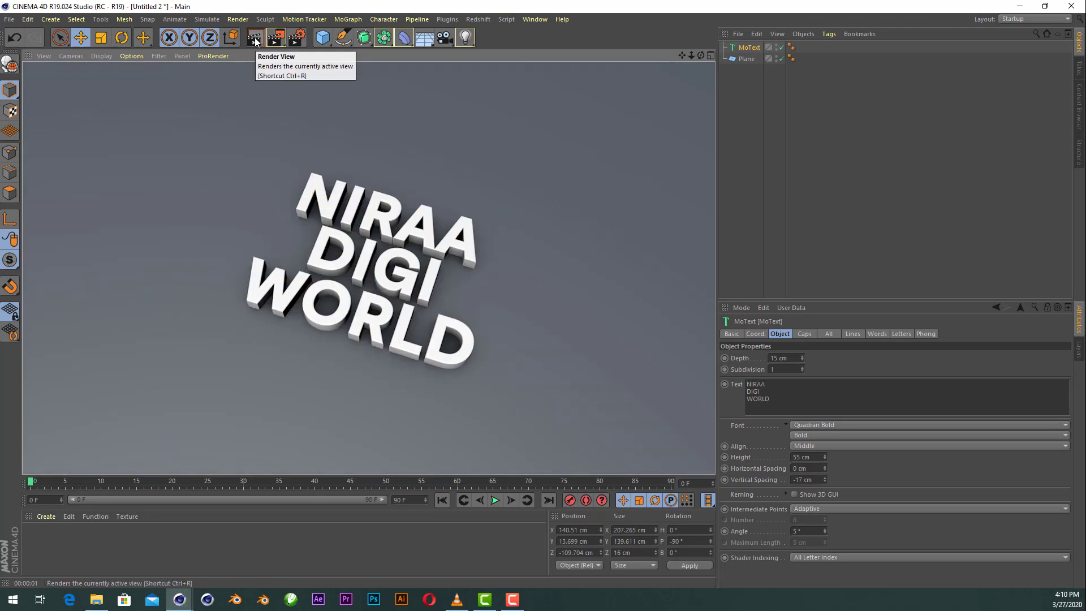
{"action": "left_click_drag", "start_coordinate": [824, 481], "coordinate": [261, 215]}
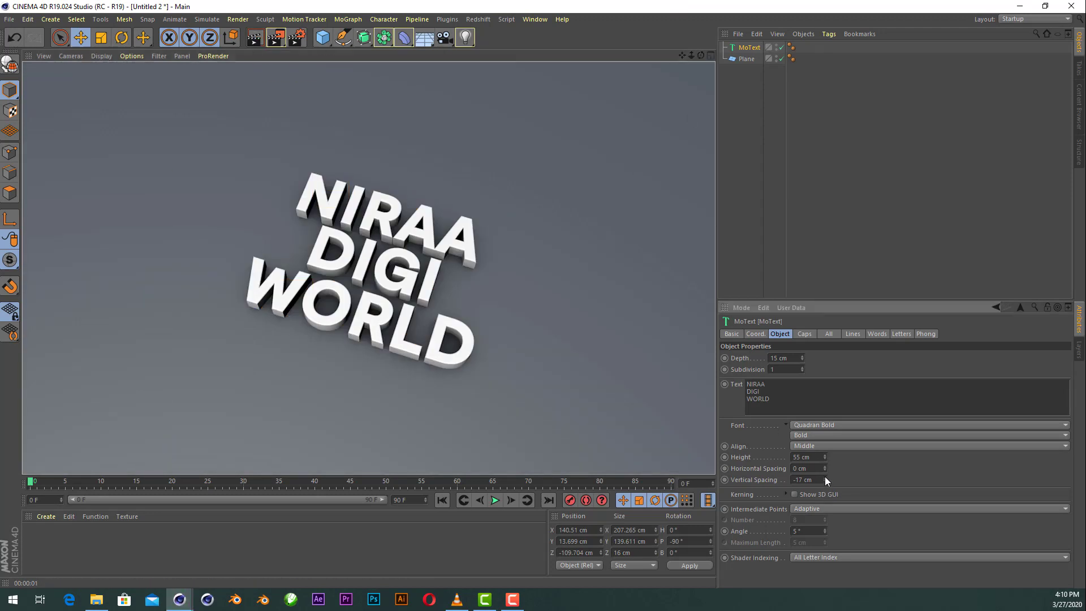
{"action": "left_click", "coordinate": [255, 38]}
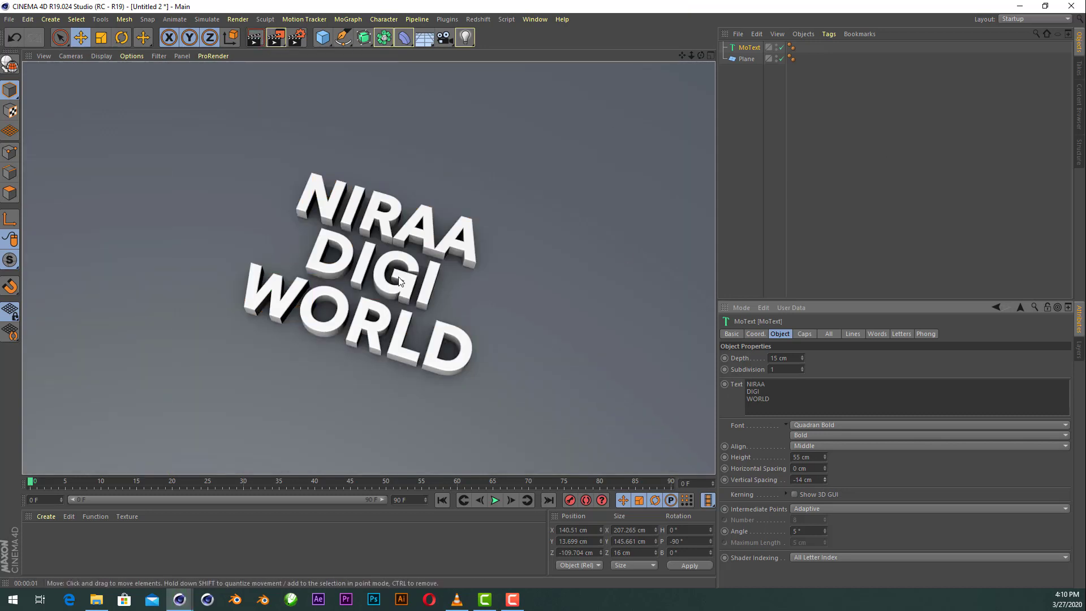
{"action": "scroll", "coordinate": [389, 173], "scroll_direction": "down", "scroll_amount": 5}
Add a Formula deformer and switch to the four-view Perspective, Top, Right, Front layout
{"action": "left_click_drag", "start_coordinate": [388, 173], "coordinate": [419, 168], "text": "alt"}
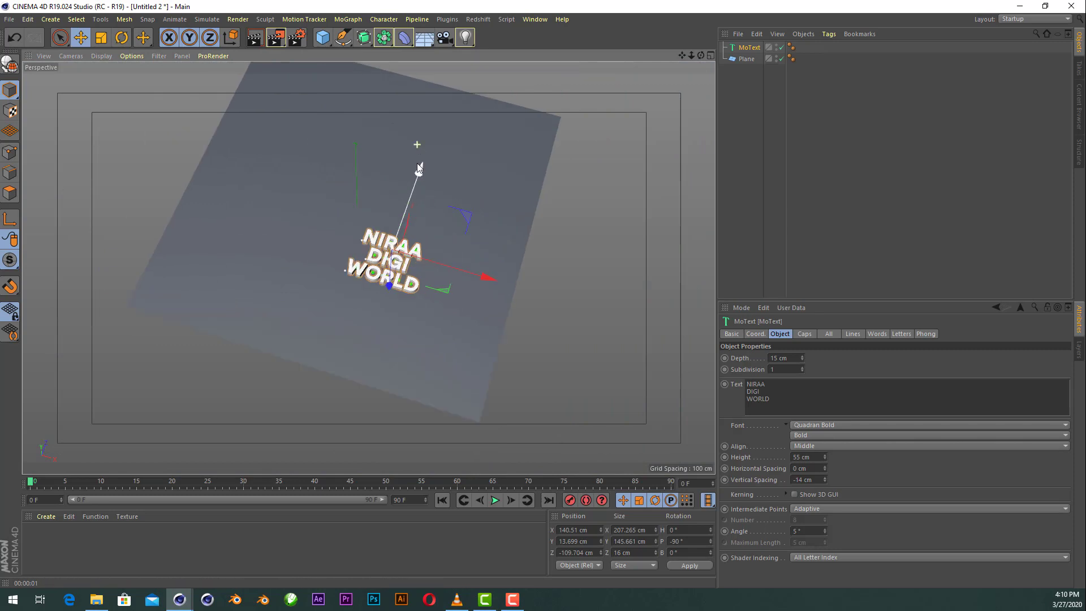
{"action": "scroll", "coordinate": [419, 168], "scroll_direction": "down", "scroll_amount": 3}
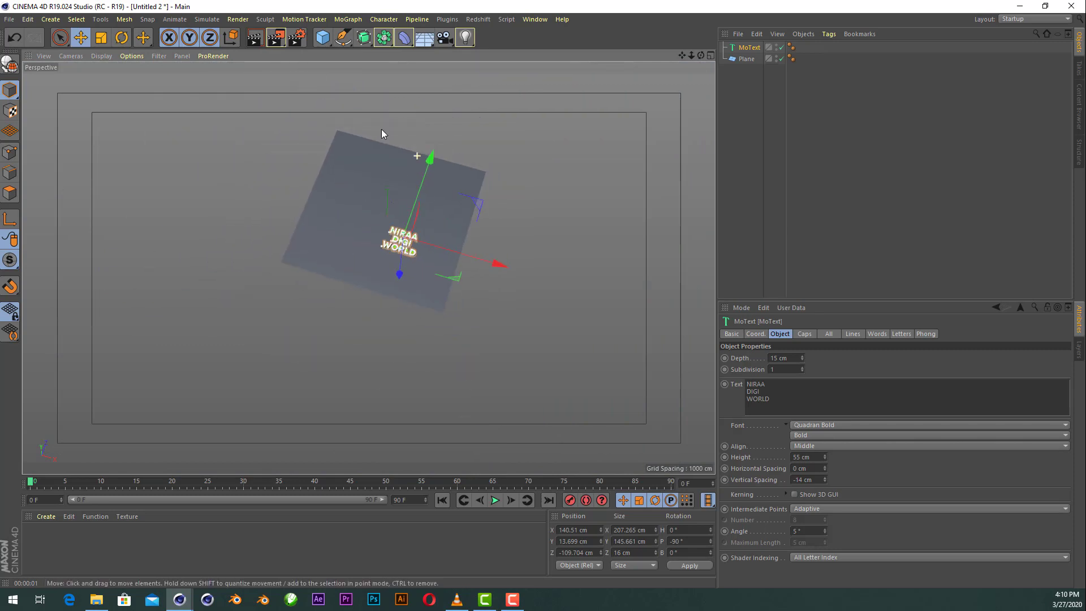
{"action": "left_click_drag", "start_coordinate": [381, 129], "coordinate": [385, 115], "text": "alt"}
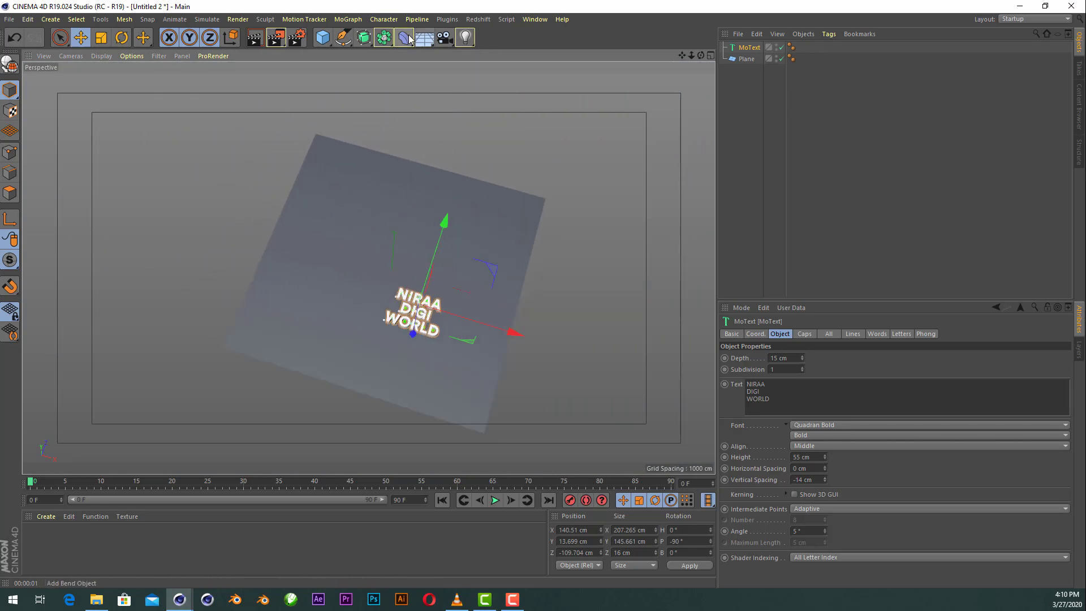
{"action": "left_click", "coordinate": [410, 38]}
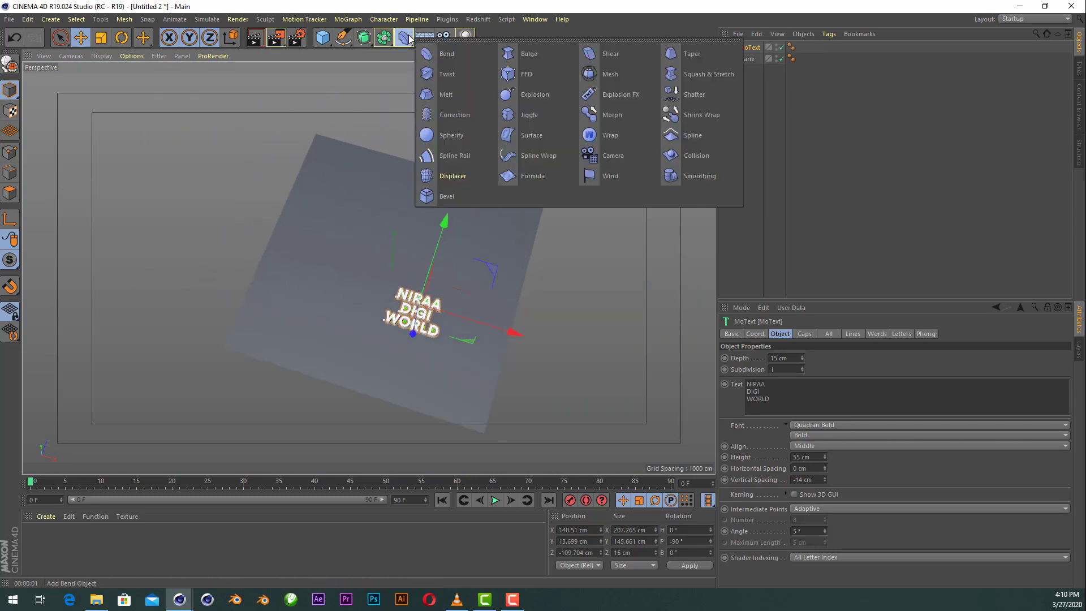
{"action": "left_click", "coordinate": [547, 176]}
{"action": "left_click_drag", "start_coordinate": [547, 181], "coordinate": [541, 197], "text": "alt"}
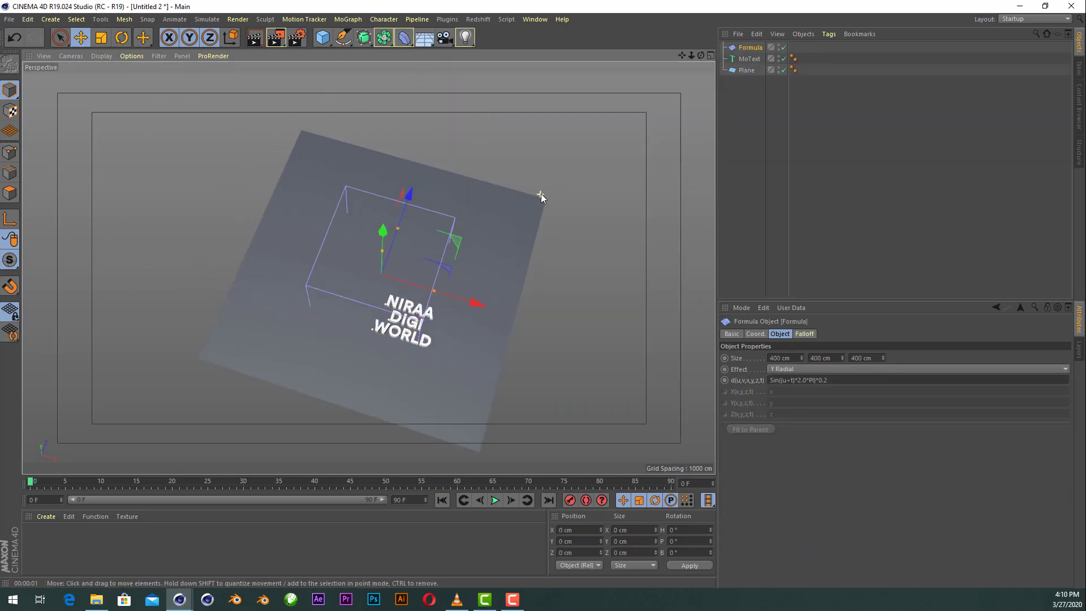
{"action": "left_click_drag", "start_coordinate": [700, 55], "coordinate": [701, 55]}
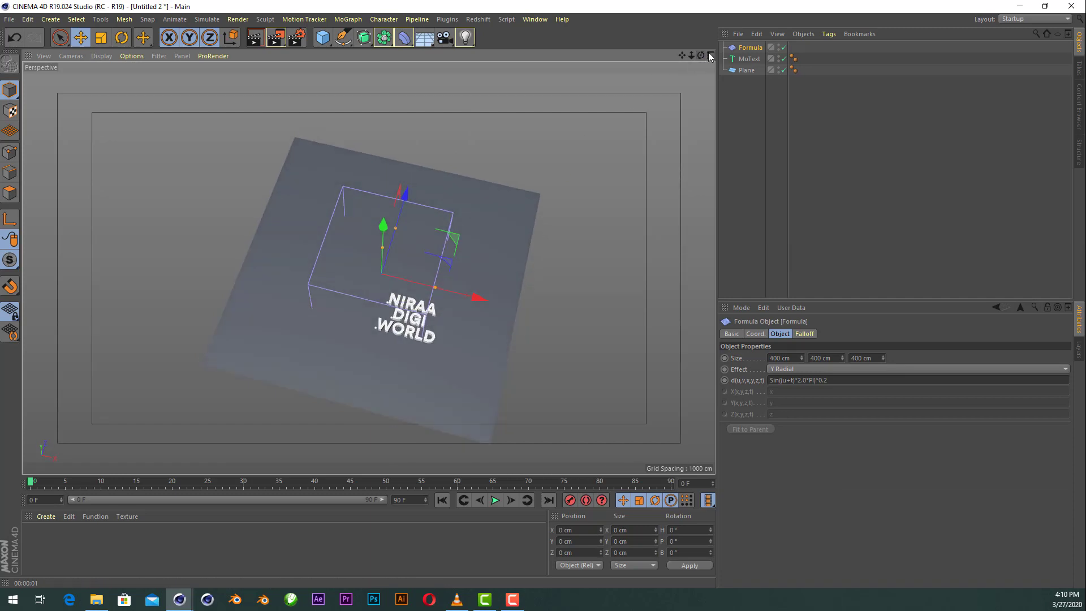
{"action": "left_click", "coordinate": [711, 55]}
{"action": "scroll", "coordinate": [565, 353], "scroll_direction": "up", "scroll_amount": 1}
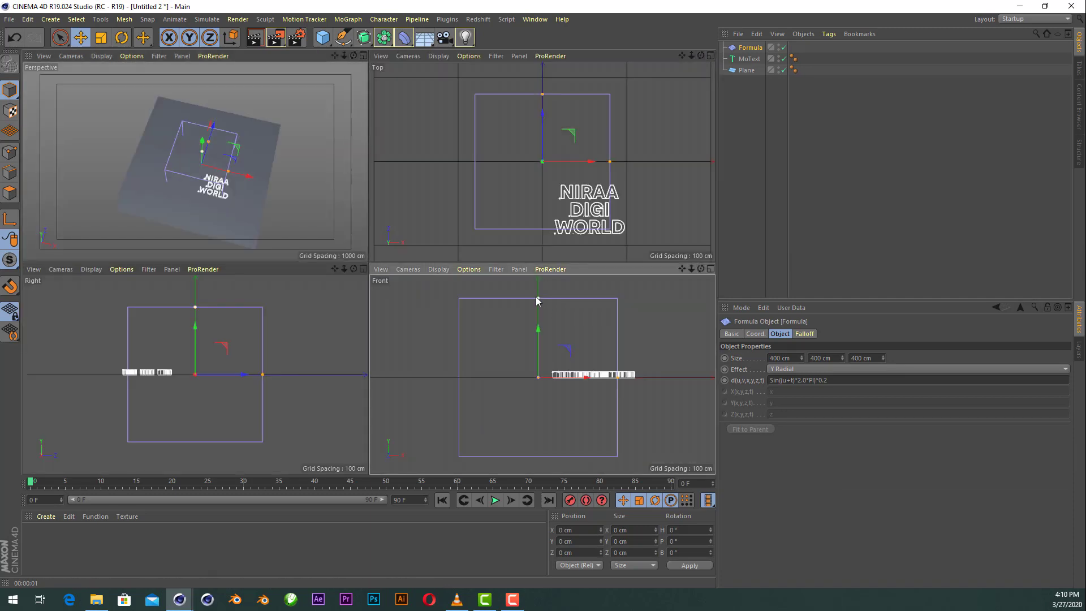
Set the Formula deformer's Size Y to 30 cm
{"action": "left_click_drag", "start_coordinate": [539, 298], "coordinate": [538, 369]}
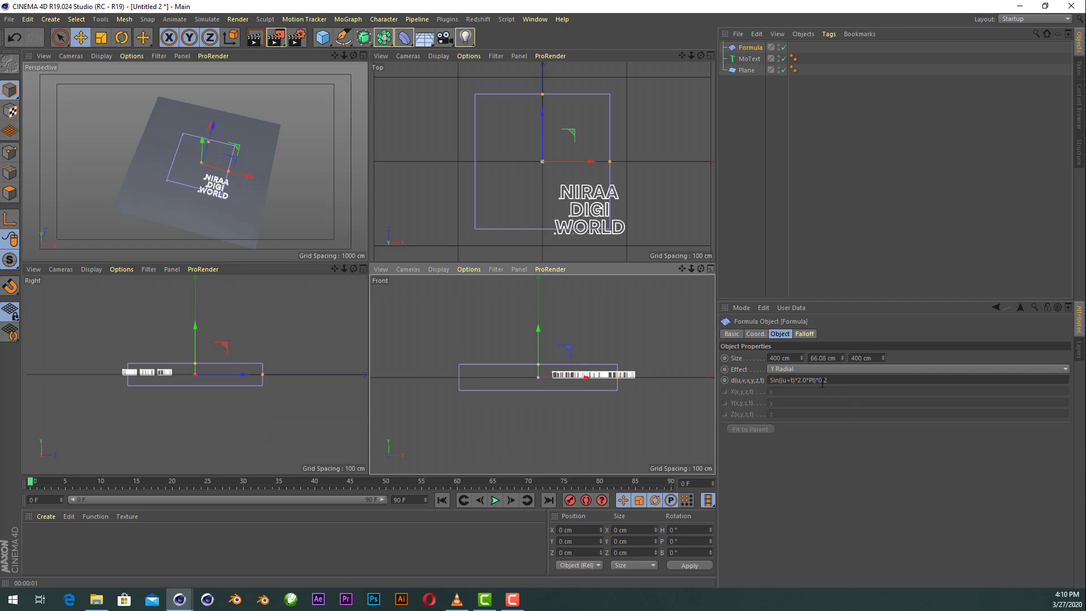
{"action": "left_click", "coordinate": [841, 360]}
{"action": "type", "text": "30"}
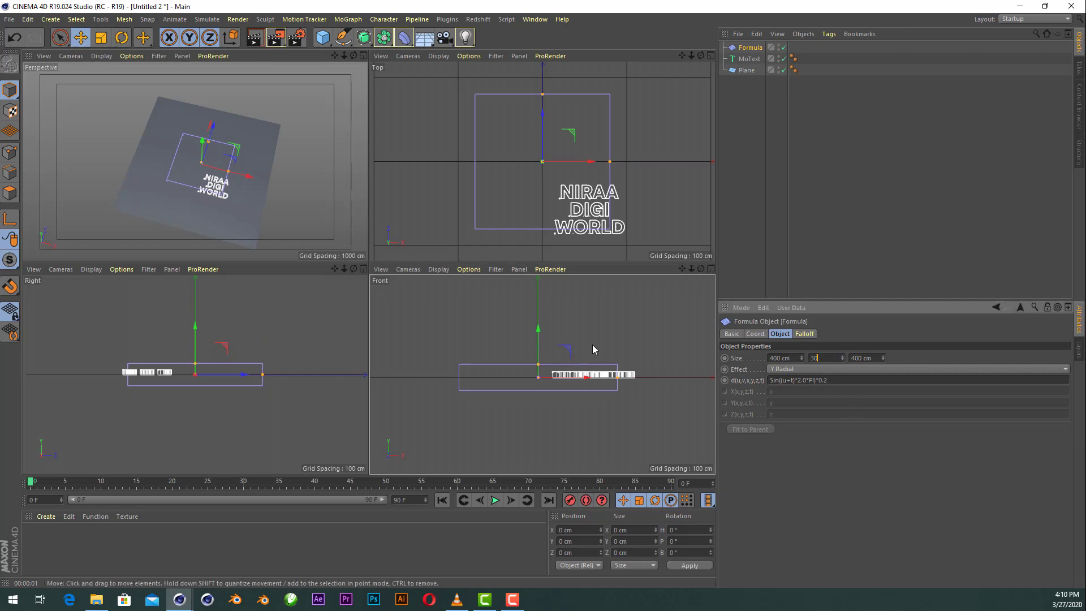
{"action": "key", "text": "Return"}
{"action": "scroll", "coordinate": [581, 392], "scroll_direction": "up", "scroll_amount": 1}
{"action": "scroll", "coordinate": [565, 385], "scroll_direction": "up", "scroll_amount": 1}
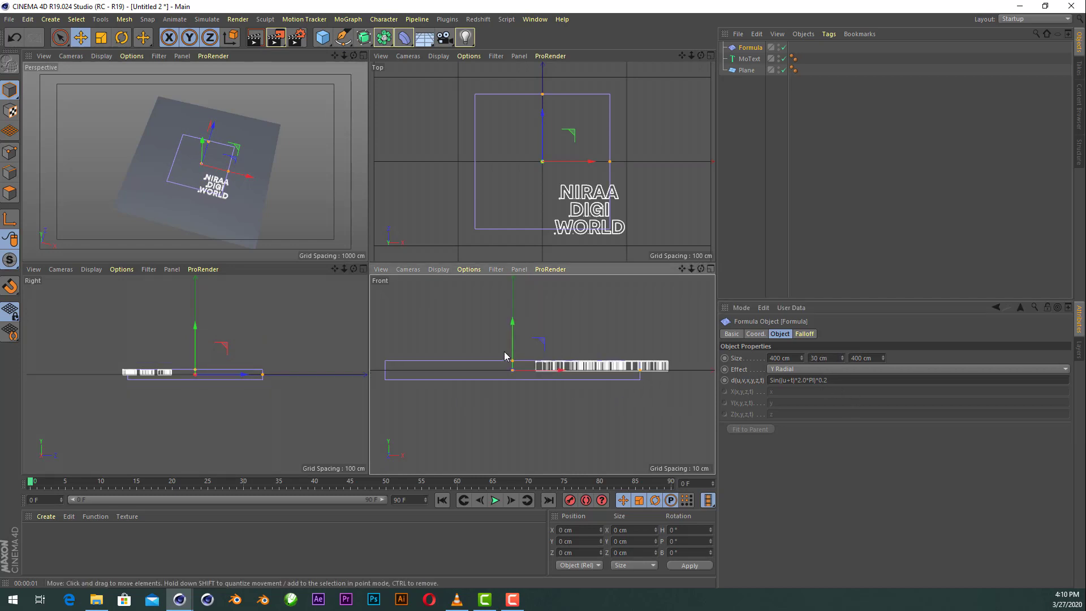
{"action": "scroll", "coordinate": [504, 356], "scroll_direction": "up", "scroll_amount": 1}
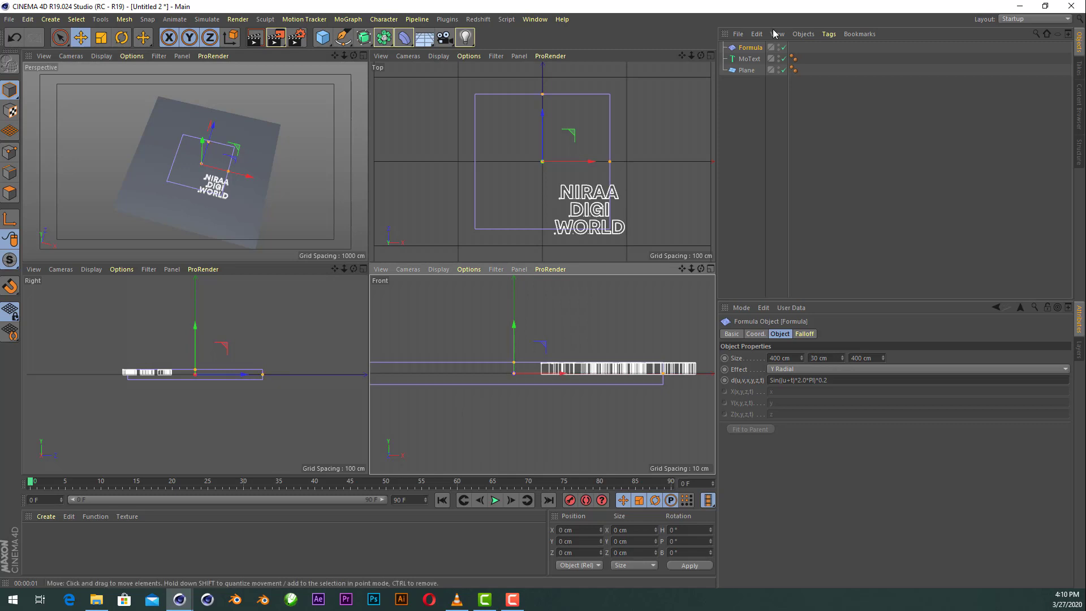
Duplicate the deformer as Formula.1 and set its Size Y to 60 cm
{"action": "left_click", "coordinate": [750, 50]}
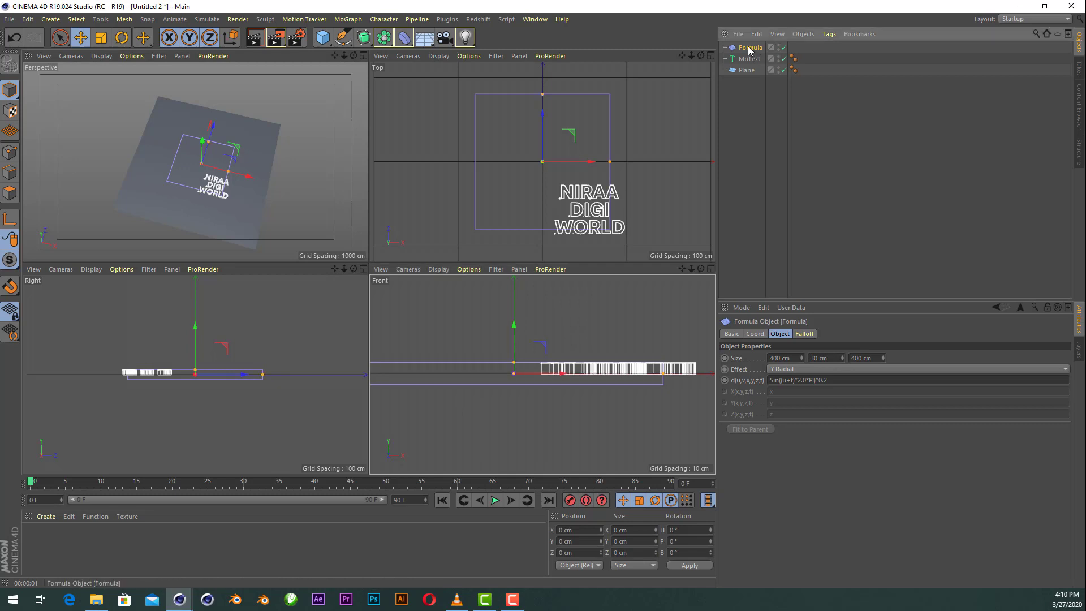
{"action": "left_click_drag", "start_coordinate": [752, 48], "coordinate": [755, 54], "text": "ctrl"}
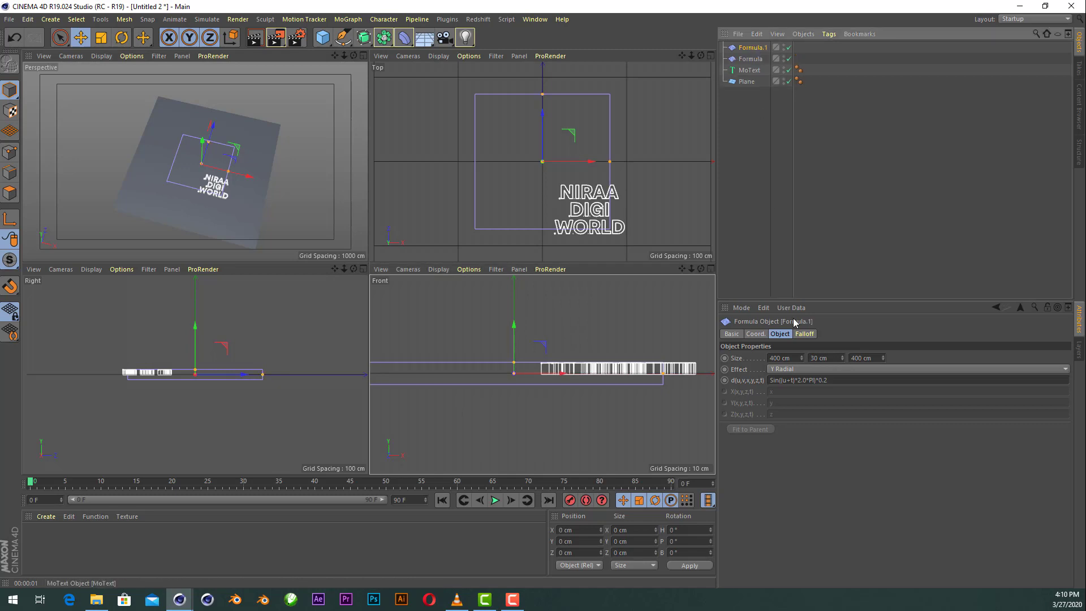
{"action": "left_click", "coordinate": [840, 359]}
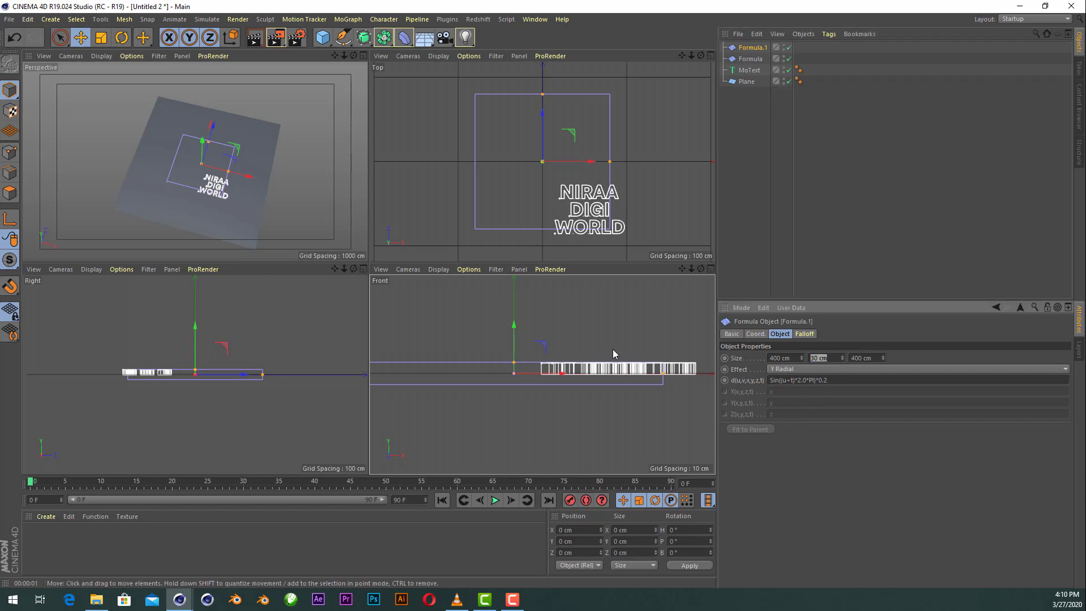
{"action": "type", "text": "60"}
{"action": "key", "text": "Return"}
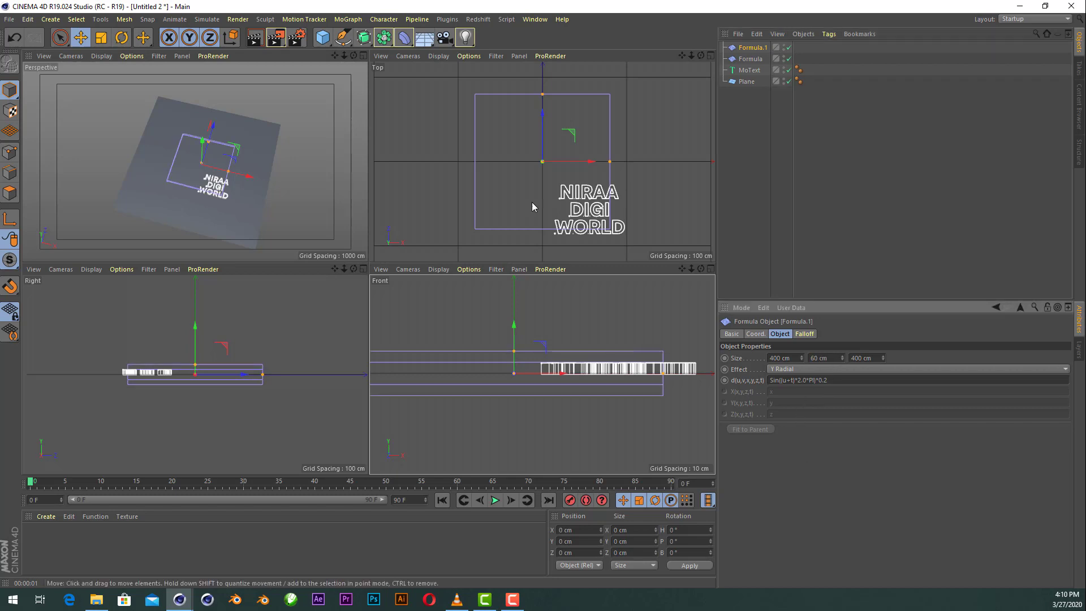
{"action": "scroll", "coordinate": [509, 140], "scroll_direction": "down", "scroll_amount": 3}
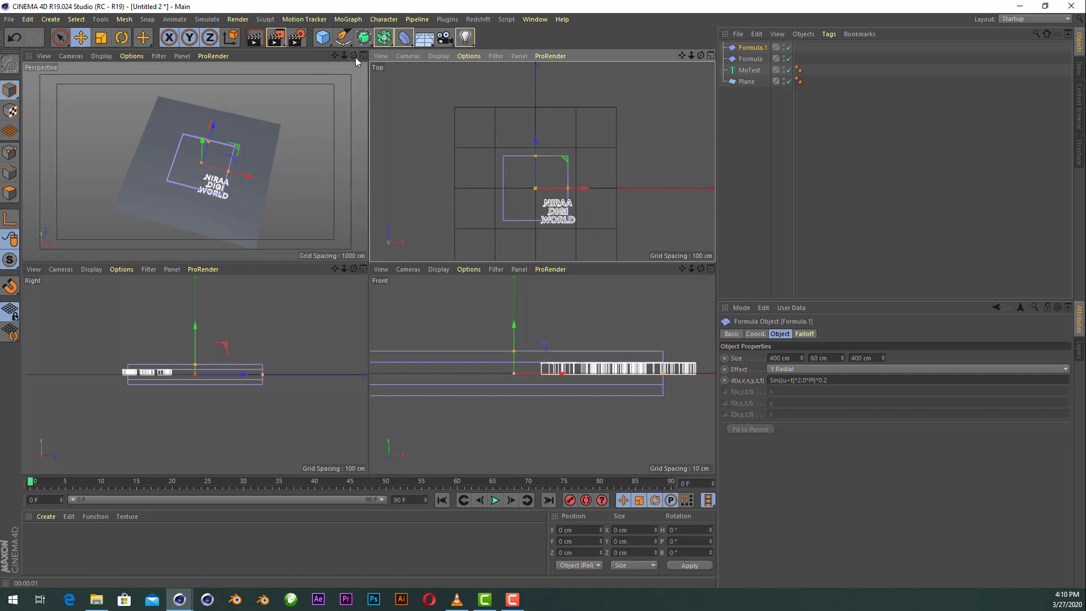
{"action": "left_click", "coordinate": [743, 59]}
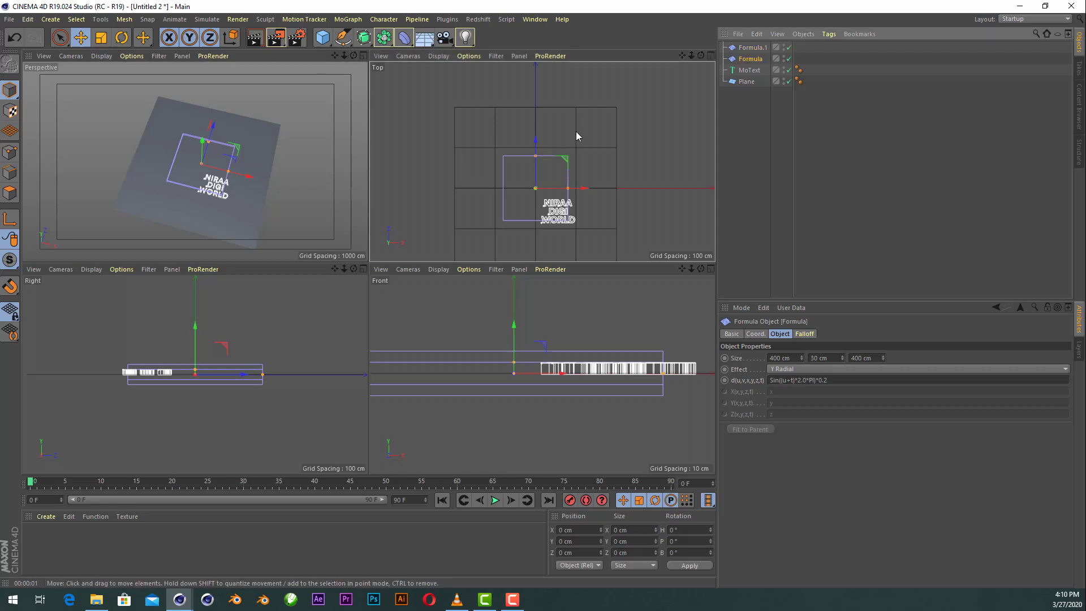
Reposition the Formula deformers, sliding Formula.1 left along X away from the text
{"action": "left_click_drag", "start_coordinate": [538, 141], "coordinate": [536, 62]}
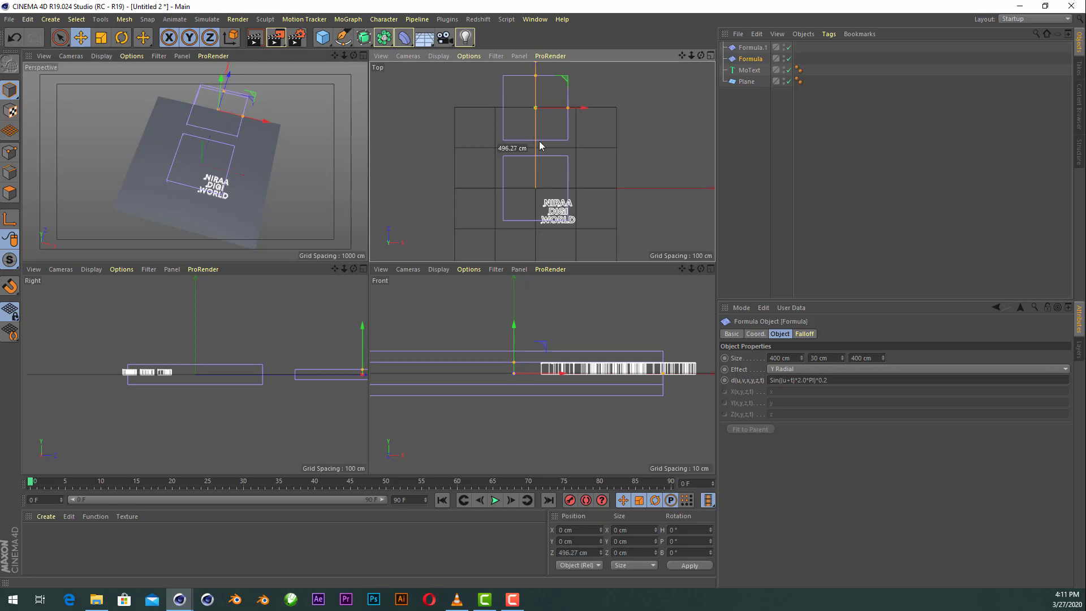
{"action": "left_click", "coordinate": [746, 48]}
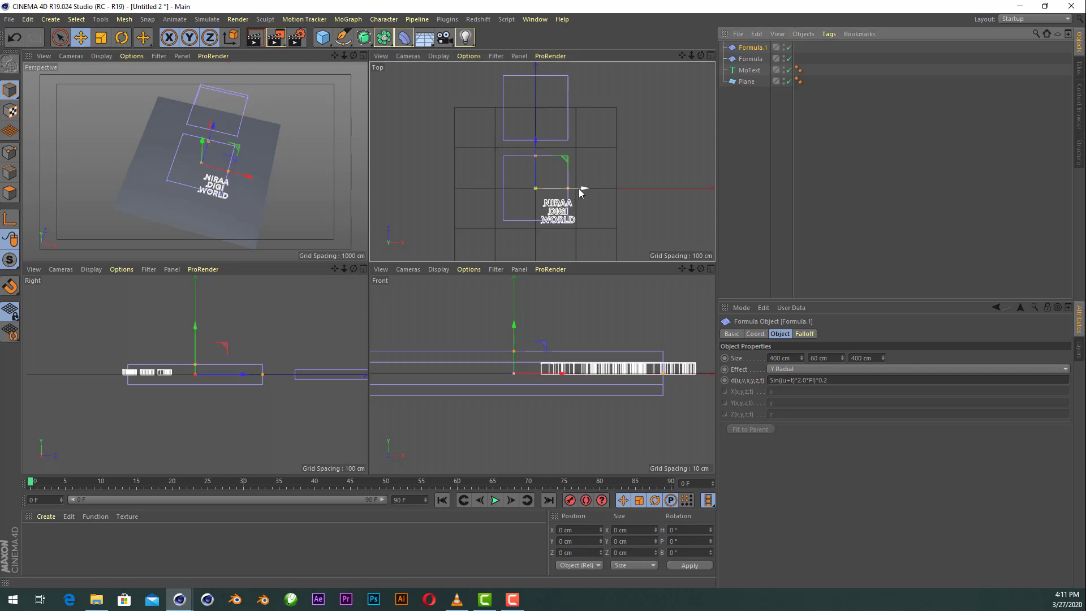
{"action": "left_click_drag", "start_coordinate": [578, 189], "coordinate": [461, 199]}
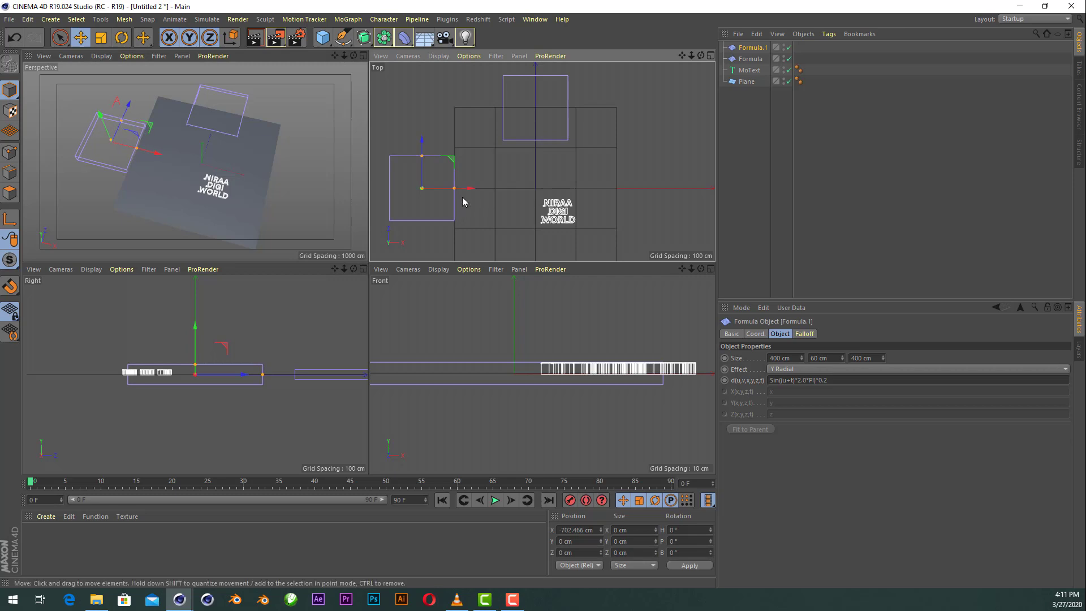
Parent both Formula deformers under the Plane instead of MoText so it ripples
{"action": "left_click", "coordinate": [363, 55]}
{"action": "scroll", "coordinate": [399, 233], "scroll_direction": "up", "scroll_amount": 2}
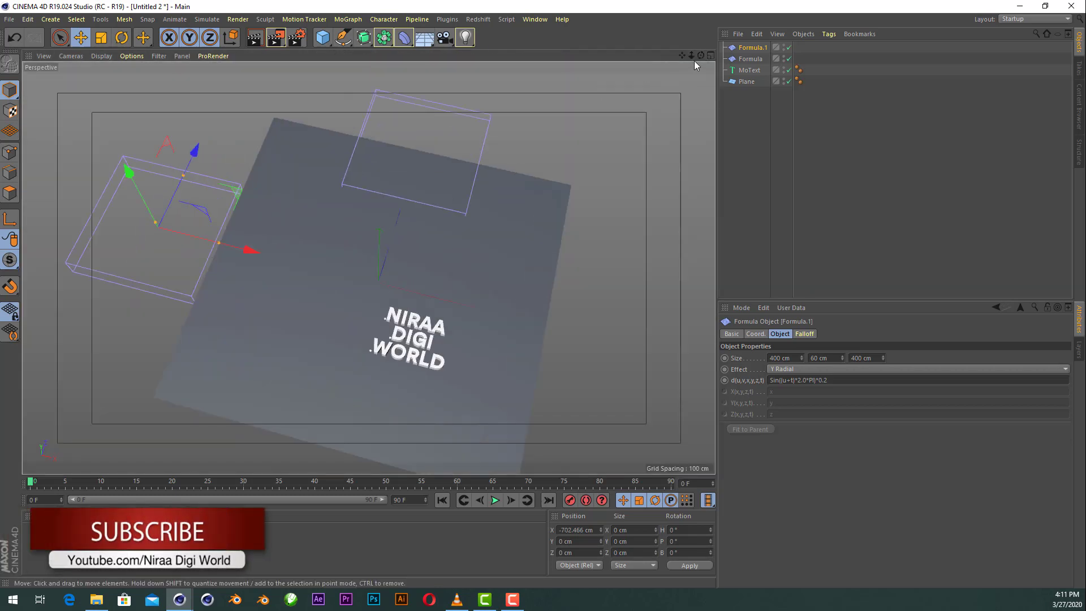
{"action": "left_click_drag", "start_coordinate": [701, 56], "coordinate": [668, 74]}
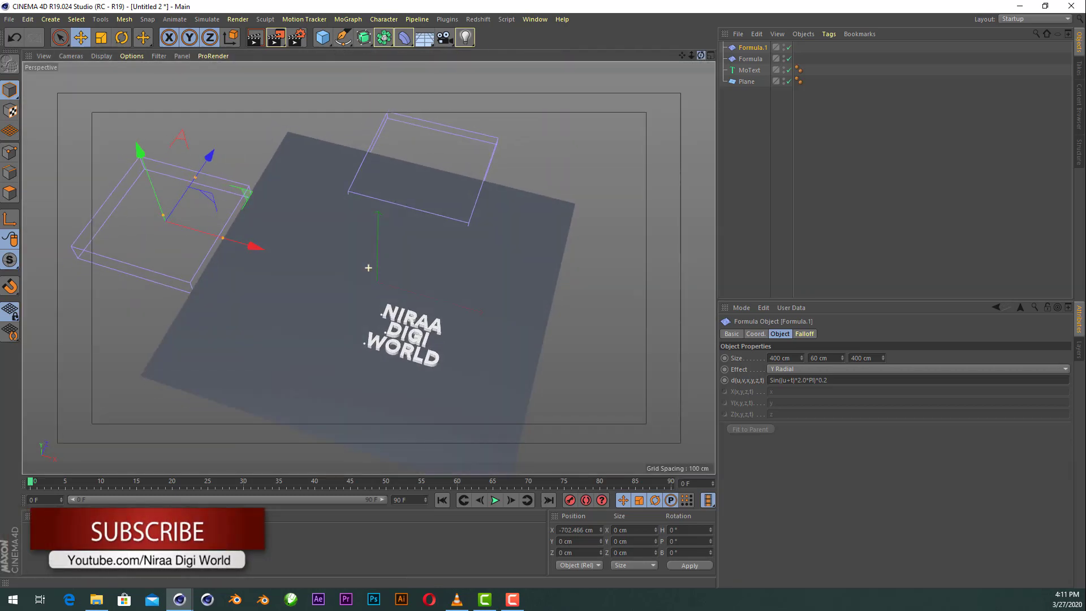
{"action": "left_click", "coordinate": [752, 59], "text": "ctrl"}
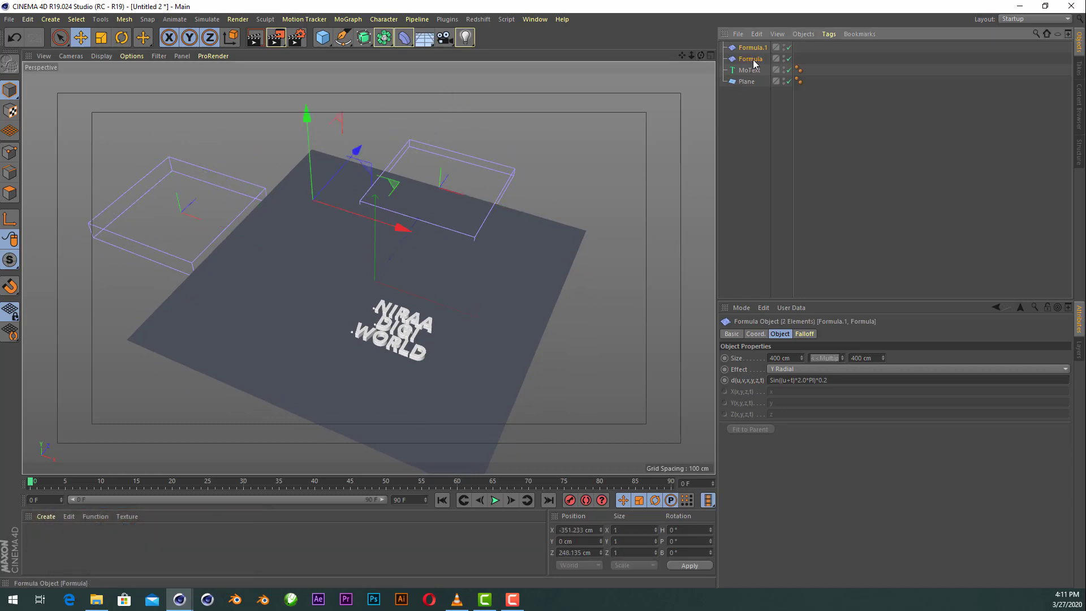
{"action": "left_click_drag", "start_coordinate": [755, 74], "coordinate": [754, 71]}
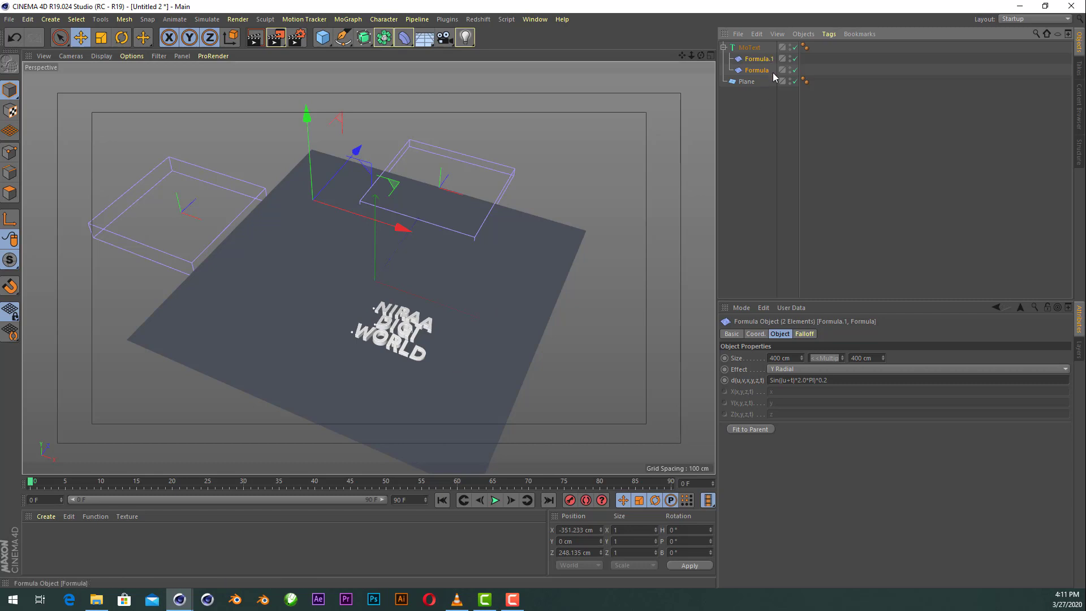
{"action": "key", "text": "ctrl+z"}
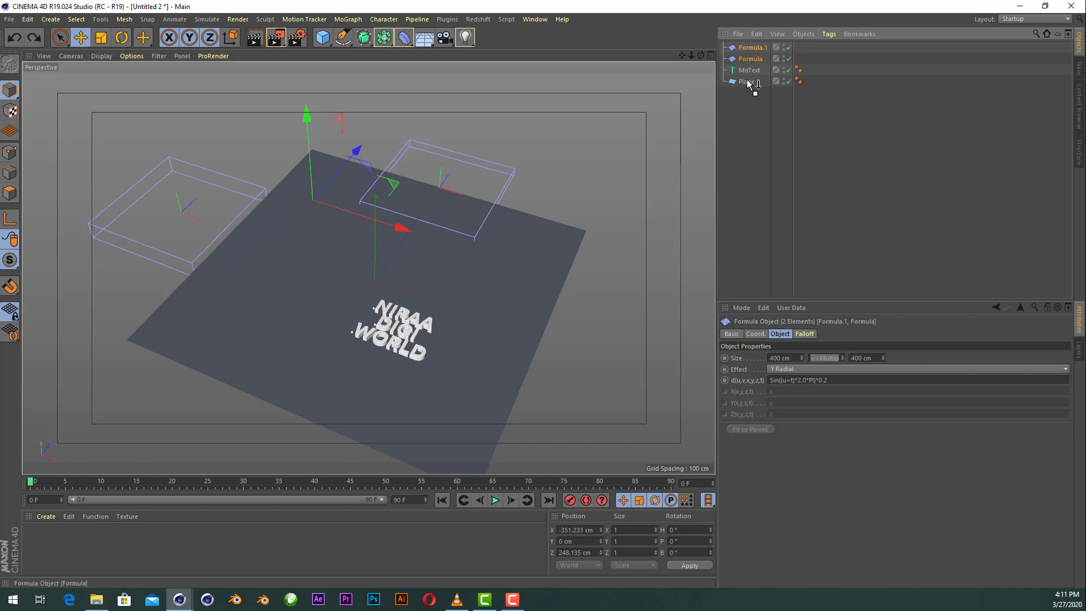
{"action": "left_click_drag", "start_coordinate": [752, 84], "coordinate": [751, 82]}
{"action": "scroll", "coordinate": [396, 294], "scroll_direction": "up", "scroll_amount": 3}
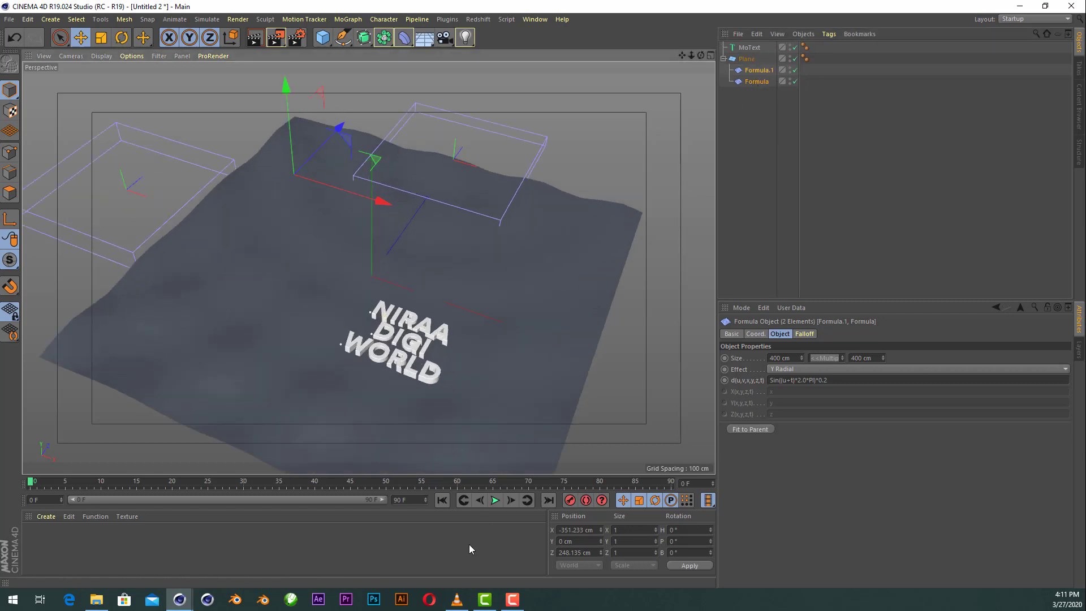
{"action": "left_click", "coordinate": [495, 500]}
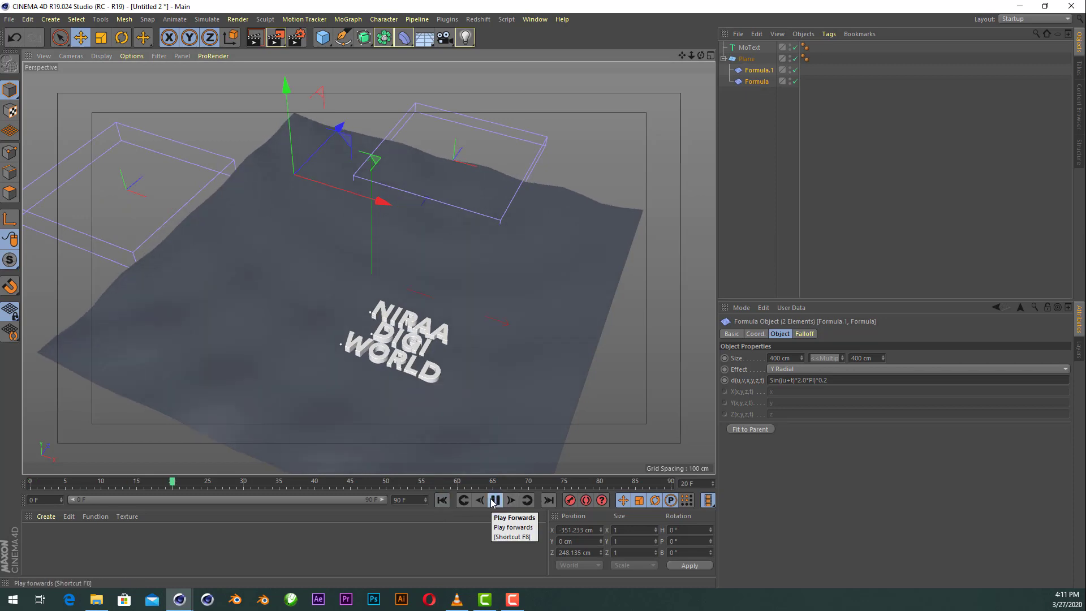
{"action": "left_click_drag", "start_coordinate": [701, 55], "coordinate": [427, 324]}
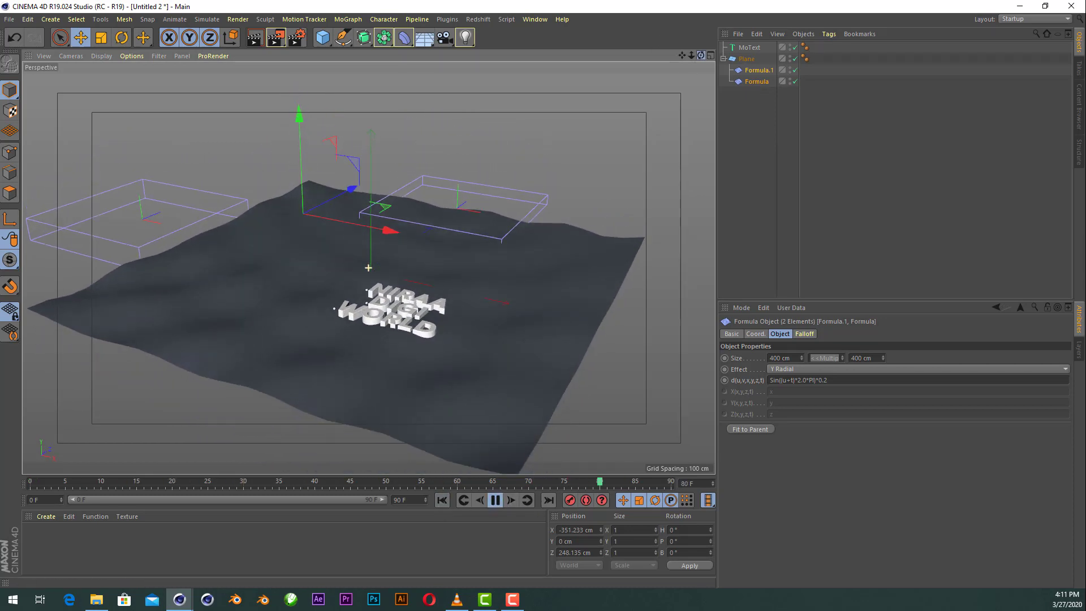
{"action": "scroll", "coordinate": [427, 324], "scroll_direction": "up", "scroll_amount": 2}
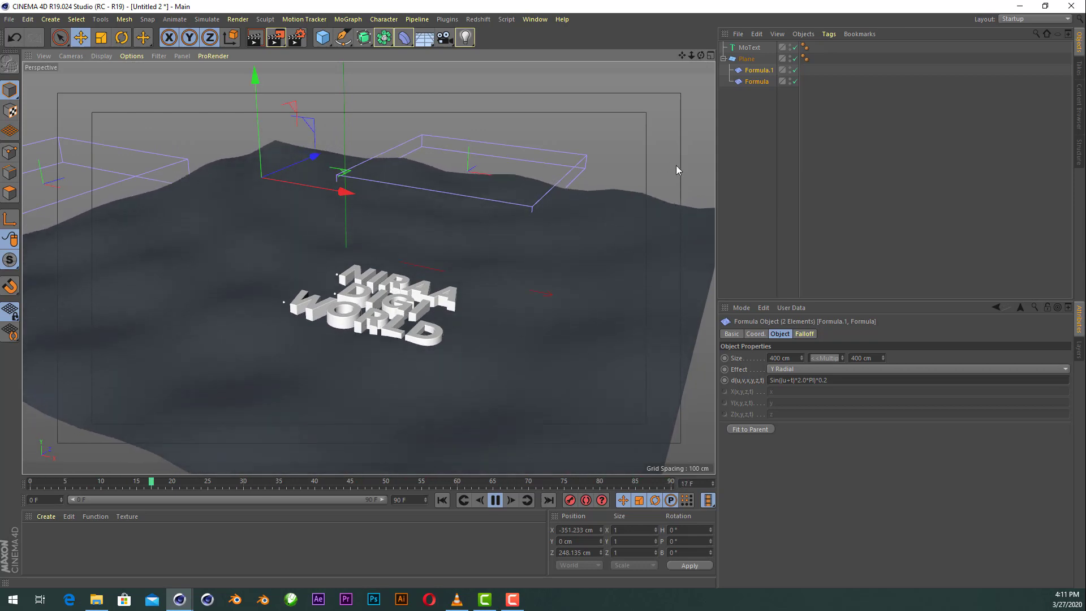
{"action": "left_click", "coordinate": [495, 503]}
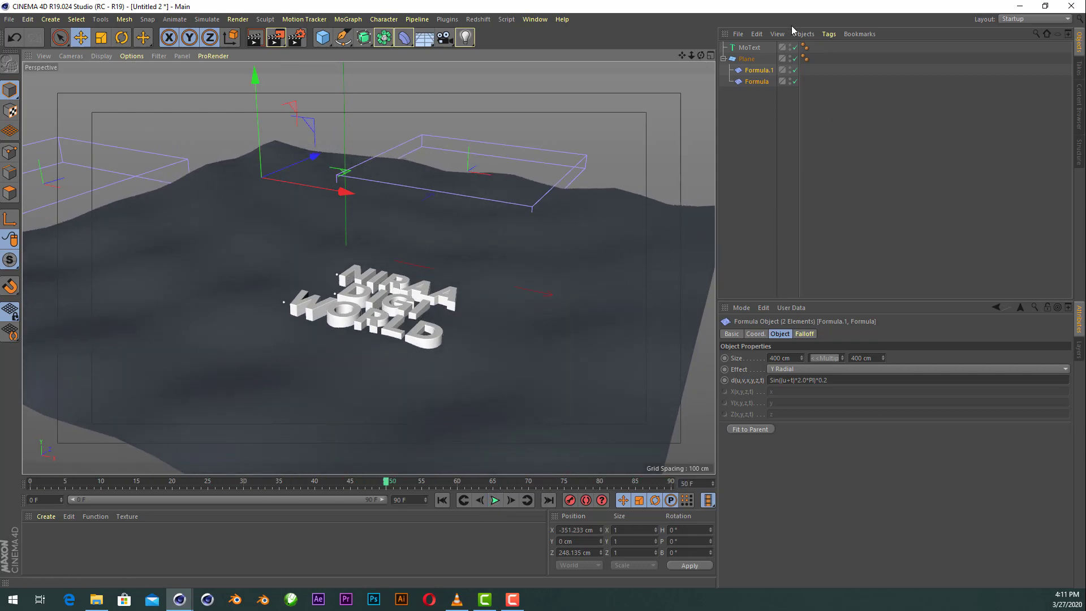
Change the wave expression multiplier from *2.0 to *1.0 and replay the animation from the start
{"action": "left_click", "coordinate": [800, 380]}
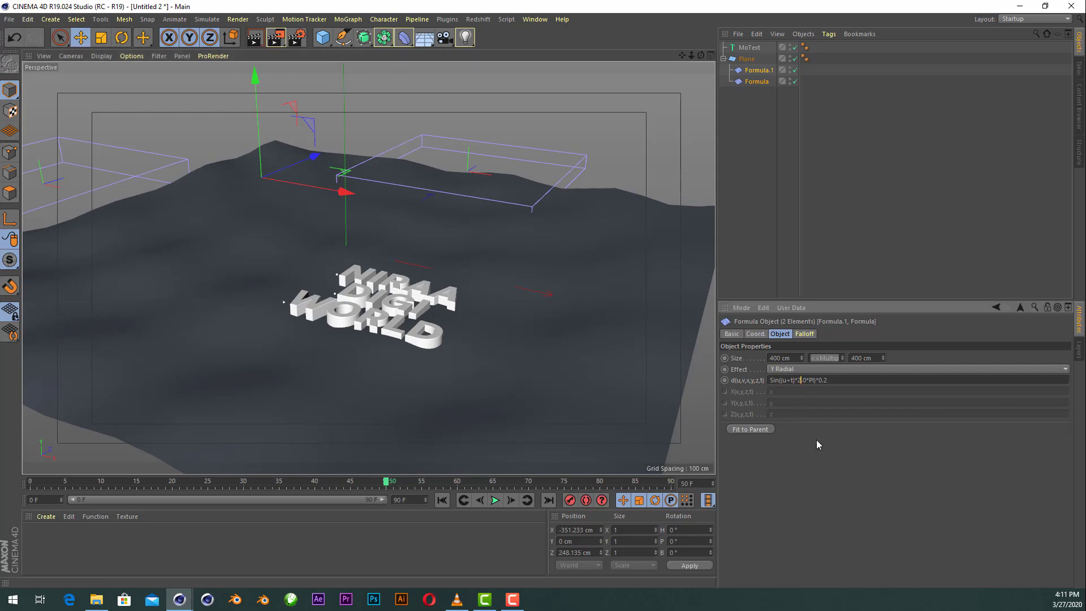
{"action": "key", "text": "BackSpace"}
{"action": "type", "text": "1"}
{"action": "key", "text": "Return"}
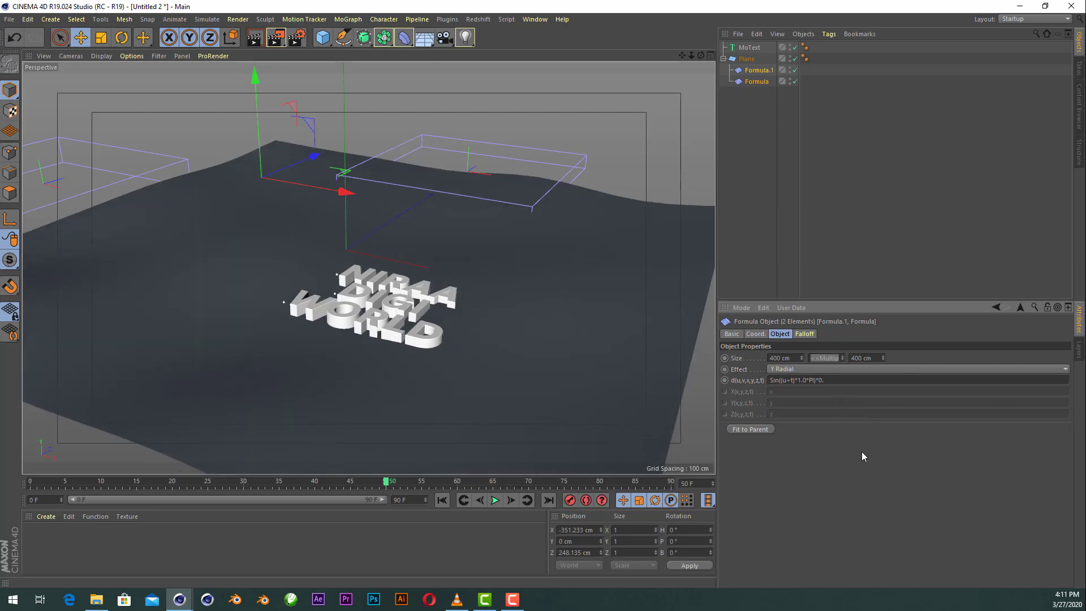
{"action": "left_click", "coordinate": [895, 236]}
{"action": "left_click_drag", "start_coordinate": [419, 362], "coordinate": [498, 403], "text": "alt"}
{"action": "left_click", "coordinate": [443, 502]}
{"action": "left_click", "coordinate": [493, 504]}
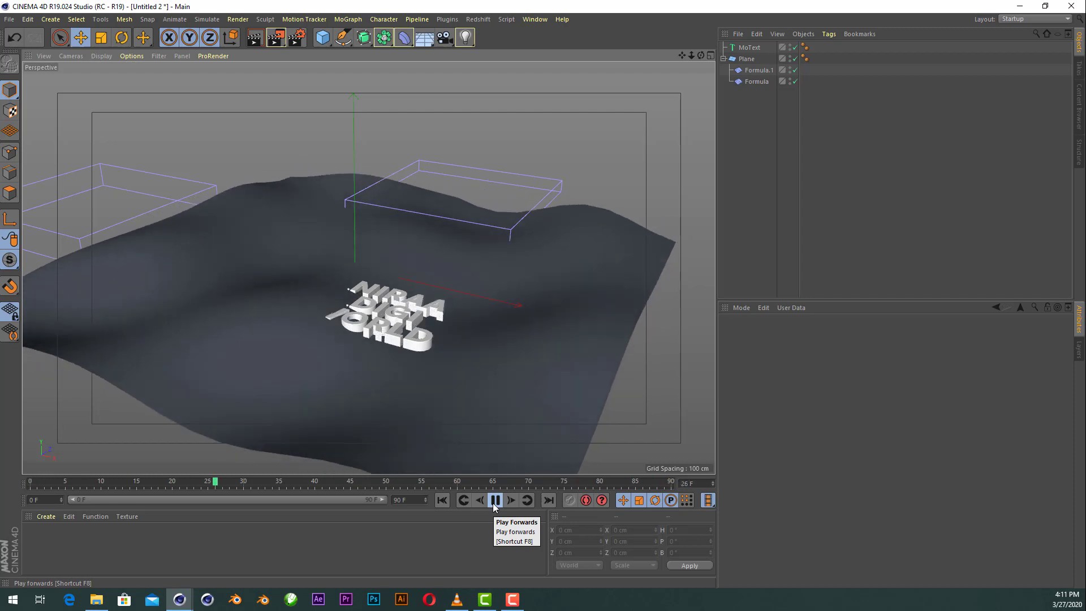
Try moving both Formula deformers under MoText, then return them under the Plane
{"action": "left_click", "coordinate": [493, 501]}
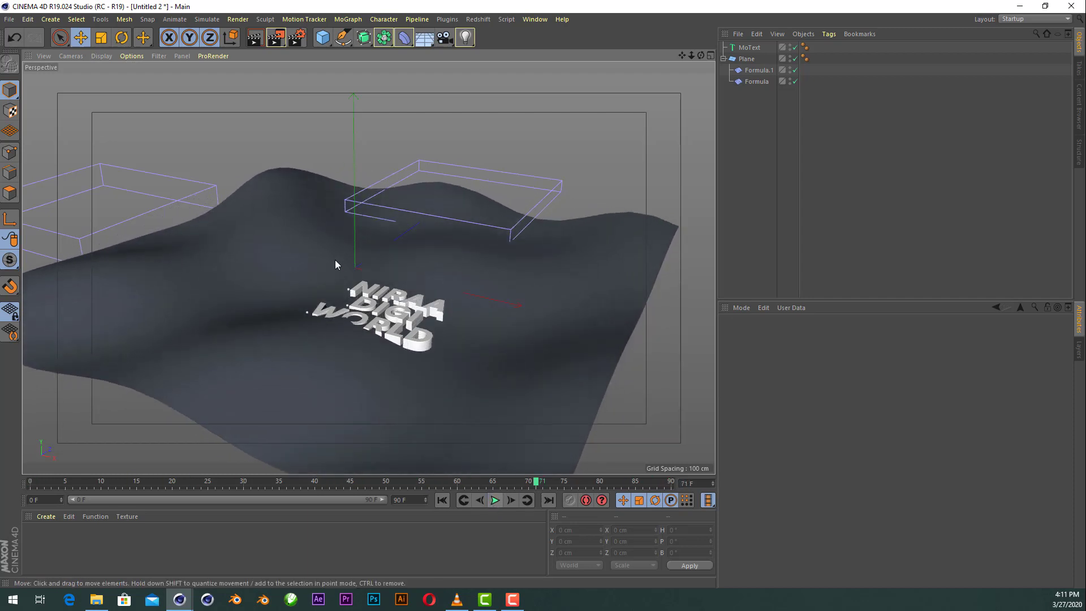
{"action": "left_click", "coordinate": [752, 70]}
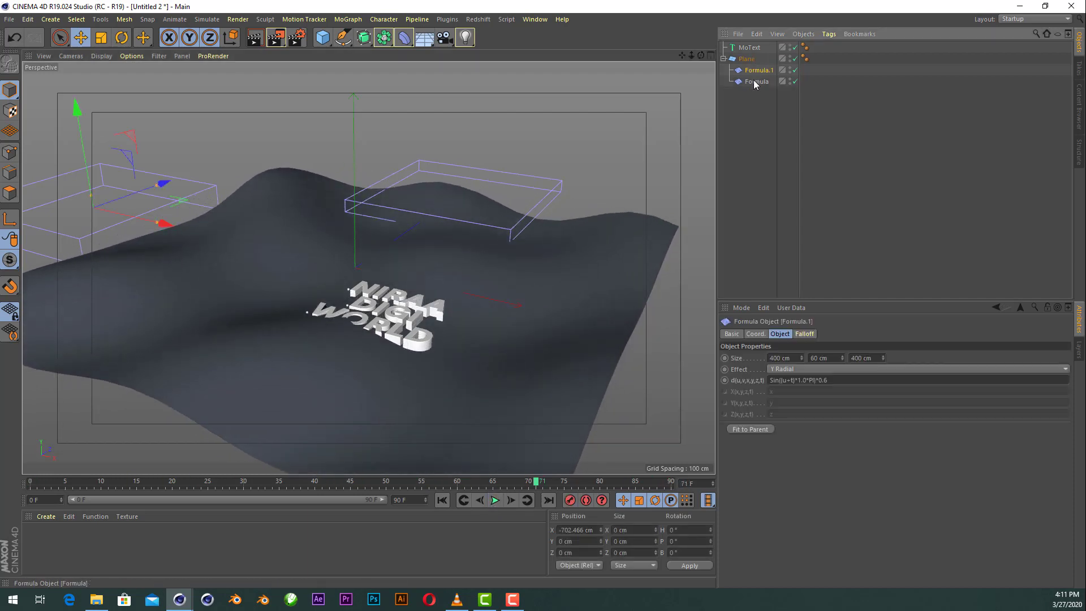
{"action": "left_click", "coordinate": [754, 82], "text": "ctrl"}
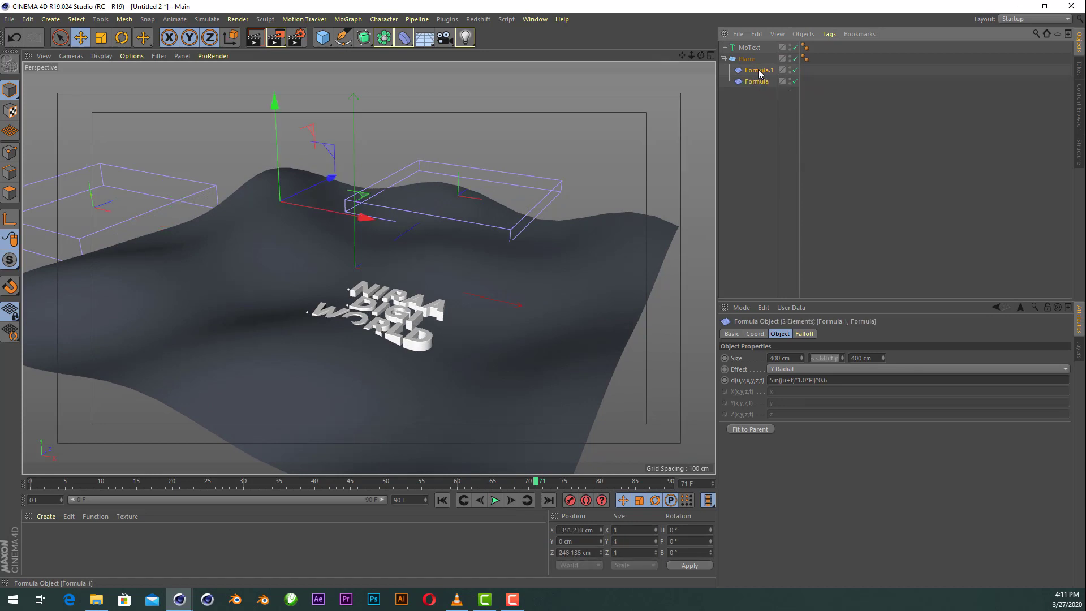
{"action": "mouse_move", "coordinate": [759, 50]}
{"action": "left_mouse_down"}
{"action": "mouse_move", "coordinate": [667, 77]}
{"action": "mouse_move", "coordinate": [453, 519]}
{"action": "left_mouse_up"}
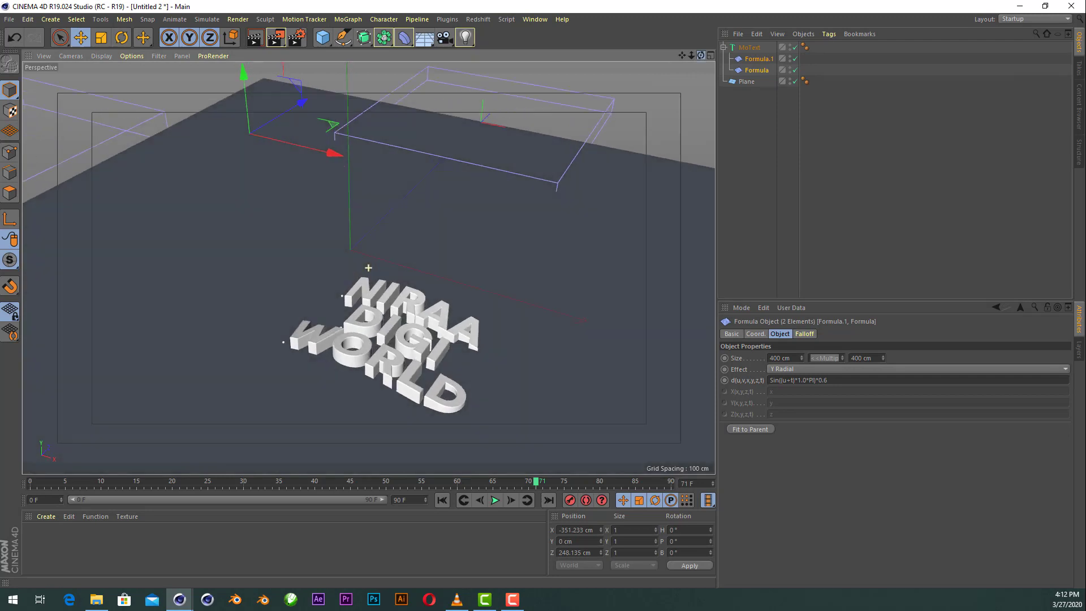
{"action": "left_click", "coordinate": [496, 500]}
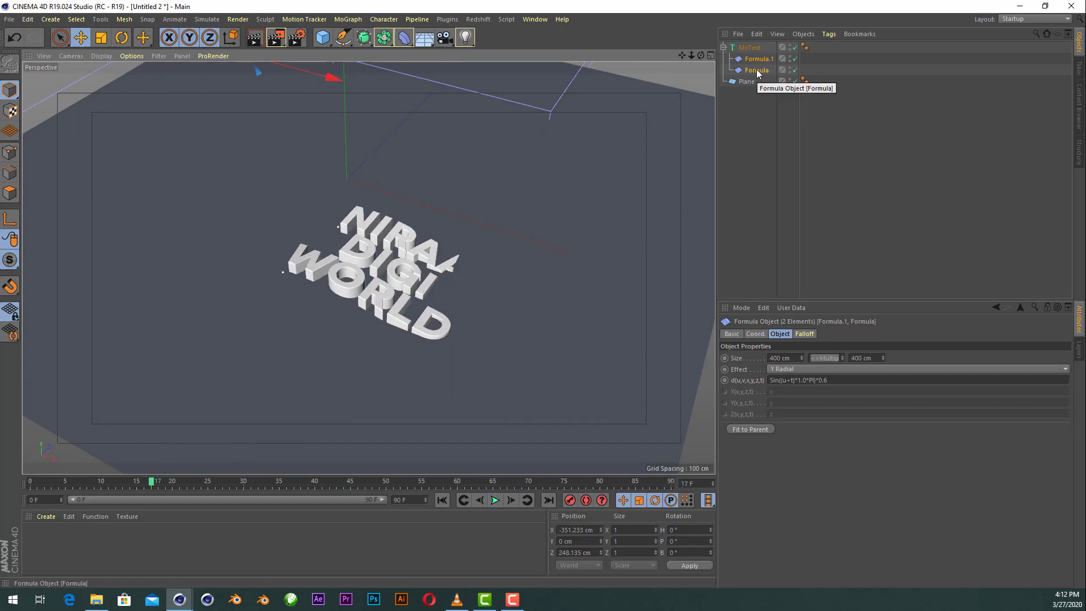
{"action": "left_click_drag", "start_coordinate": [756, 70], "coordinate": [765, 80]}
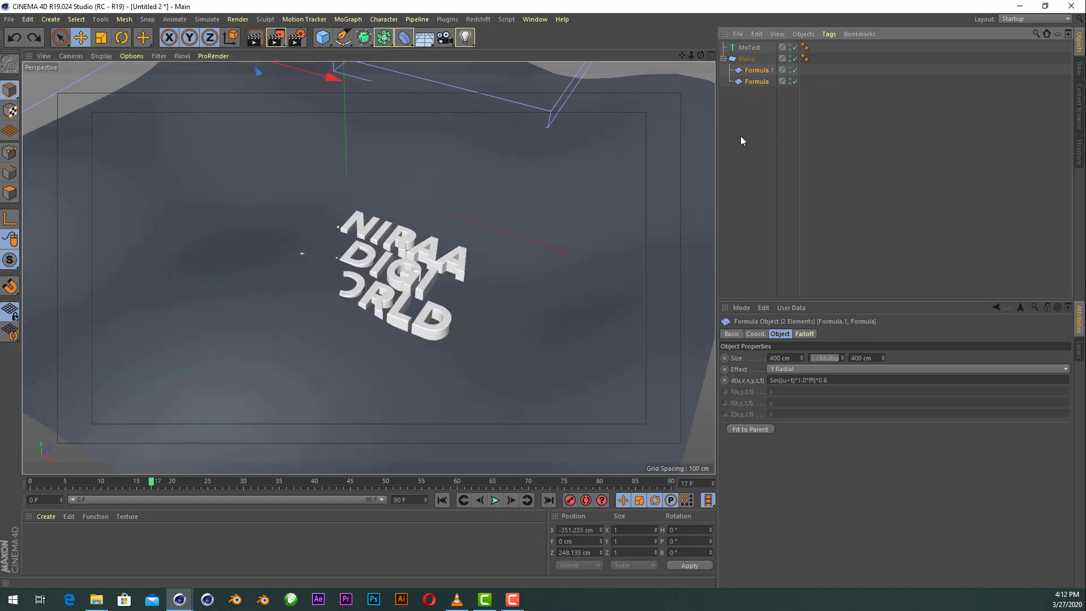
Ctrl-drag copies of Formula and Formula.1 onto the MoText
{"action": "left_click", "coordinate": [743, 140]}
{"action": "left_click", "coordinate": [758, 71]}
{"action": "left_click_drag", "start_coordinate": [760, 49], "coordinate": [760, 50], "text": "ctrl"}
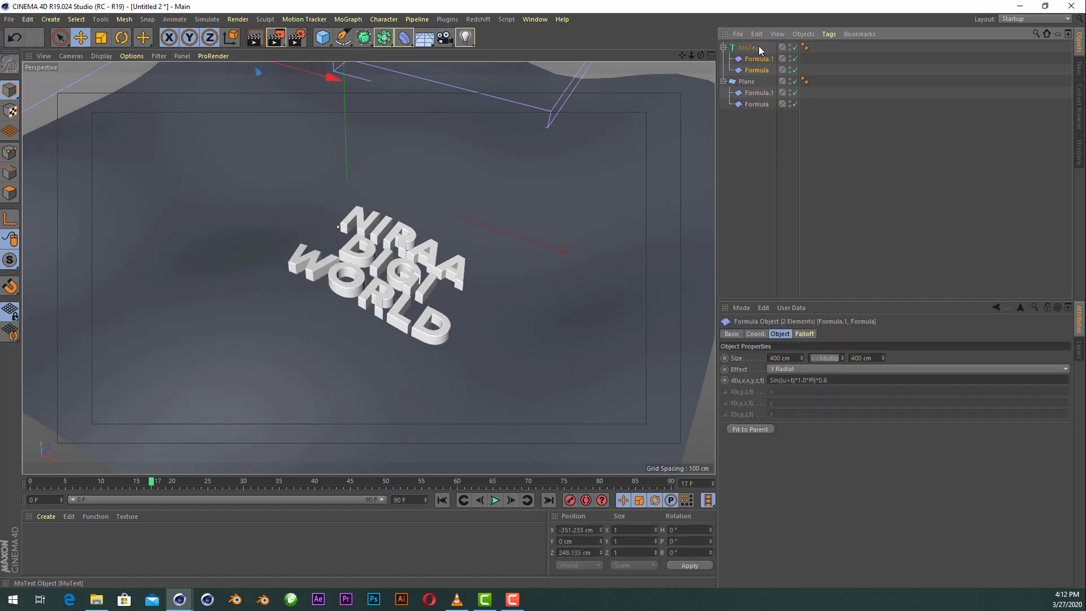
Replay the wave animation from the start and stop it with the view facing the text
{"action": "left_click", "coordinate": [446, 502]}
{"action": "left_click", "coordinate": [495, 501]}
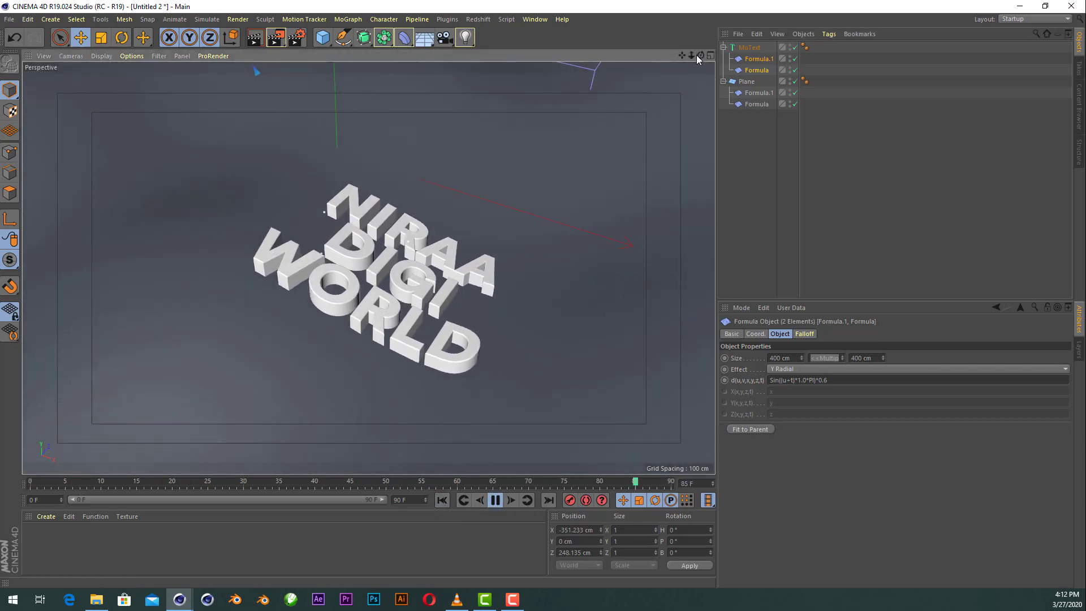
{"action": "left_click_drag", "start_coordinate": [701, 55], "coordinate": [668, 62]}
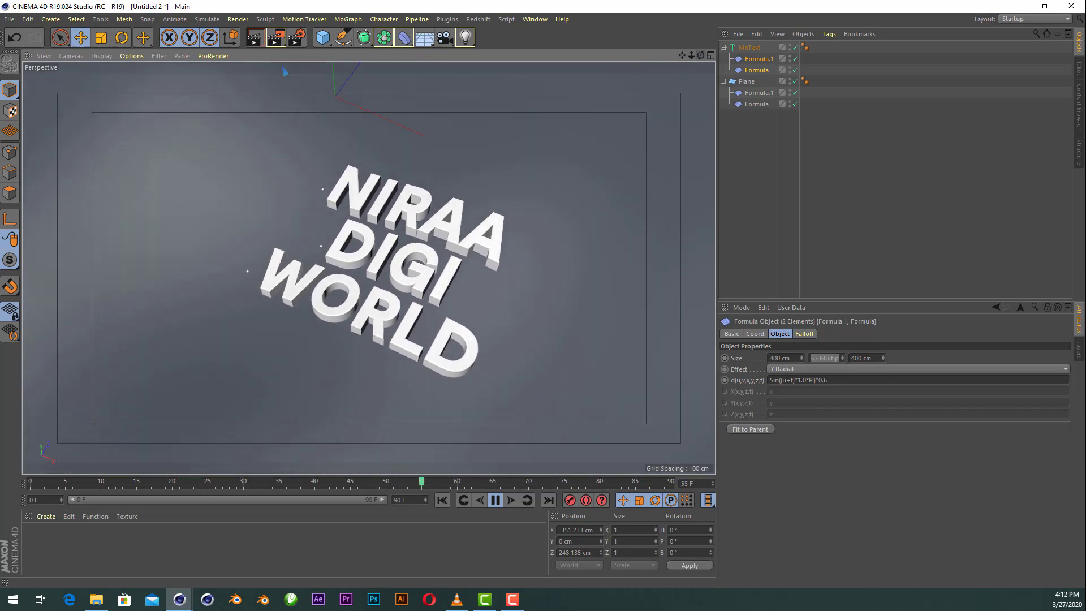
{"action": "left_click", "coordinate": [495, 500]}
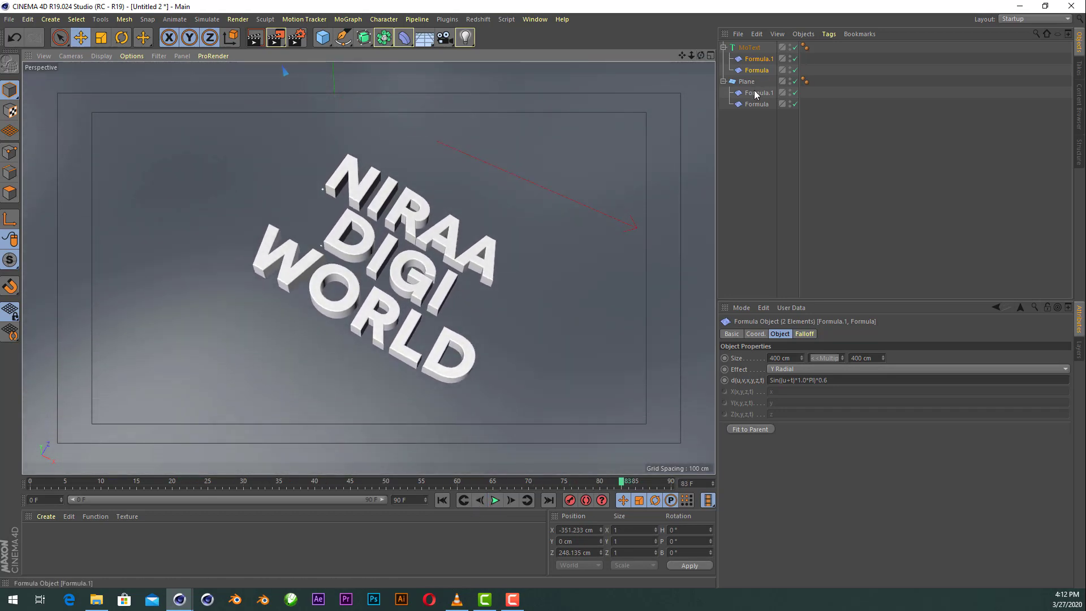
Edit the shared 0.6 height factor on all four Formula deformers and replay
{"action": "left_click", "coordinate": [755, 94], "text": "ctrl"}
{"action": "left_click", "coordinate": [836, 379]}
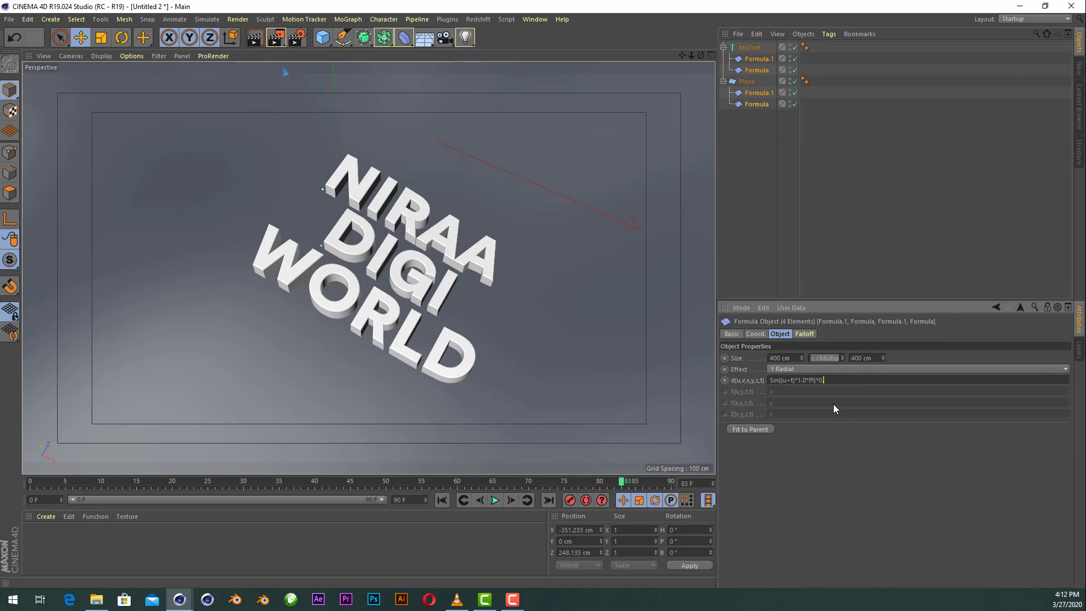
{"action": "type", "text": ".5"}
{"action": "left_click", "coordinate": [871, 159]}
{"action": "mouse_move", "coordinate": [596, 338]}
{"action": "left_mouse_down", "text": "alt"}
{"action": "mouse_move", "coordinate": [615, 92]}
{"action": "mouse_move", "coordinate": [317, 347]}
{"action": "mouse_move", "coordinate": [453, 508]}
{"action": "left_mouse_up", "text": "alt"}
{"action": "left_click", "coordinate": [495, 500]}
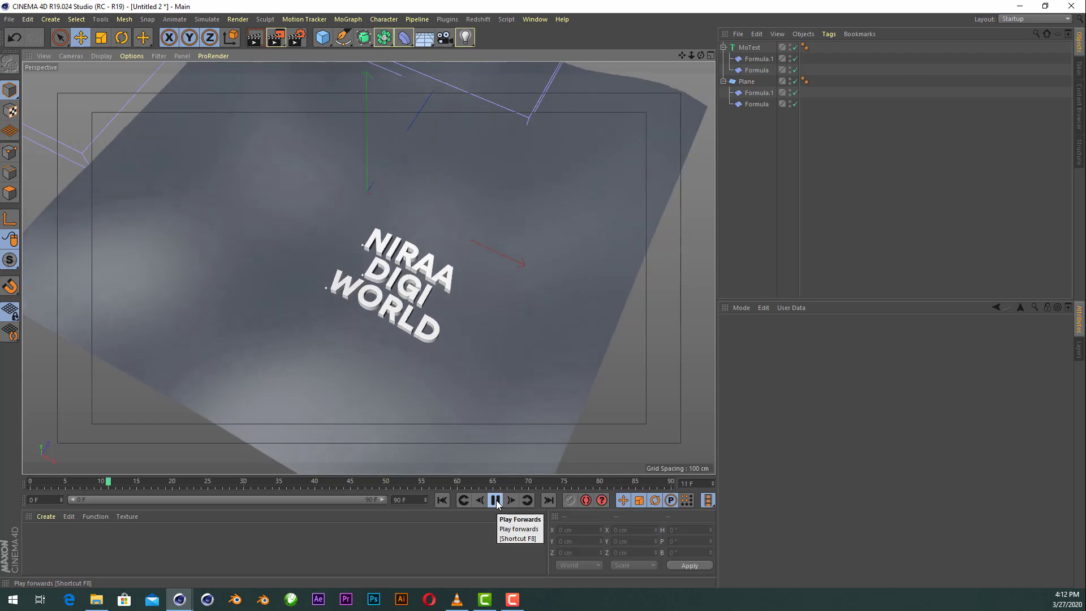
{"action": "left_click", "coordinate": [406, 500]}
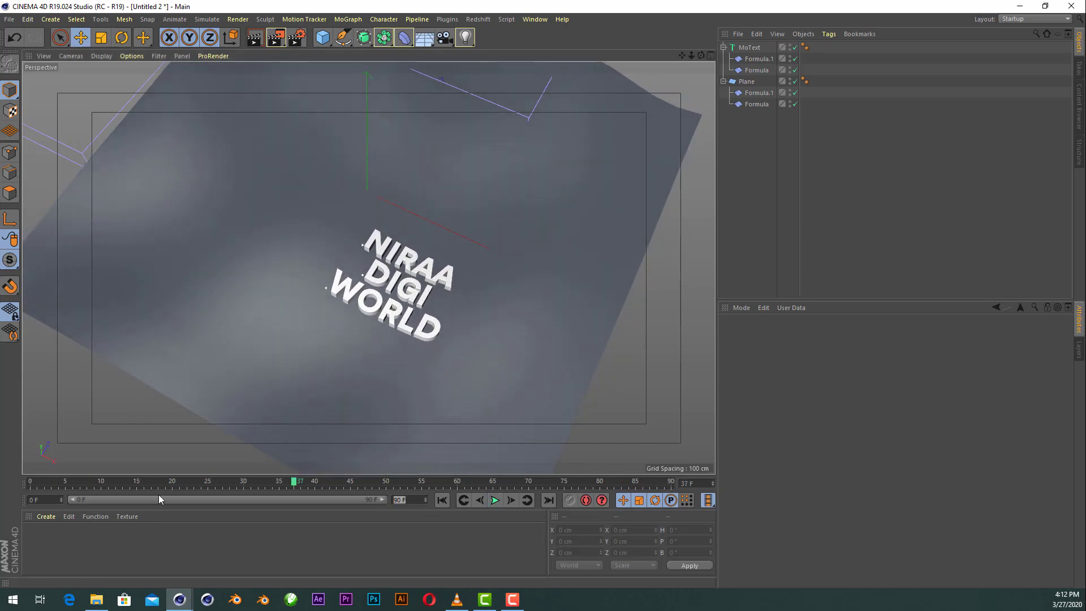
{"action": "type", "text": "150"}
{"action": "left_click", "coordinate": [746, 494]}
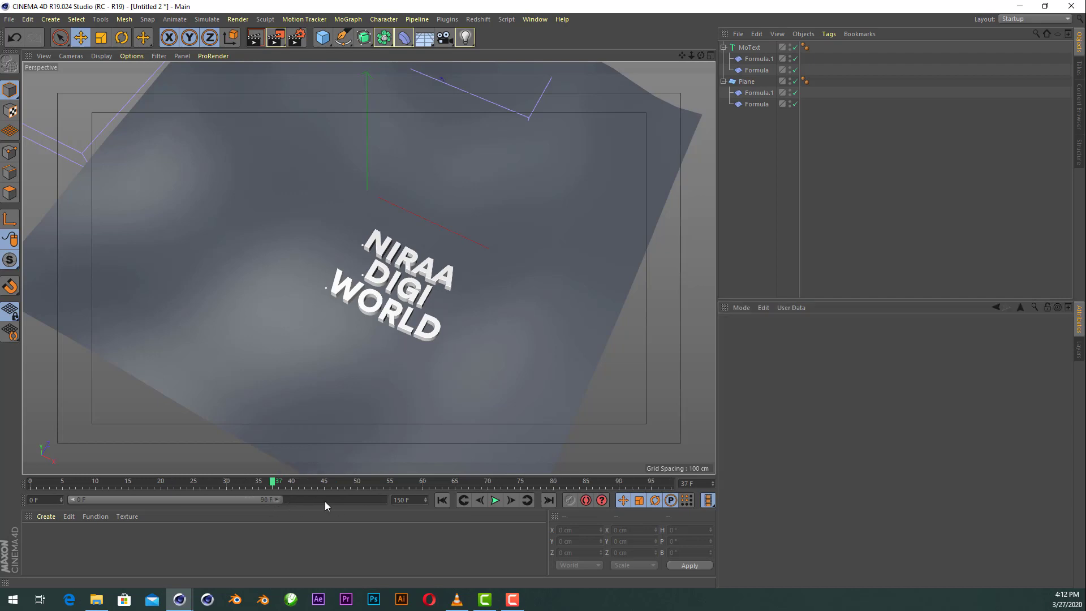
{"action": "left_click_drag", "start_coordinate": [271, 504], "coordinate": [384, 502]}
{"action": "scroll", "coordinate": [454, 216], "scroll_direction": "down", "scroll_amount": 3}
{"action": "scroll", "coordinate": [454, 217], "scroll_direction": "up", "scroll_amount": 2}
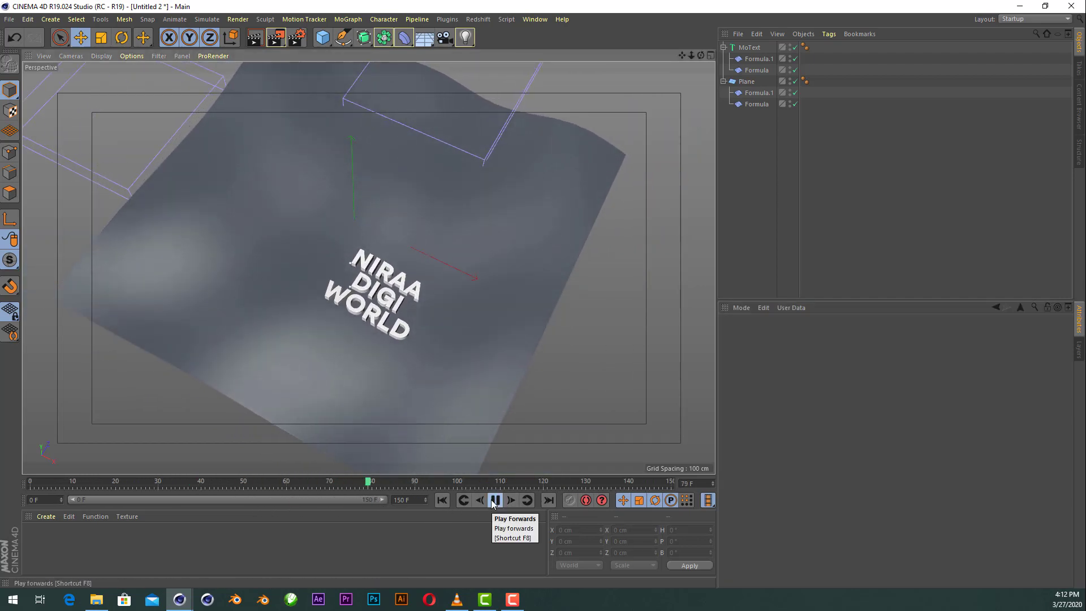
{"action": "scroll", "coordinate": [436, 274], "scroll_direction": "up", "scroll_amount": 5}
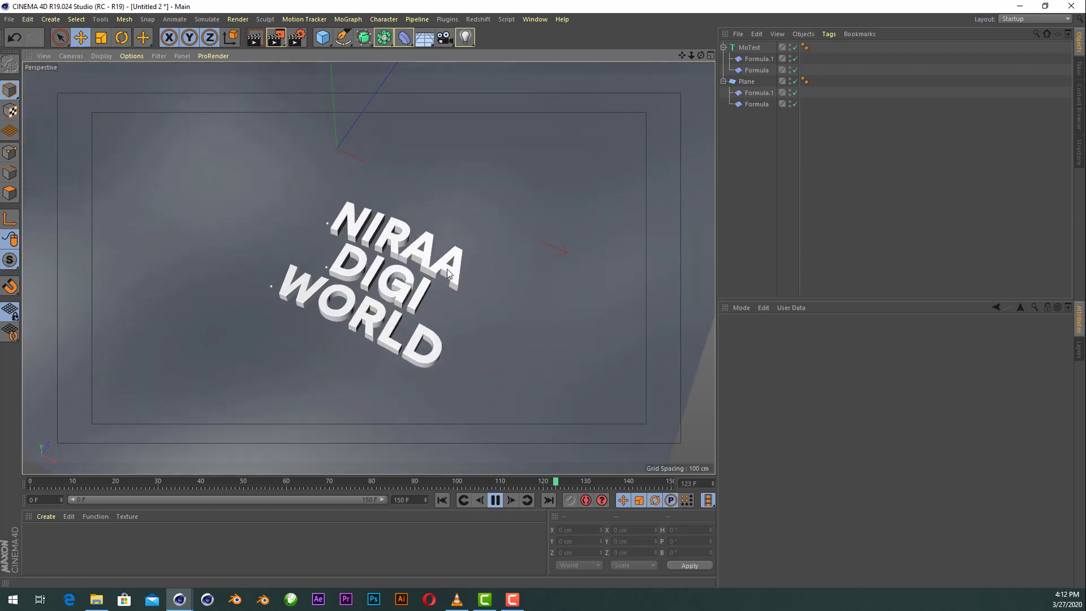
{"action": "left_click_drag", "start_coordinate": [701, 55], "coordinate": [635, 150]}
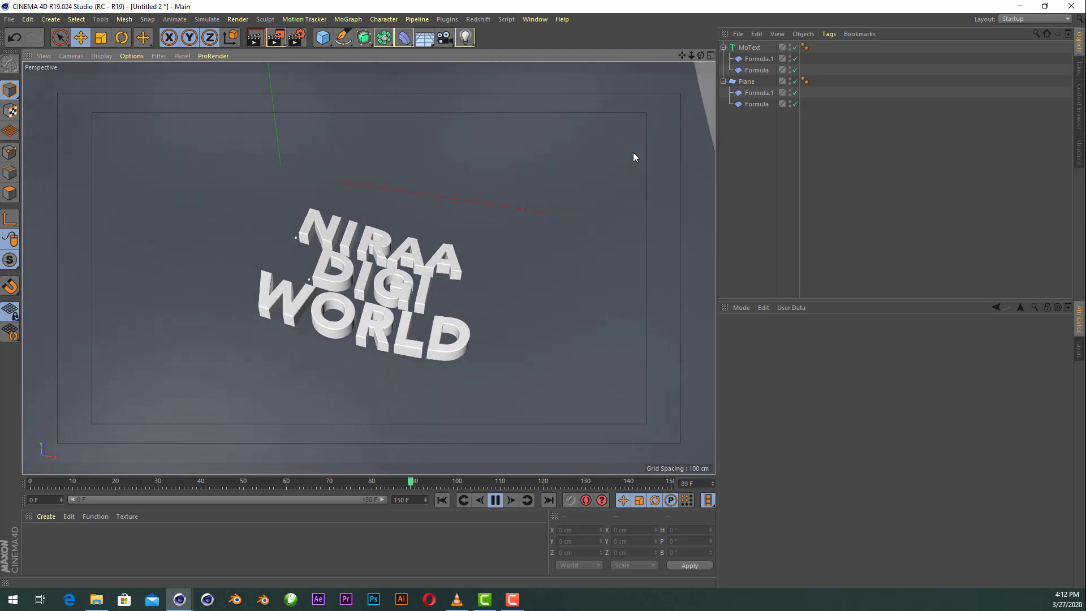
{"action": "left_click", "coordinate": [497, 506]}
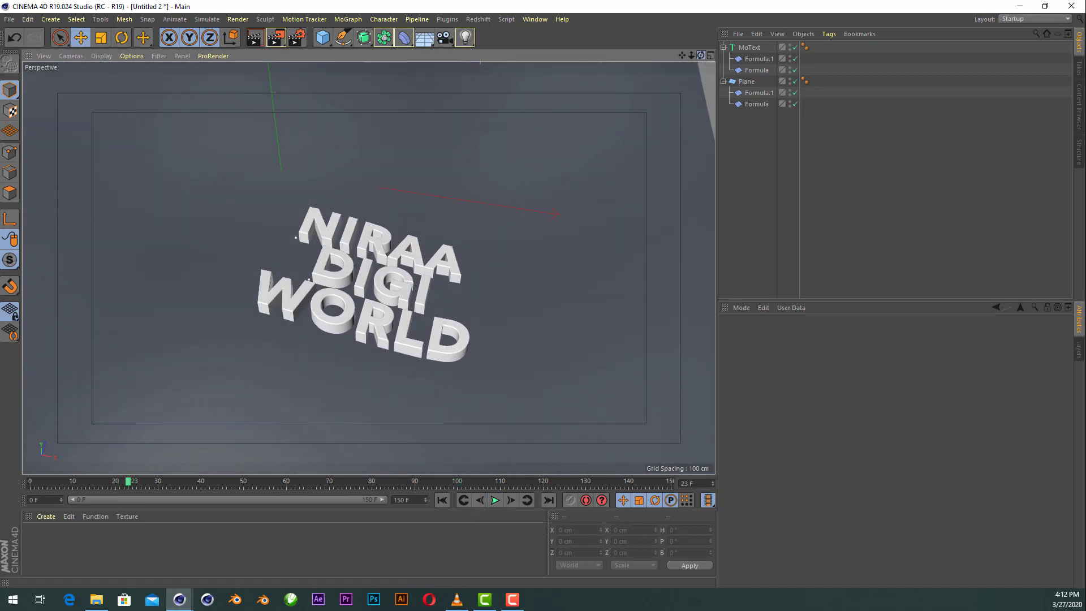
{"action": "mouse_move", "coordinate": [701, 55]}
{"action": "left_mouse_down"}
{"action": "mouse_move", "coordinate": [688, 80]}
{"action": "mouse_move", "coordinate": [412, 202]}
{"action": "mouse_move", "coordinate": [468, 492]}
{"action": "left_mouse_up"}
{"action": "left_click", "coordinate": [496, 500]}
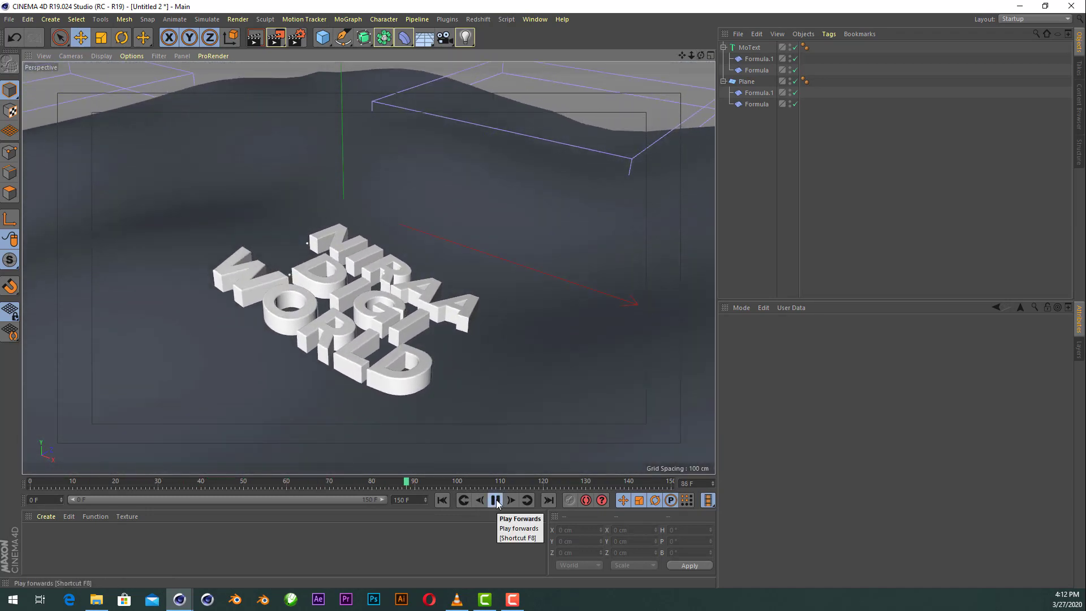
{"action": "left_click", "coordinate": [496, 501]}
{"action": "left_click_drag", "start_coordinate": [706, 55], "coordinate": [488, 273]}
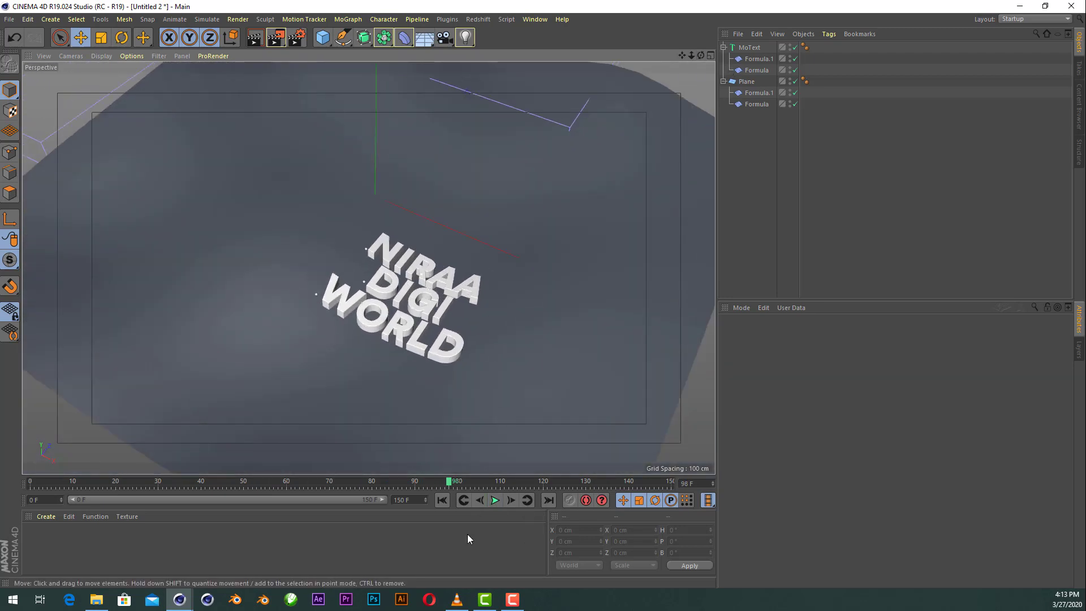
Open the Content Browser at _Material-Pack > Fabric, Leather
{"action": "left_click", "coordinate": [533, 21]}
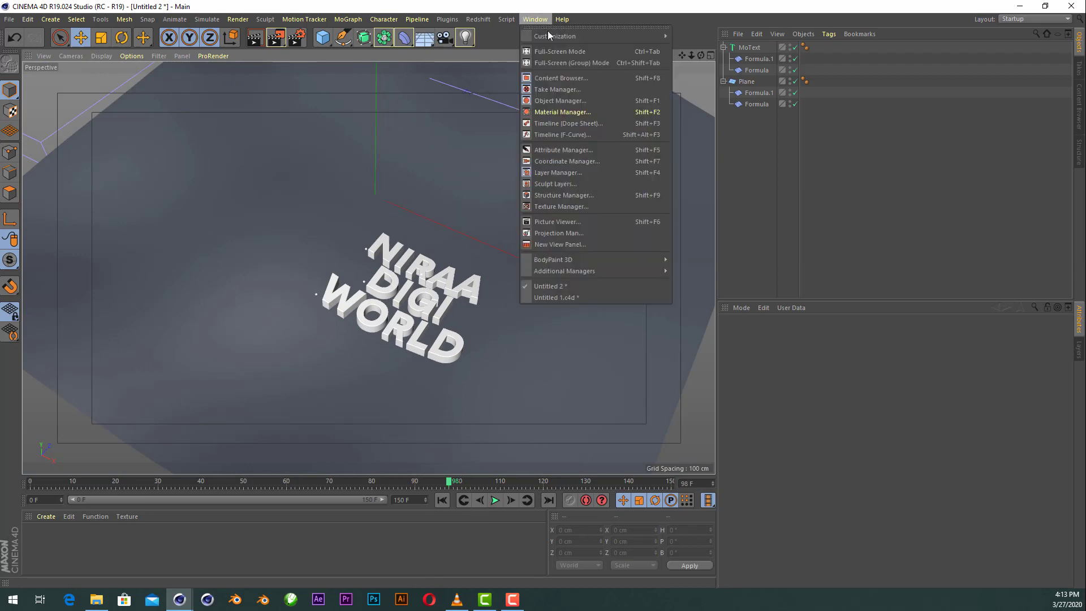
{"action": "left_click", "coordinate": [564, 81]}
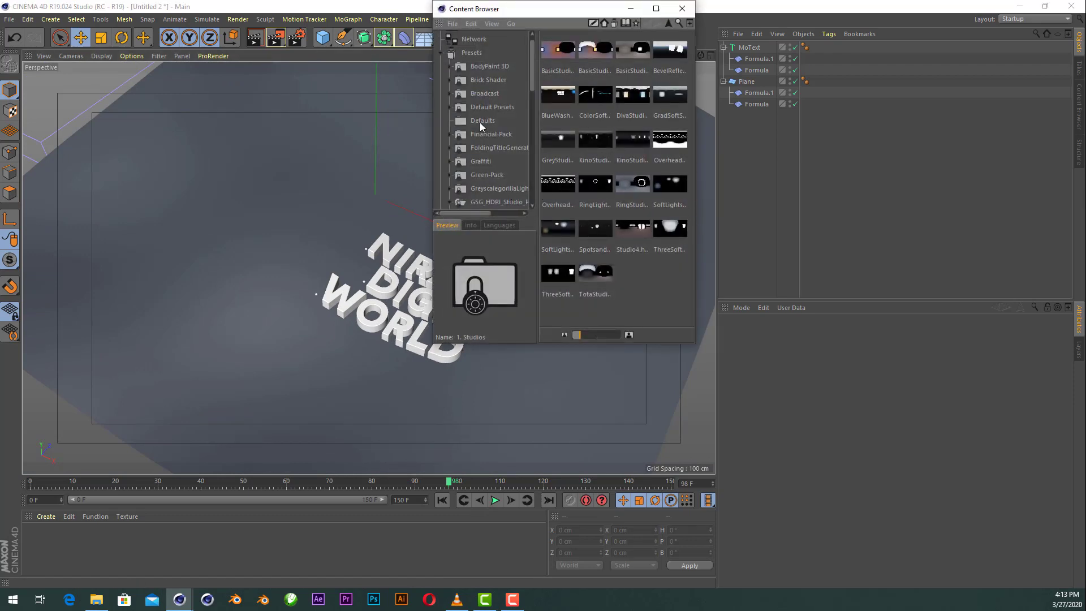
{"action": "scroll", "coordinate": [480, 123], "scroll_direction": "down", "scroll_amount": 5}
{"action": "scroll", "coordinate": [481, 128], "scroll_direction": "down", "scroll_amount": 5}
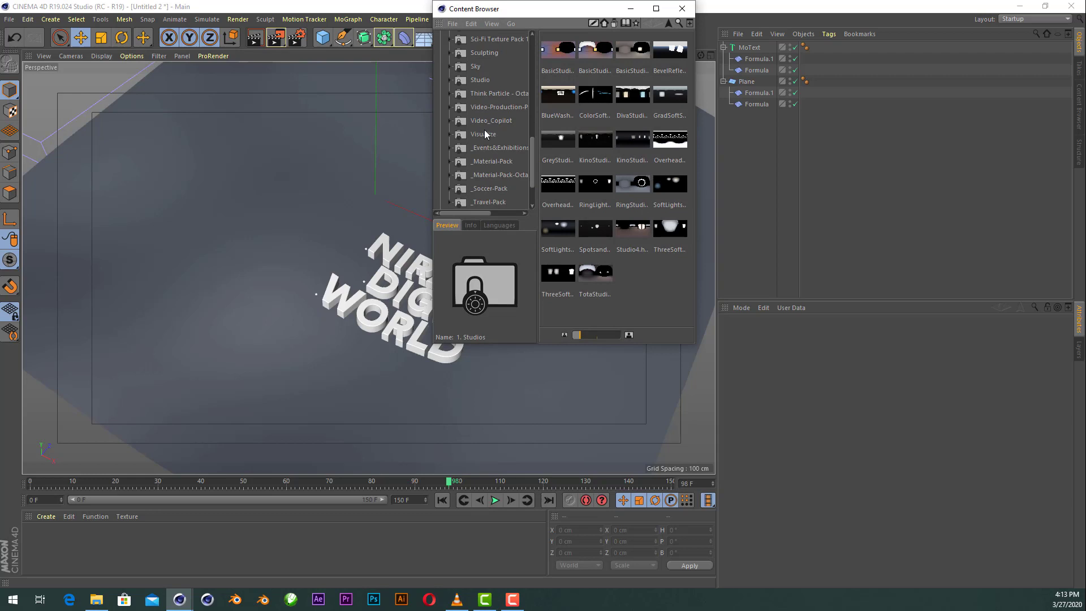
{"action": "left_click", "coordinate": [500, 164]}
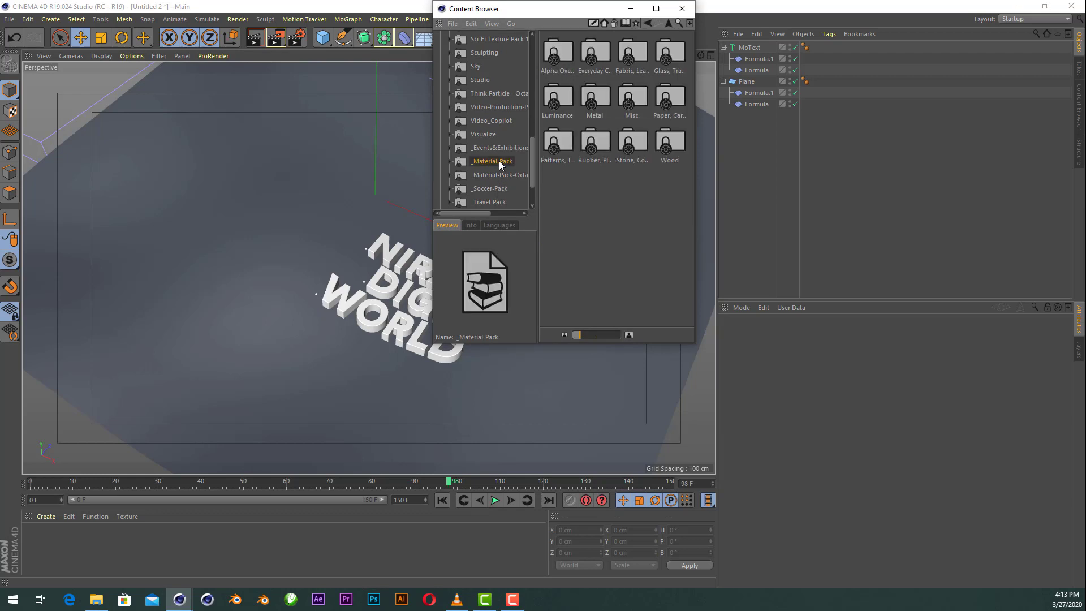
{"action": "double_click", "coordinate": [630, 61]}
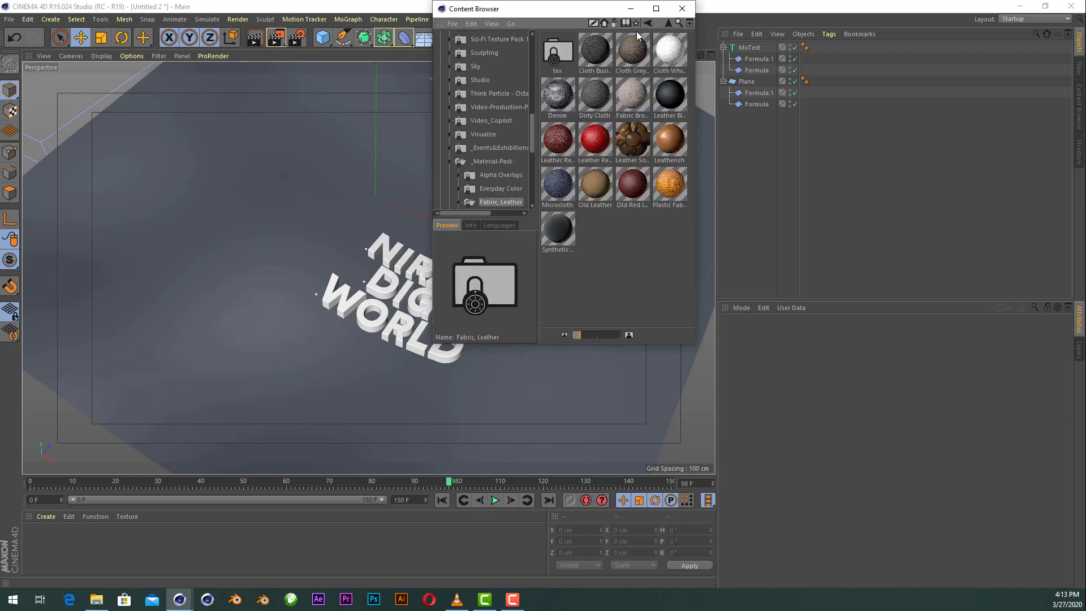
{"action": "mouse_move", "coordinate": [566, 8]}
{"action": "left_mouse_down"}
{"action": "mouse_move", "coordinate": [890, 76]}
{"action": "mouse_move", "coordinate": [902, 115]}
{"action": "mouse_move", "coordinate": [832, 264]}
{"action": "left_mouse_up"}
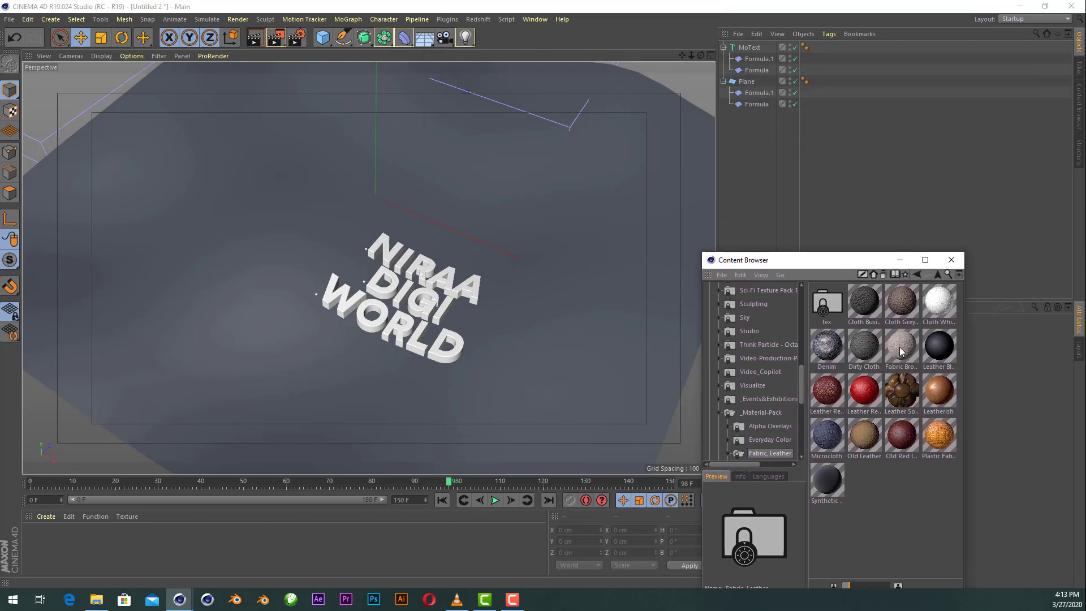
Add the Fabric Brown and Leather Red materials to the Material Manager
{"action": "left_click_drag", "start_coordinate": [96, 557], "coordinate": [98, 557]}
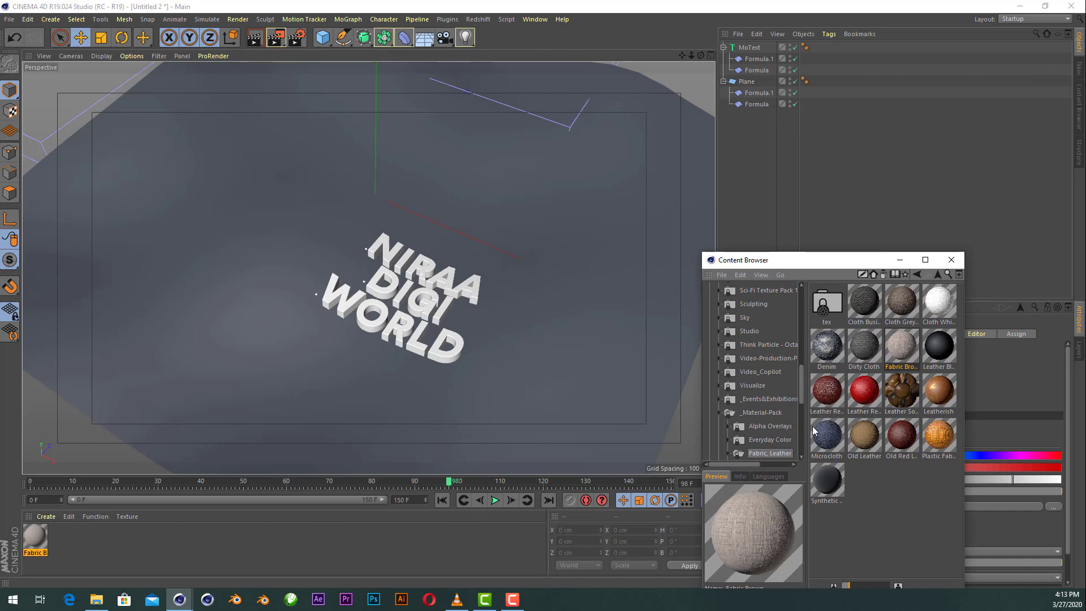
{"action": "left_click", "coordinate": [828, 399]}
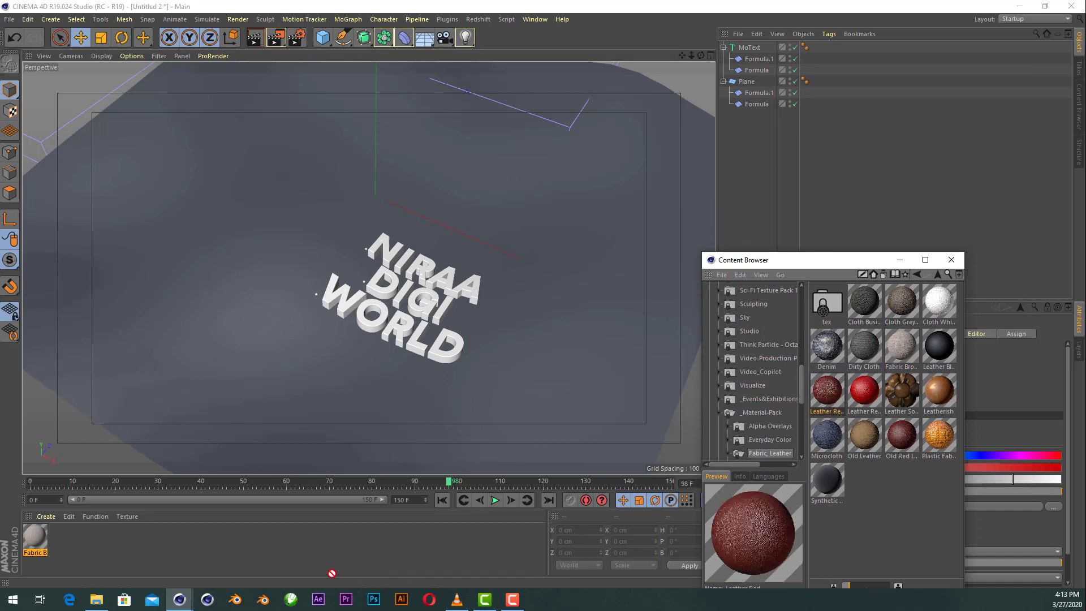
{"action": "left_click_drag", "start_coordinate": [274, 560], "coordinate": [275, 560]}
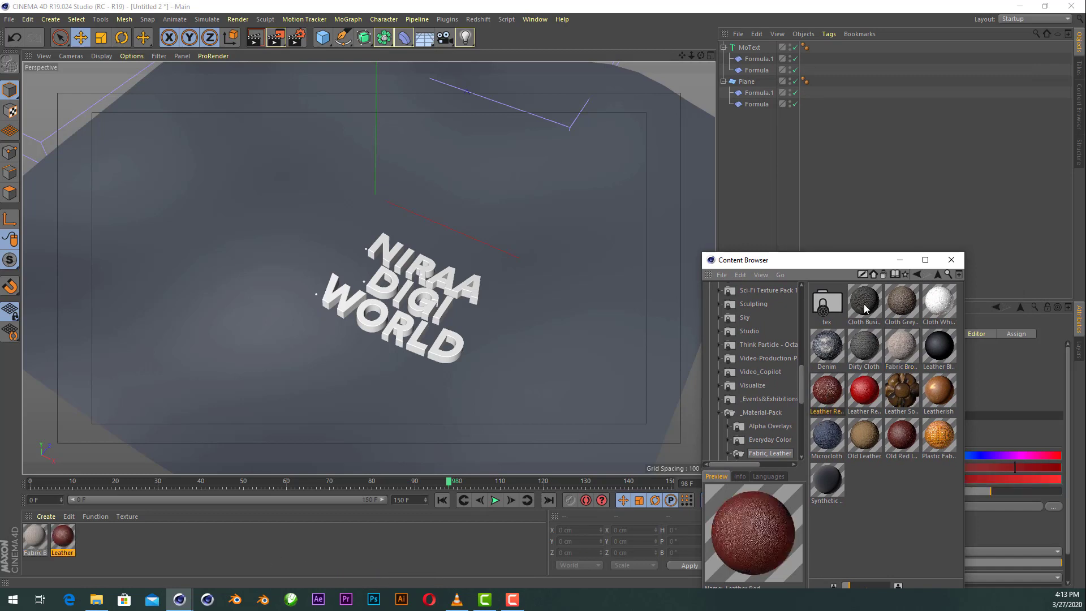
{"action": "left_click", "coordinate": [899, 264]}
{"action": "left_click", "coordinate": [37, 540]}
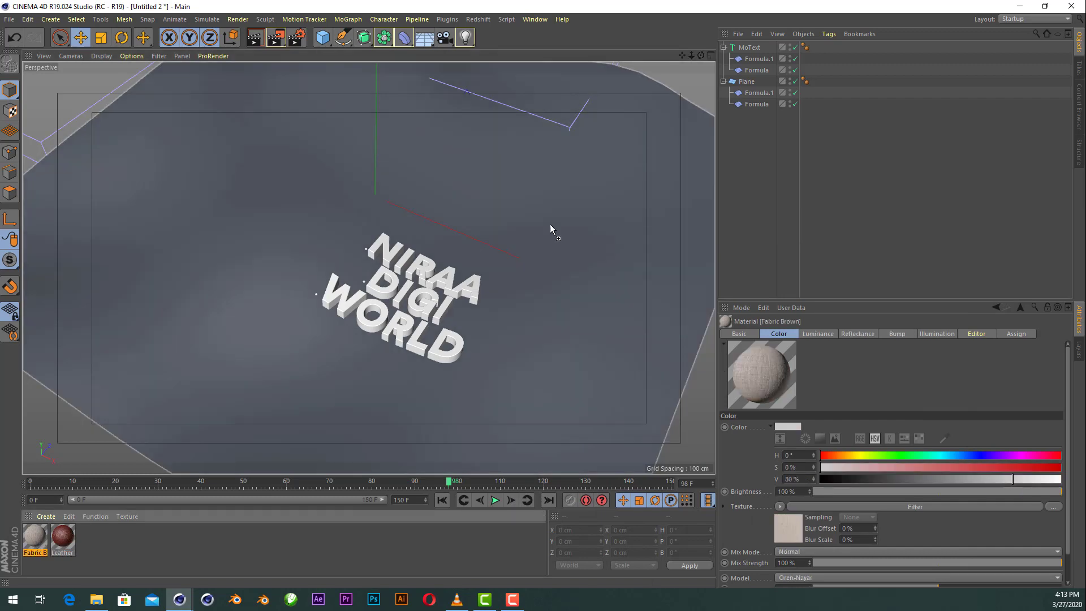
Apply Fabric Brown to the Plane with Cubic projection and test-render it
{"action": "left_click_drag", "start_coordinate": [750, 90], "coordinate": [748, 82]}
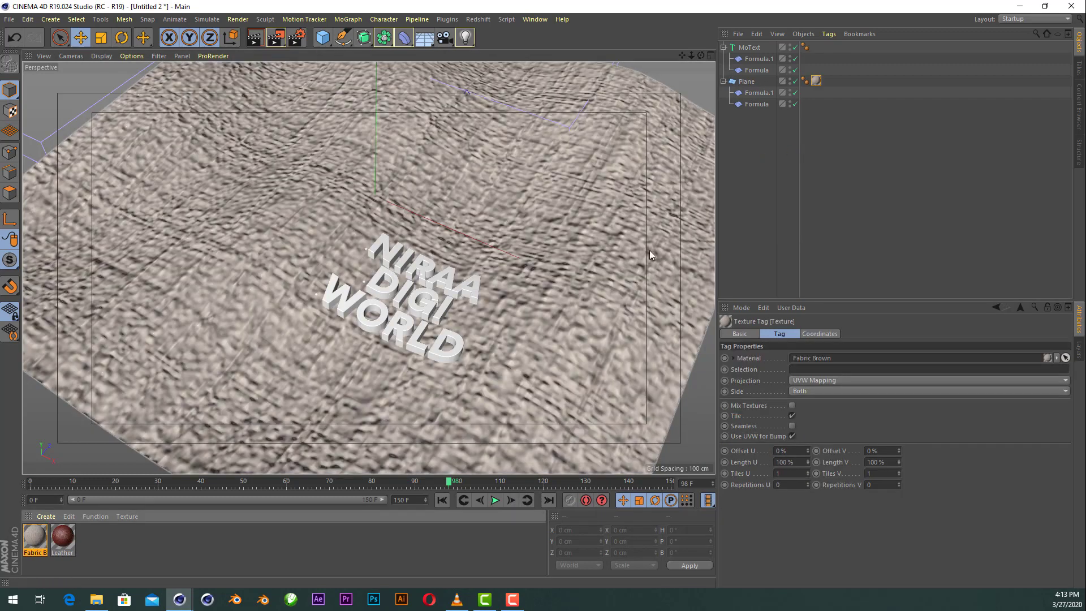
{"action": "left_click", "coordinate": [827, 378]}
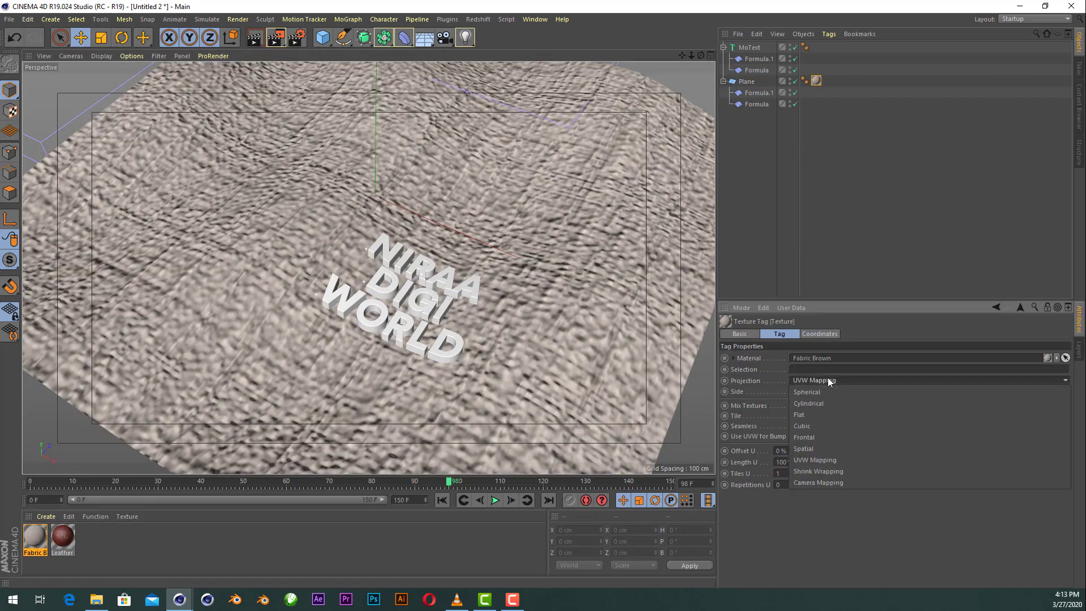
{"action": "left_click", "coordinate": [810, 423]}
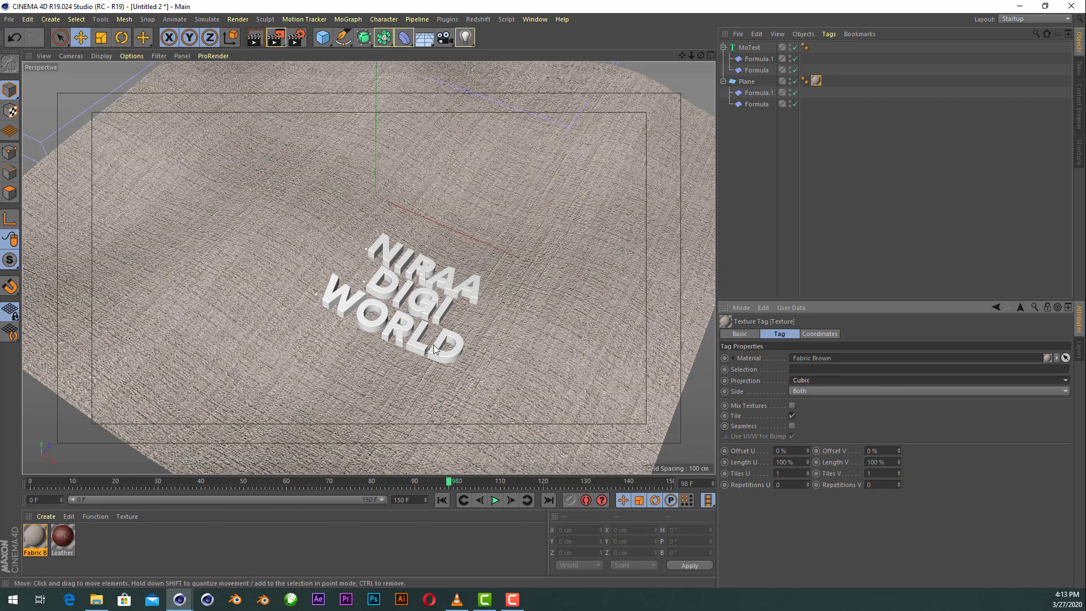
{"action": "scroll", "coordinate": [433, 344], "scroll_direction": "up", "scroll_amount": 3}
{"action": "scroll", "coordinate": [432, 345], "scroll_direction": "up", "scroll_amount": 2}
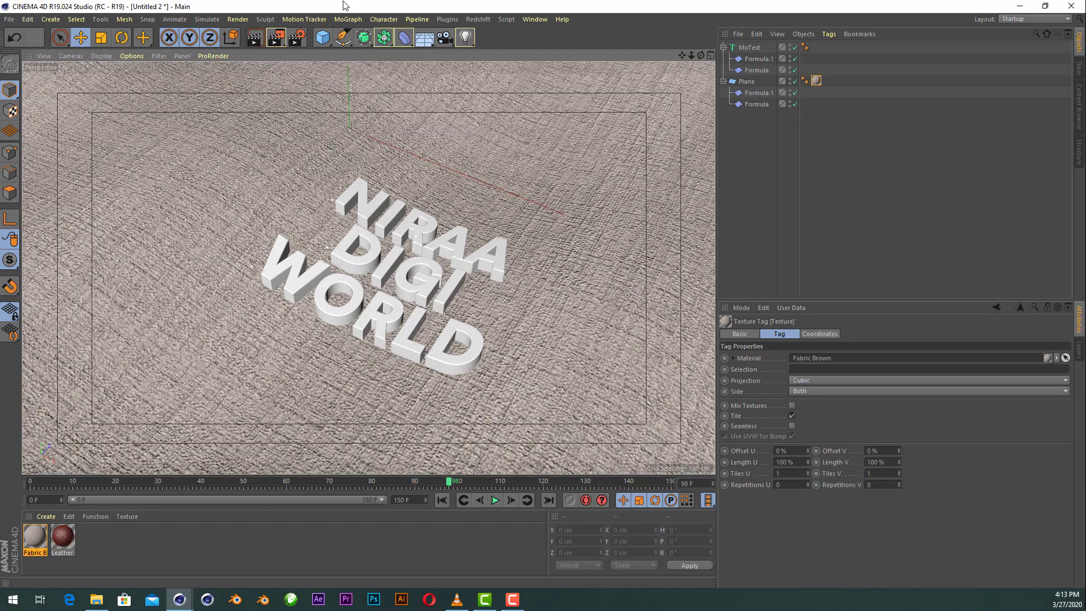
{"action": "left_click", "coordinate": [256, 41]}
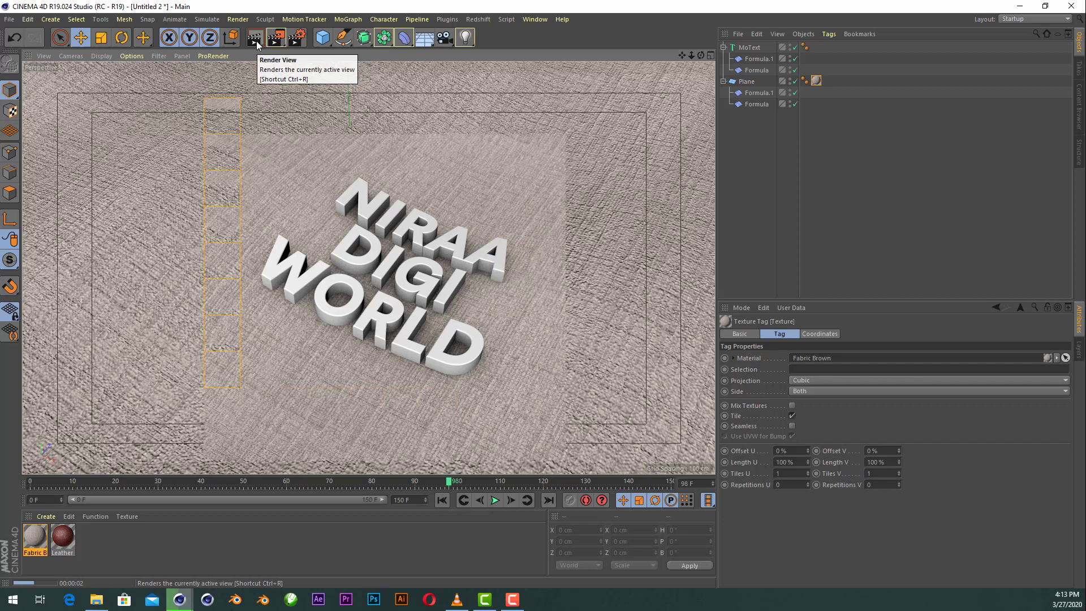
{"action": "left_click", "coordinate": [869, 198]}
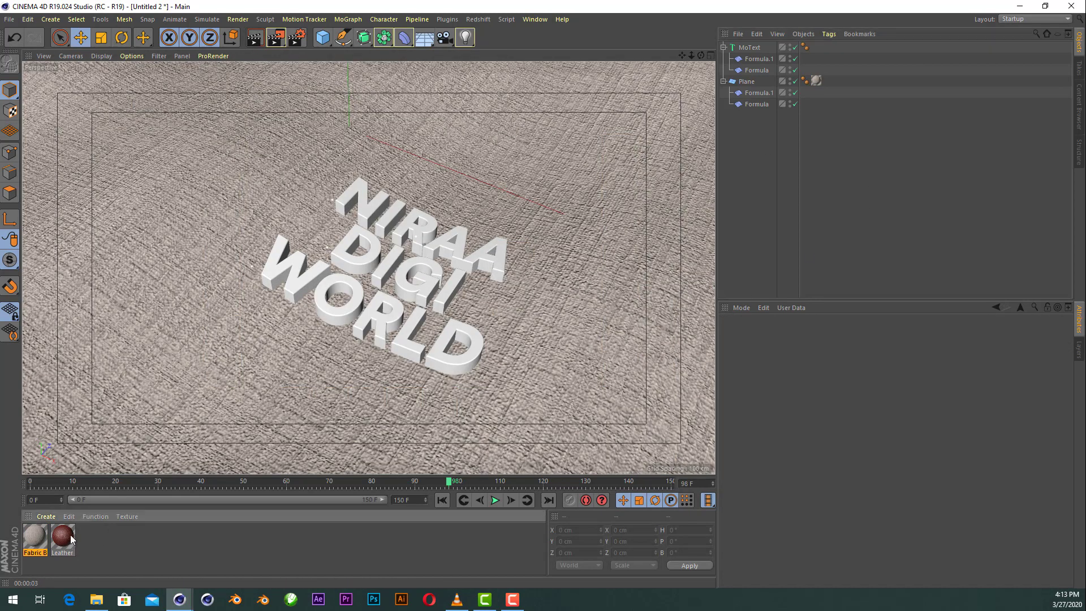
Put Leather Red on the NIRAA DIGI WORLD MoText and run a preview render
{"action": "left_click_drag", "start_coordinate": [70, 535], "coordinate": [759, 142]}
{"action": "left_click_drag", "start_coordinate": [762, 51], "coordinate": [504, 216]}
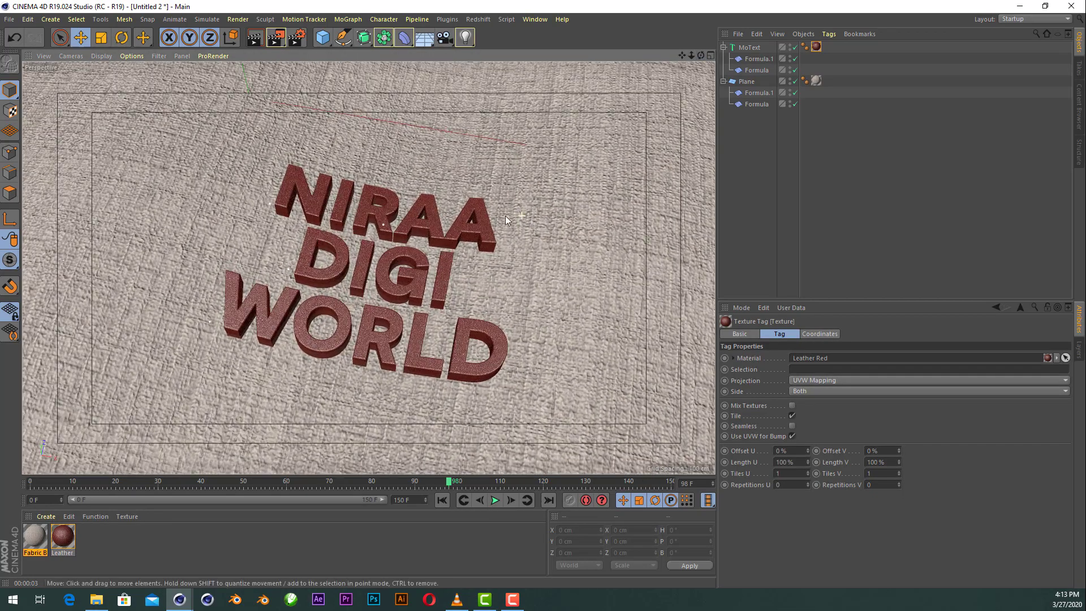
{"action": "left_click", "coordinate": [248, 41]}
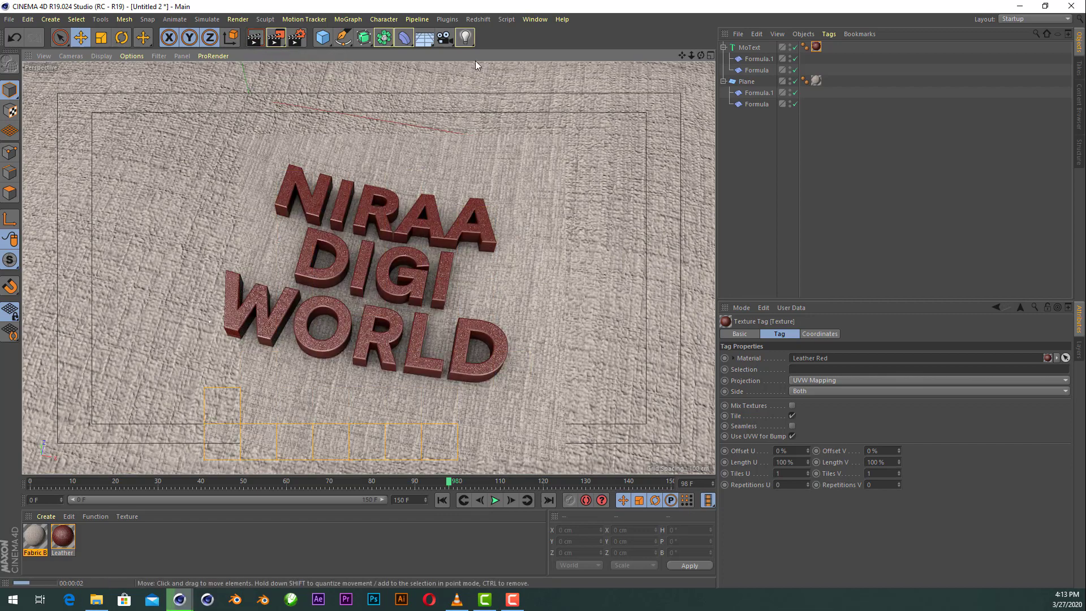
Add a light at about X 108 cm with Inverse Square (Physically Accurate) falloff
{"action": "left_click", "coordinate": [465, 38]}
{"action": "scroll", "coordinate": [365, 213], "scroll_direction": "down", "scroll_amount": 5}
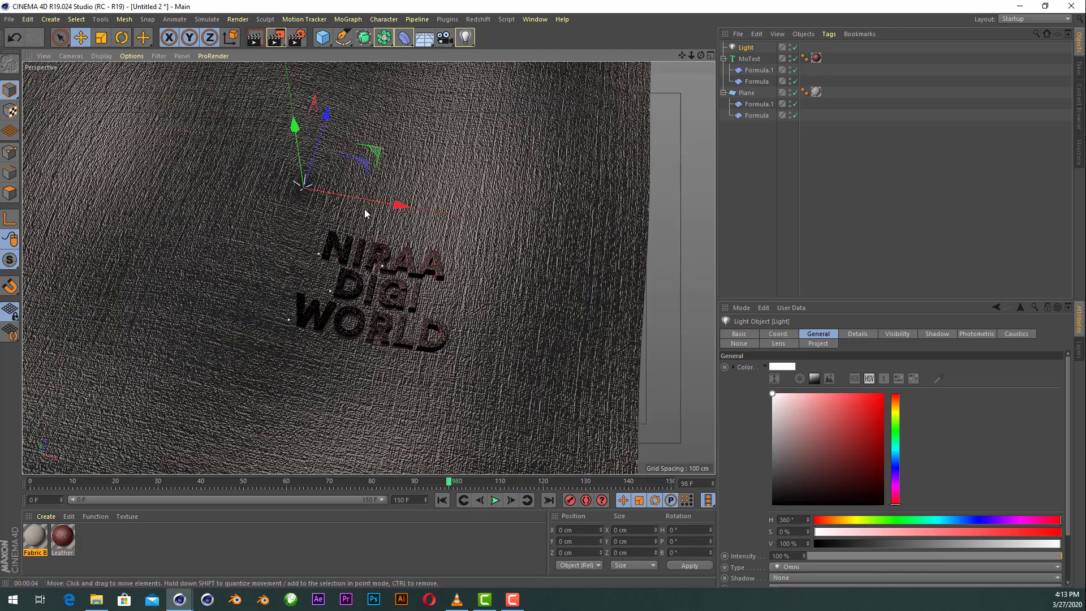
{"action": "left_click_drag", "start_coordinate": [365, 214], "coordinate": [436, 229]}
{"action": "left_click", "coordinate": [857, 334]}
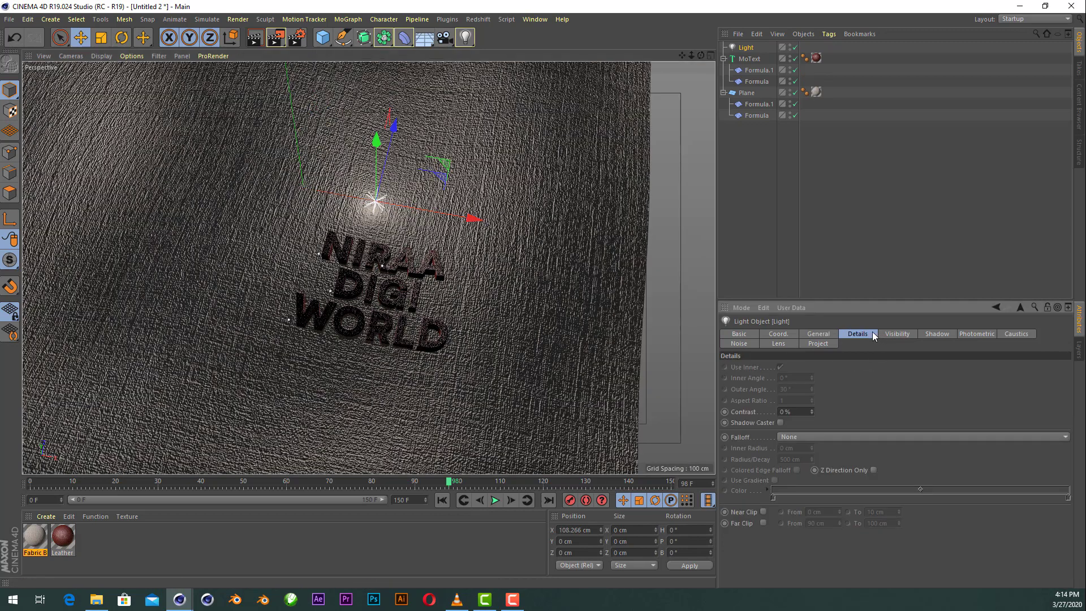
{"action": "left_click", "coordinate": [865, 436]}
{"action": "left_click", "coordinate": [861, 460]}
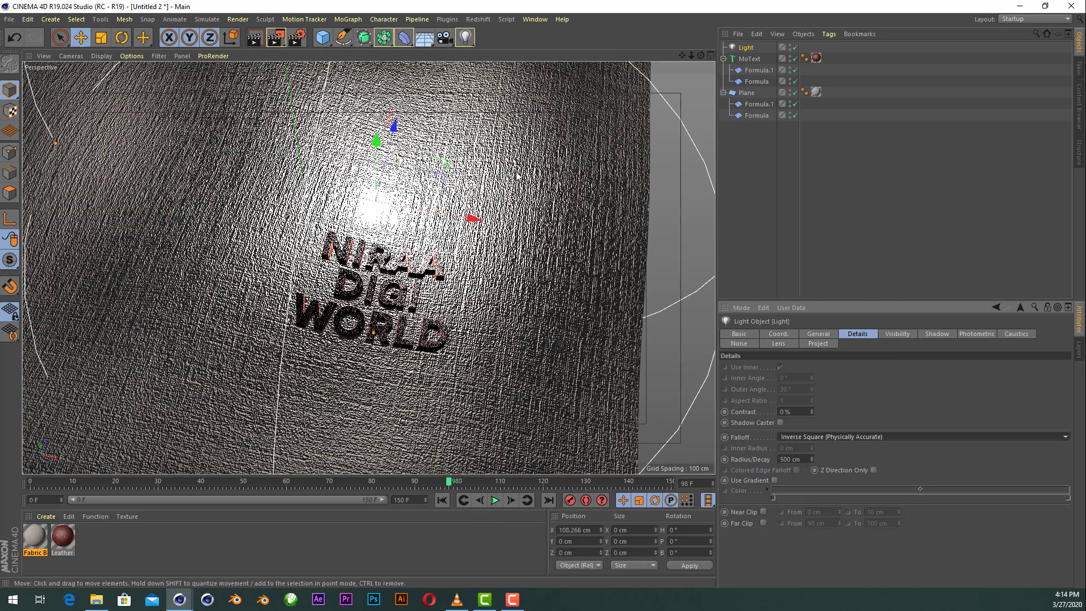
Raise the light above the text and shrink its falloff radius to about 245 cm
{"action": "left_click", "coordinate": [711, 56]}
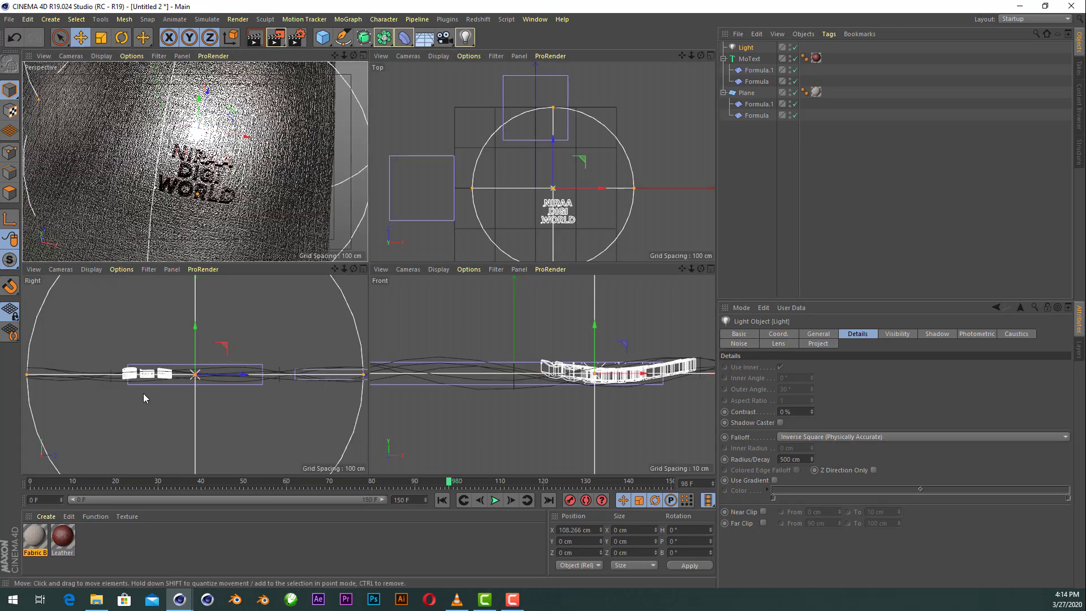
{"action": "left_click_drag", "start_coordinate": [196, 327], "coordinate": [202, 283]}
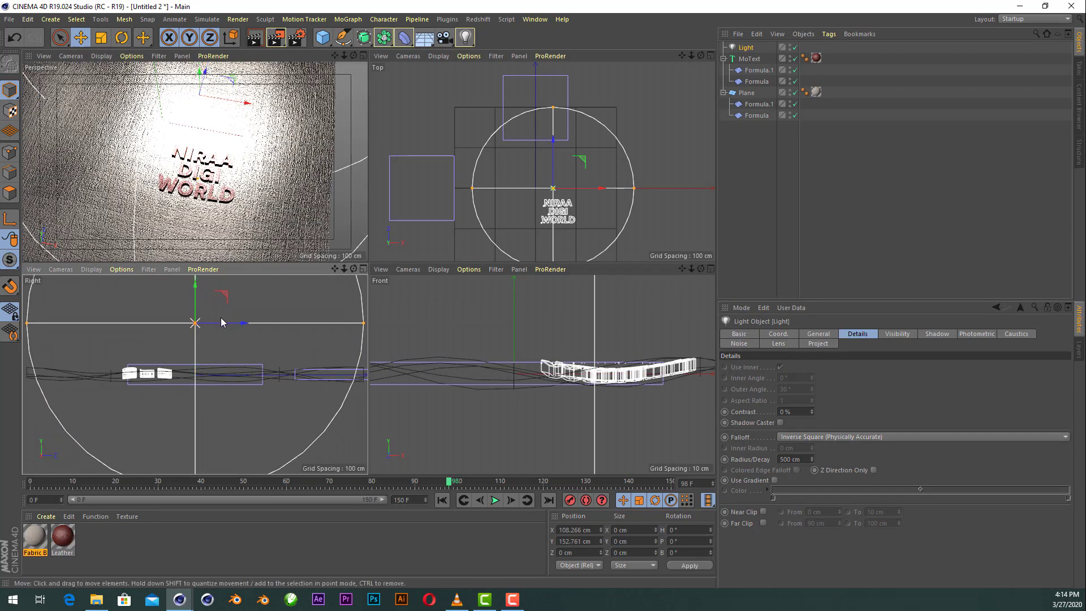
{"action": "left_click_drag", "start_coordinate": [222, 327], "coordinate": [216, 327]}
{"action": "left_click_drag", "start_coordinate": [358, 323], "coordinate": [273, 335]}
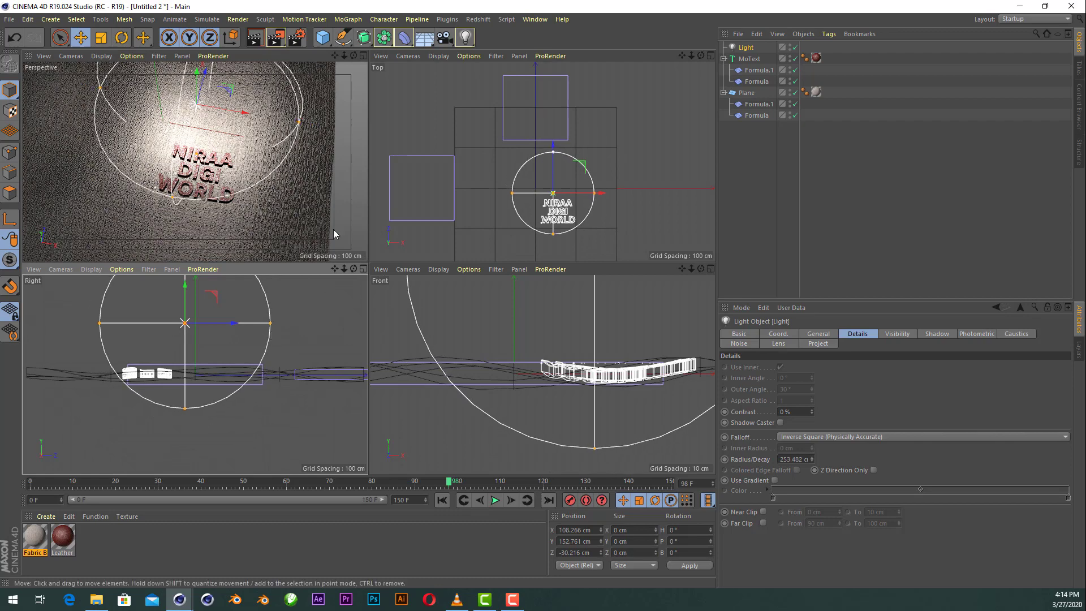
Maximize the Perspective view and preview-render the lit text
{"action": "left_click", "coordinate": [363, 56]}
{"action": "left_click", "coordinate": [254, 40]}
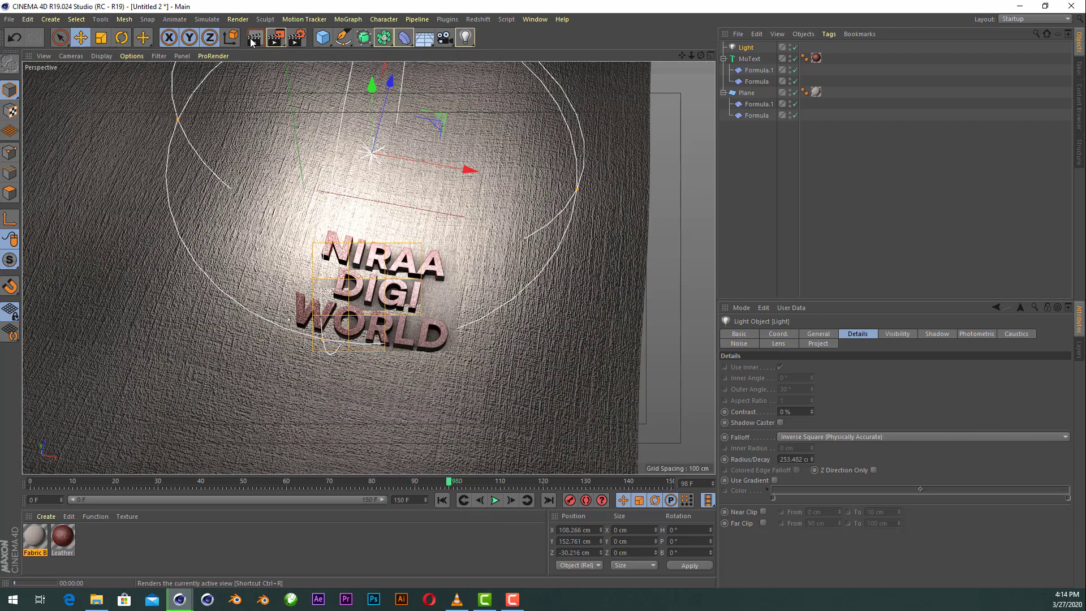
{"action": "left_click", "coordinate": [760, 161]}
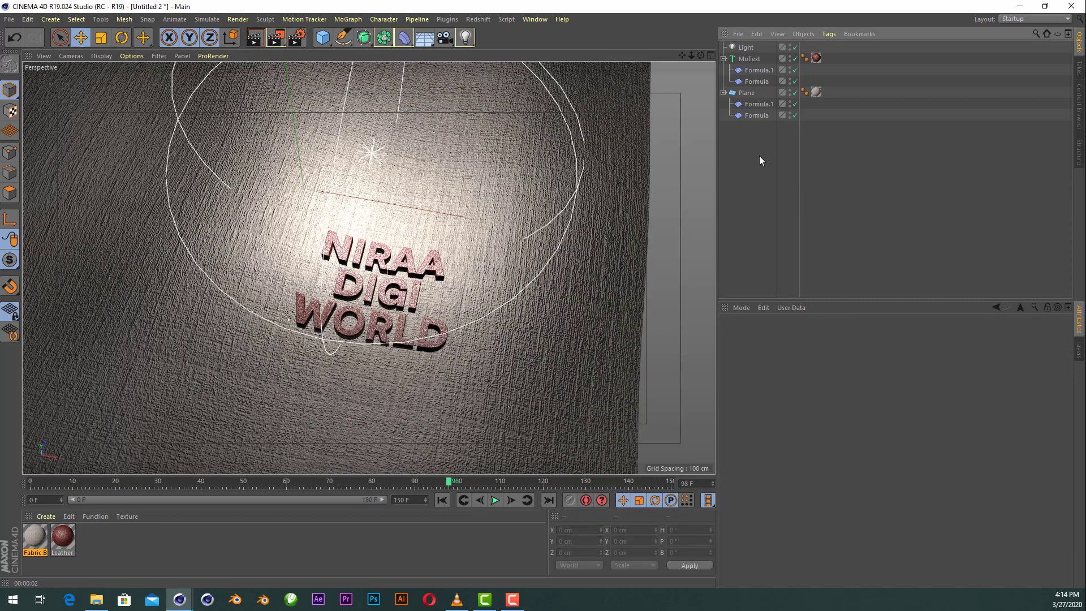
Add the MoText to the light's Exclude list and test-render
{"action": "left_click", "coordinate": [757, 58]}
{"action": "left_click", "coordinate": [750, 48]}
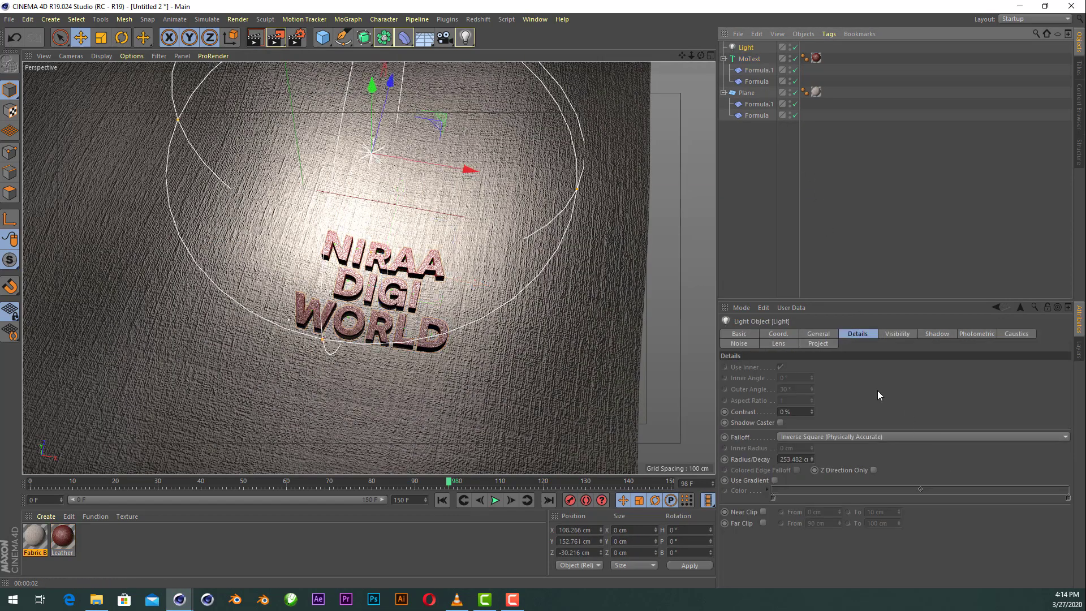
{"action": "left_click", "coordinate": [815, 344]}
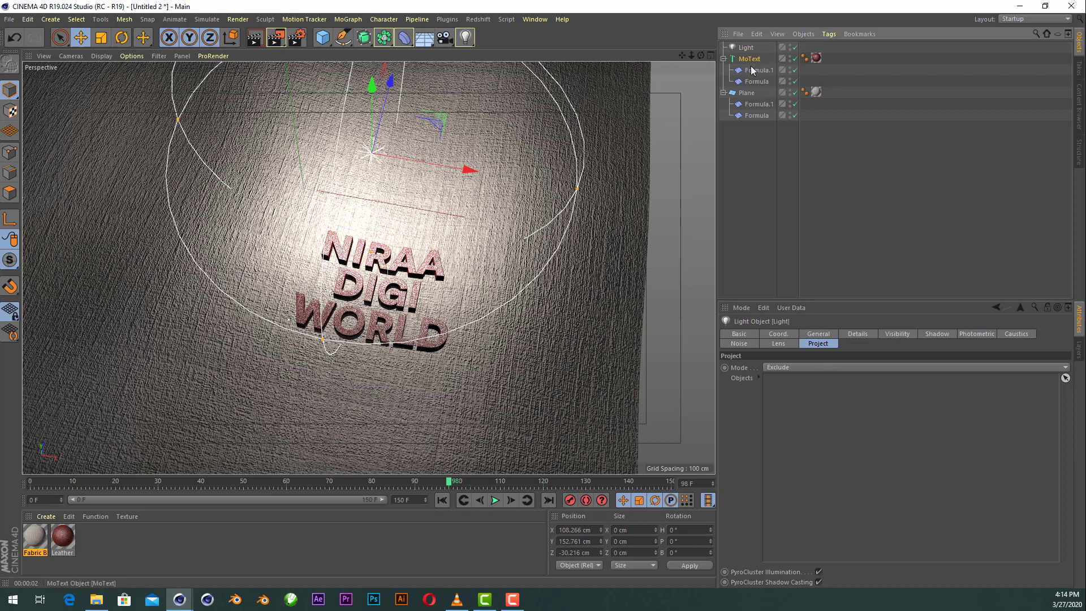
{"action": "left_click_drag", "start_coordinate": [752, 67], "coordinate": [824, 419]}
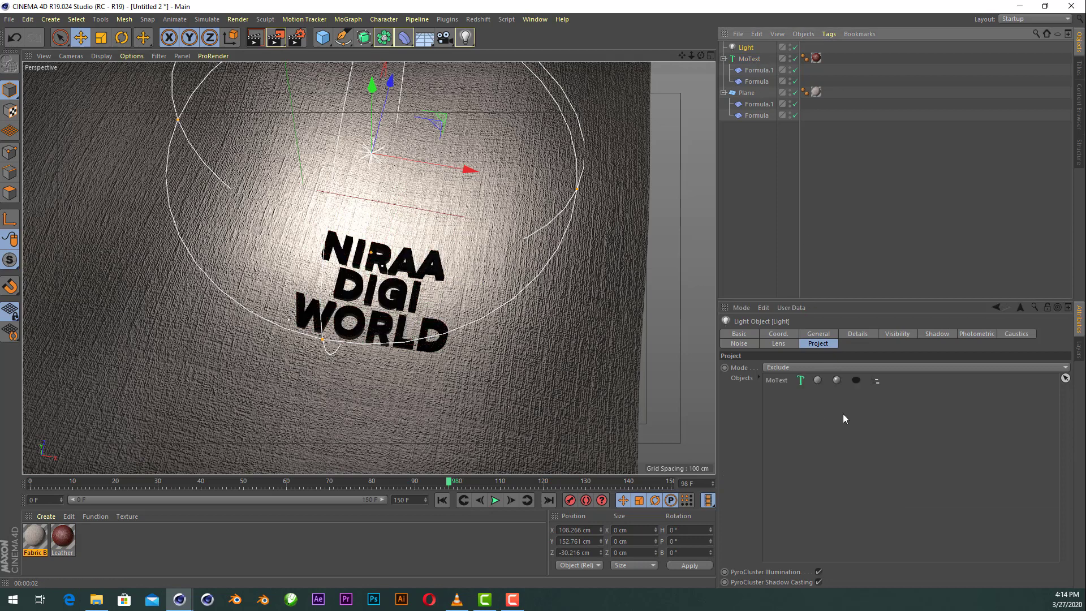
{"action": "left_click", "coordinate": [257, 41]}
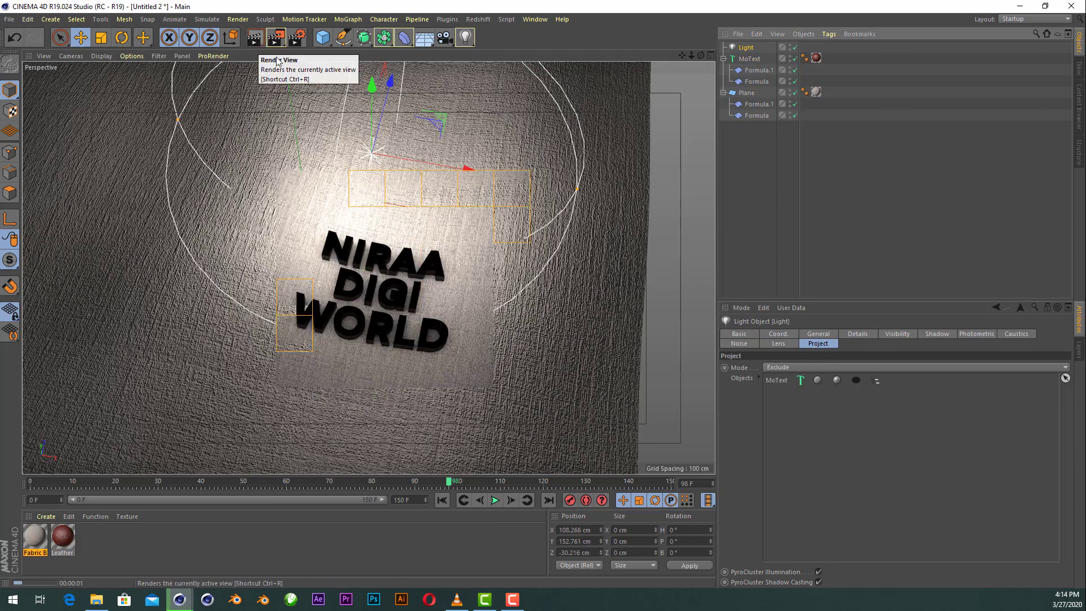
Replace MoText with the Plane in the exclusion list and re-render
{"action": "left_click", "coordinate": [779, 382]}
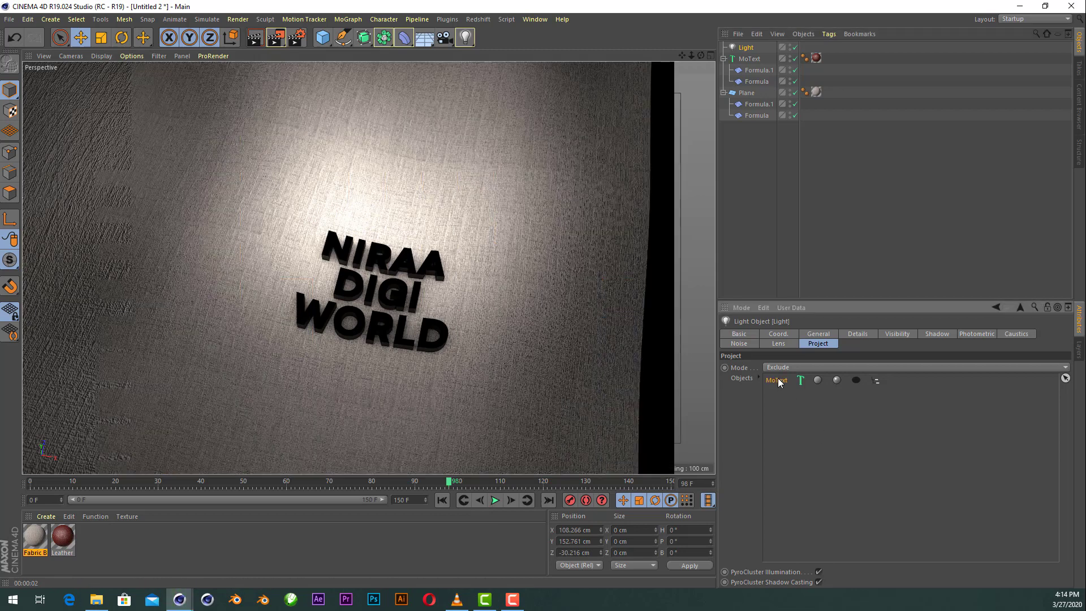
{"action": "left_click_drag", "start_coordinate": [746, 97], "coordinate": [817, 309]}
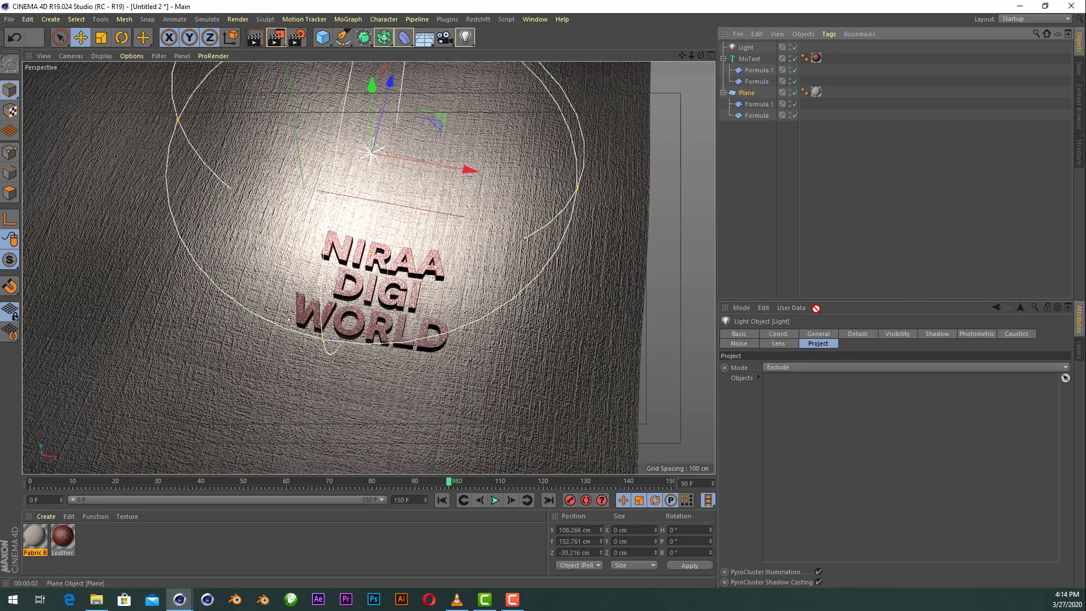
{"action": "left_click_drag", "start_coordinate": [832, 415], "coordinate": [829, 416]}
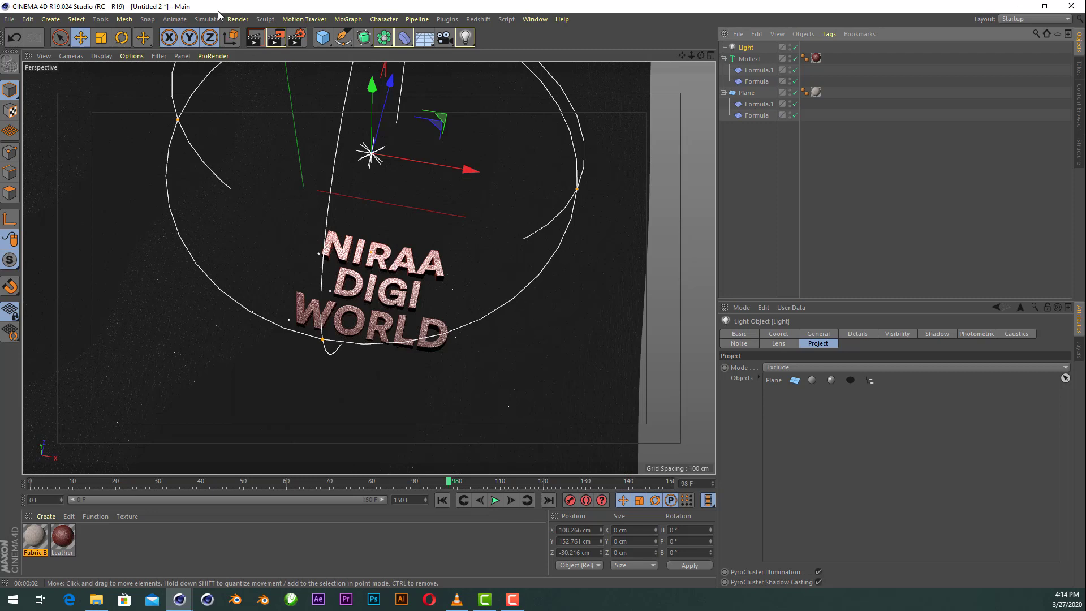
{"action": "left_click", "coordinate": [251, 42]}
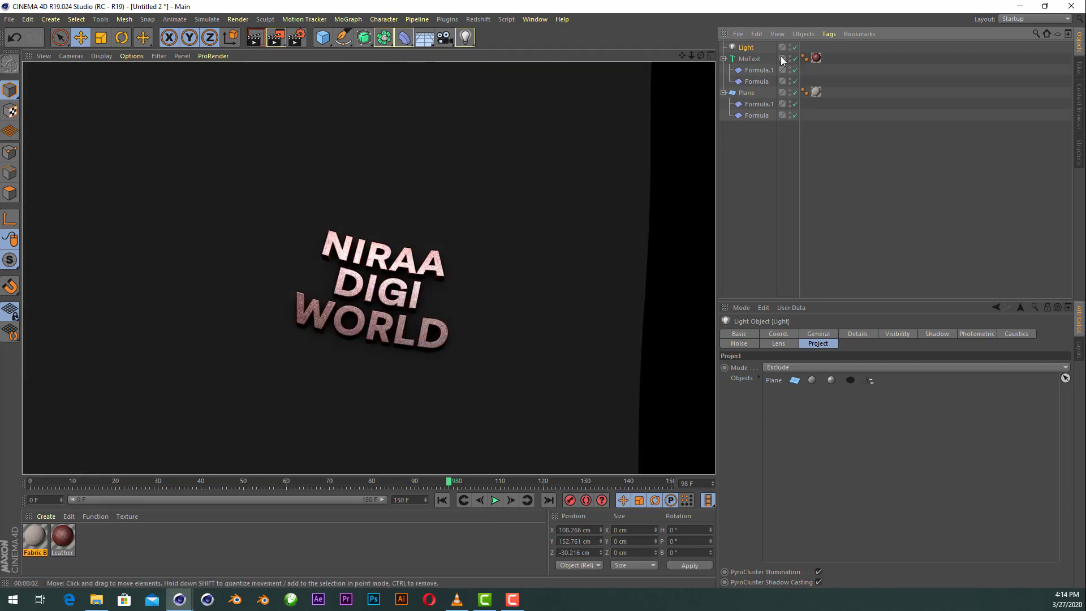
{"action": "left_click", "coordinate": [748, 50]}
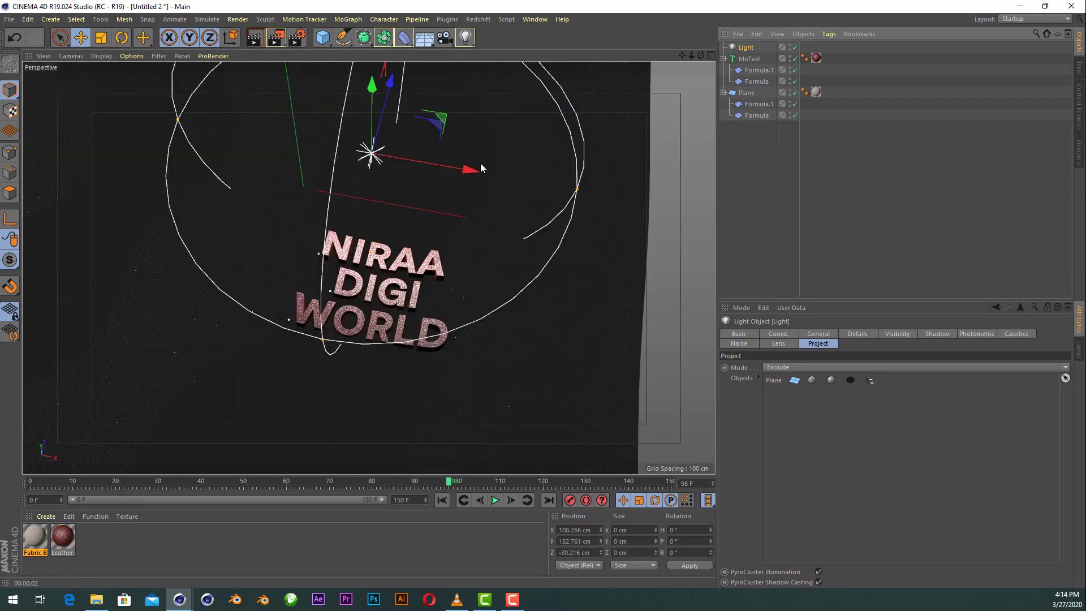
Add a second light, Light.1, with Inverse Square (Physically Accurate) falloff
{"action": "left_click", "coordinate": [466, 42]}
{"action": "left_click_drag", "start_coordinate": [477, 411], "coordinate": [495, 359], "text": "alt"}
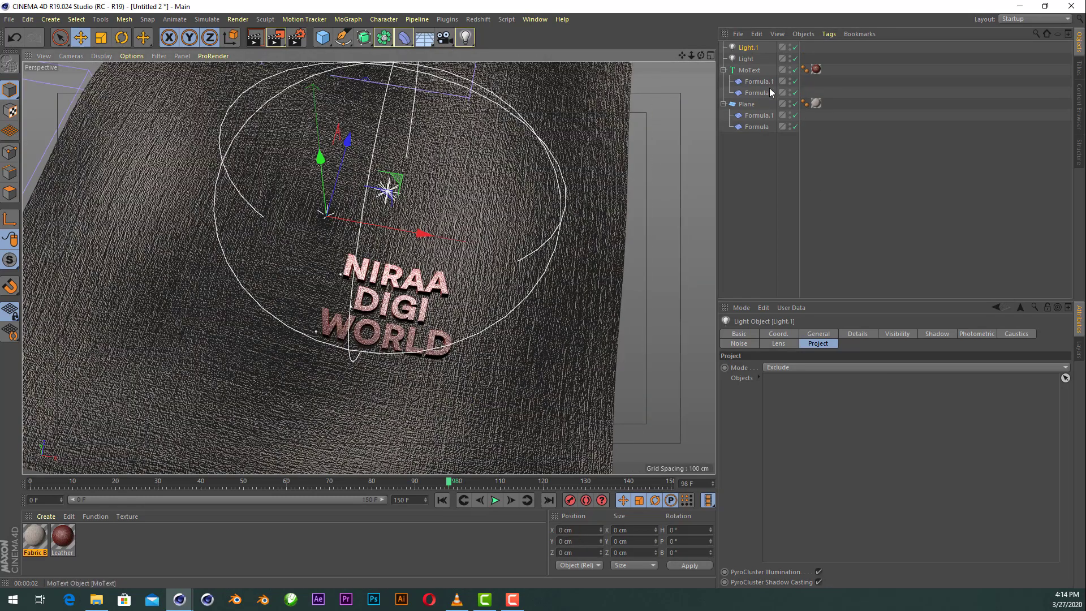
{"action": "left_click", "coordinate": [855, 334]}
{"action": "left_click", "coordinate": [837, 438]}
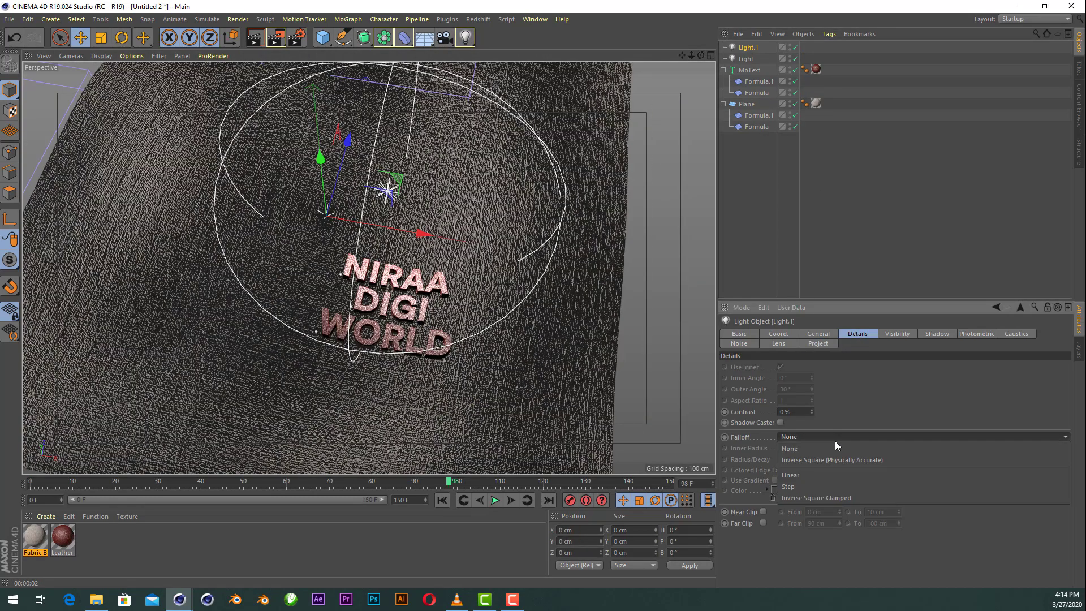
{"action": "left_click", "coordinate": [829, 459]}
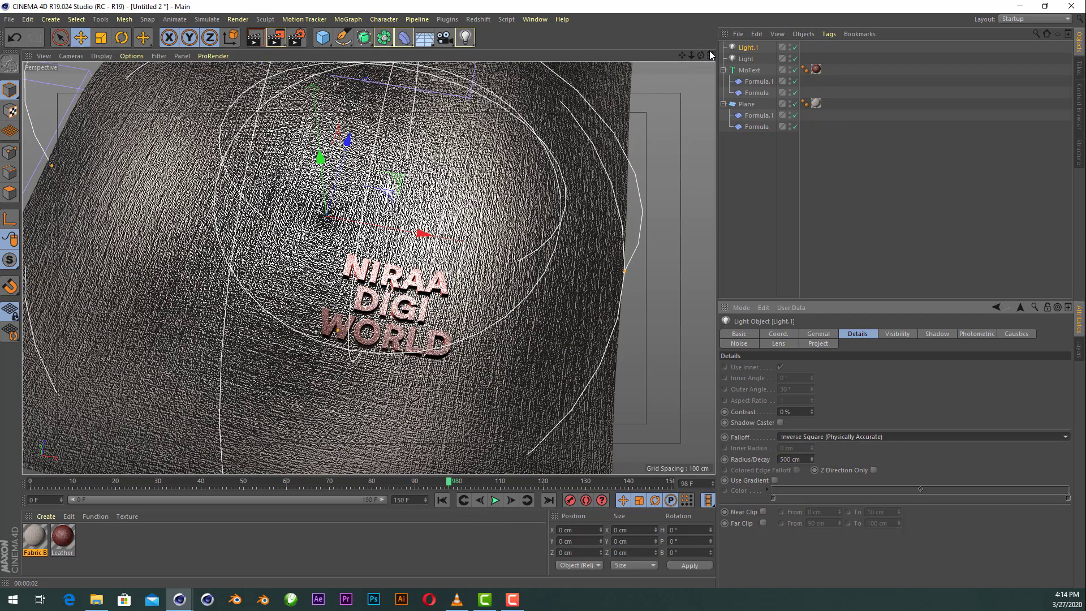
Raise Light.1 above the text and set its falloff radius to about 322 cm
{"action": "middle_click", "coordinate": [596, 320]}
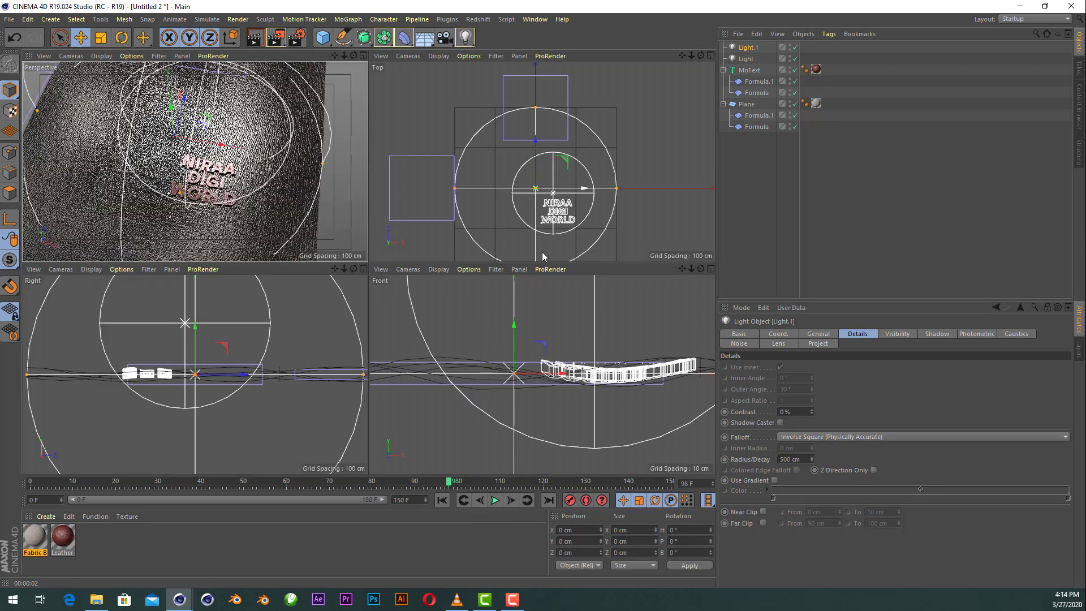
{"action": "left_click_drag", "start_coordinate": [514, 331], "coordinate": [514, 275]}
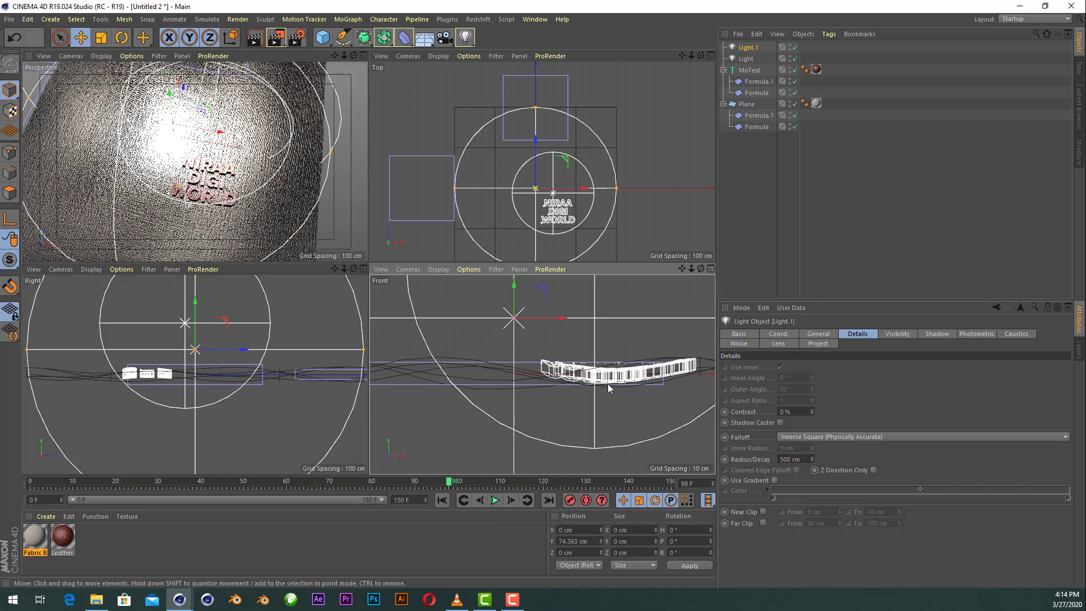
{"action": "mouse_move", "coordinate": [617, 188]}
{"action": "left_mouse_down"}
{"action": "mouse_move", "coordinate": [524, 172]}
{"action": "mouse_move", "coordinate": [516, 118]}
{"action": "left_mouse_up"}
{"action": "left_click_drag", "start_coordinate": [255, 332], "coordinate": [255, 290]}
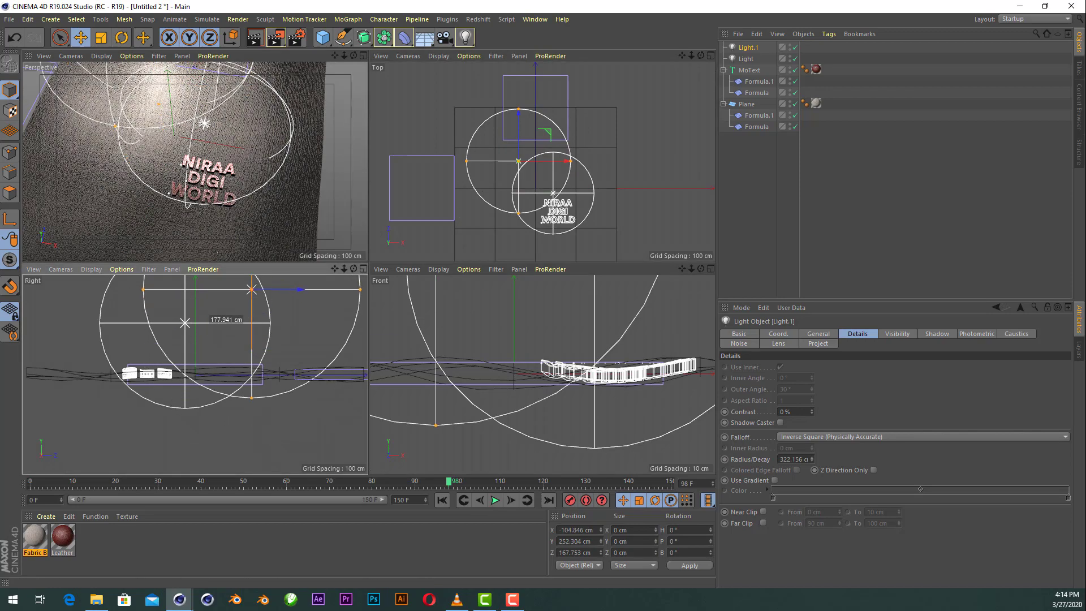
{"action": "left_click", "coordinate": [363, 55]}
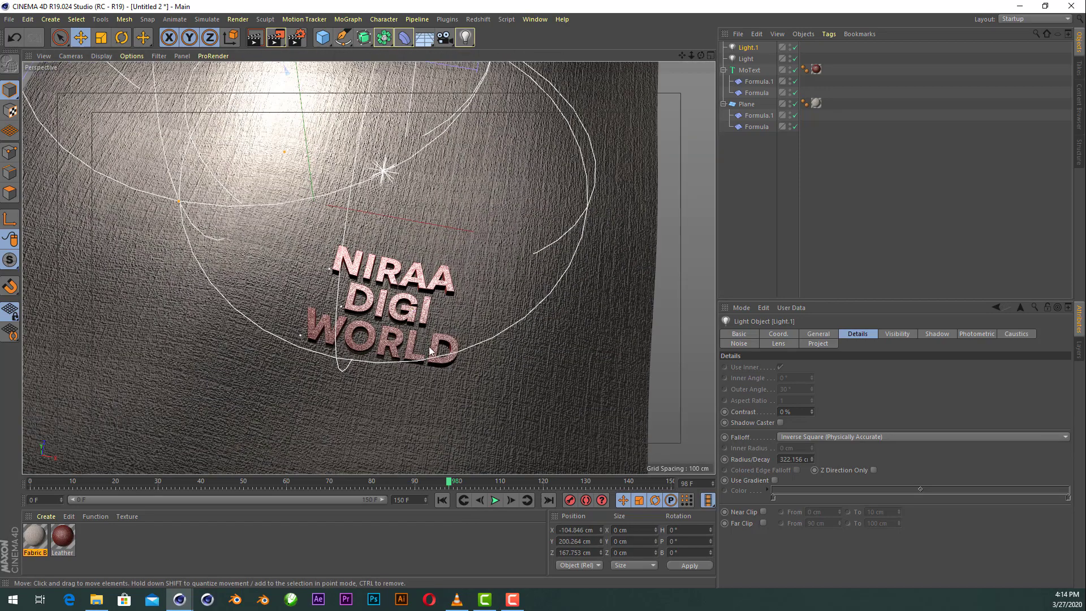
{"action": "scroll", "coordinate": [430, 351], "scroll_direction": "up", "scroll_amount": 3}
Add a target camera, look through it, and move its target near the text
{"action": "left_click_drag", "start_coordinate": [440, 40], "coordinate": [521, 76]}
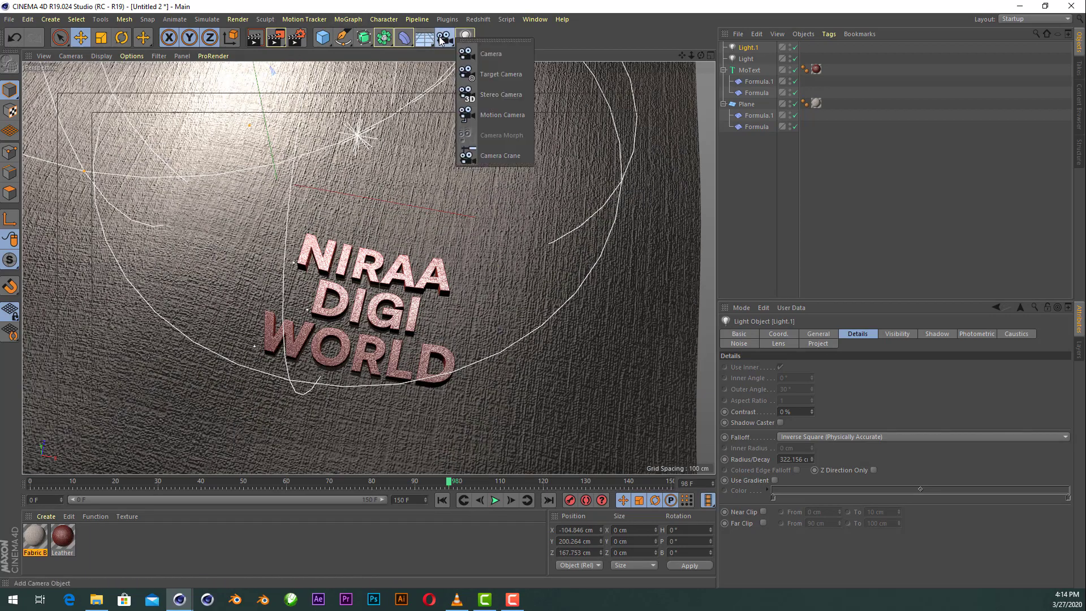
{"action": "left_click", "coordinate": [807, 47]}
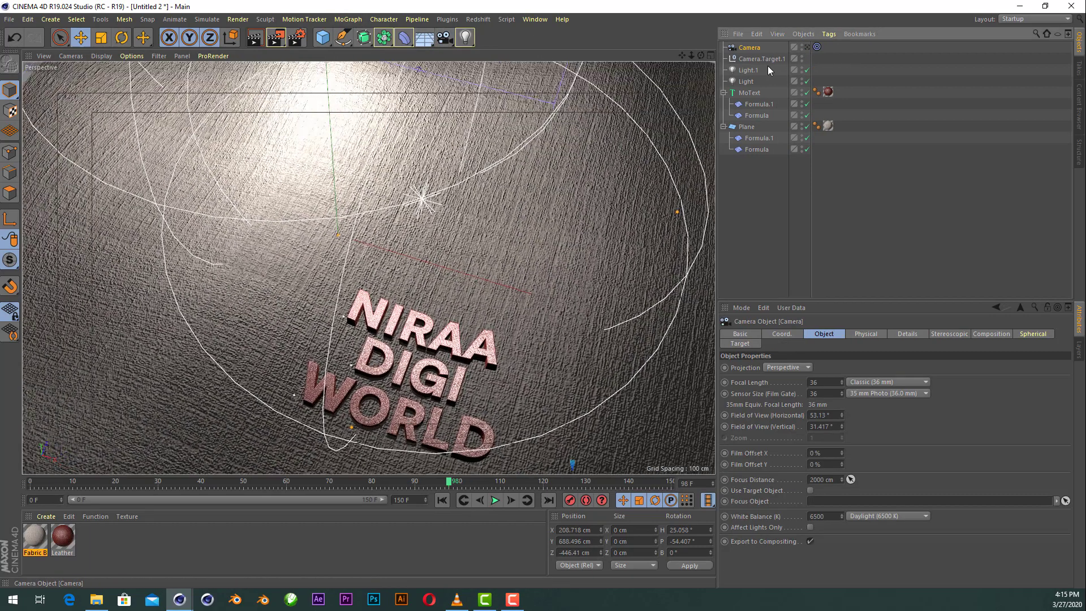
{"action": "left_click", "coordinate": [764, 60]}
{"action": "left_click_drag", "start_coordinate": [443, 307], "coordinate": [529, 337]}
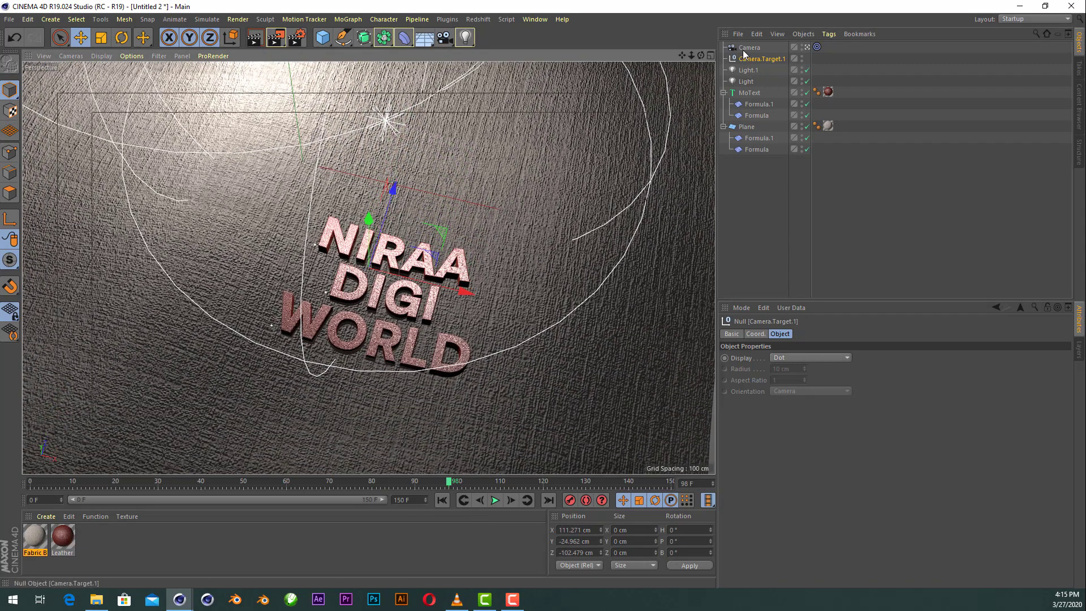
{"action": "left_click", "coordinate": [750, 47]}
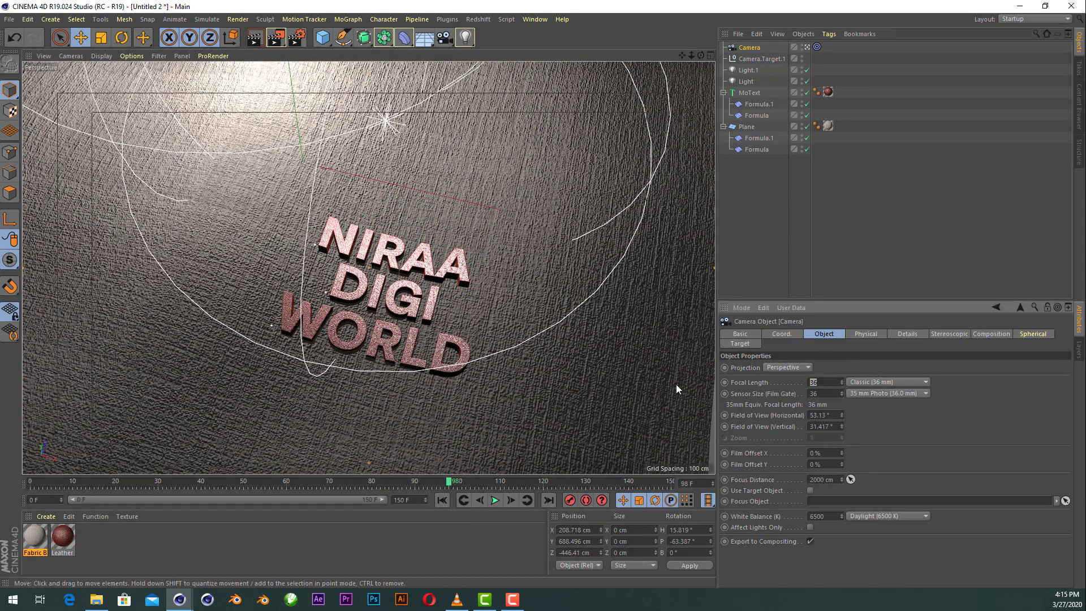
{"action": "left_click", "coordinate": [856, 292]}
Reframe the camera view by orbiting and shifting the target, then render a preview
{"action": "scroll", "coordinate": [387, 292], "scroll_direction": "up", "scroll_amount": 3}
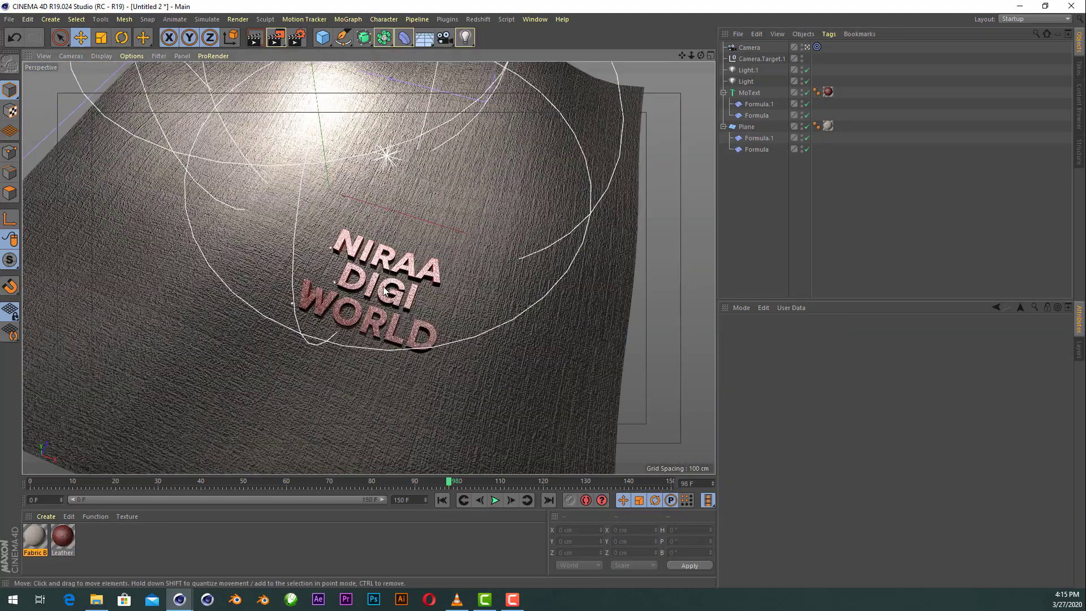
{"action": "scroll", "coordinate": [386, 292], "scroll_direction": "up", "scroll_amount": 4}
{"action": "left_click_drag", "start_coordinate": [701, 55], "coordinate": [651, 70]}
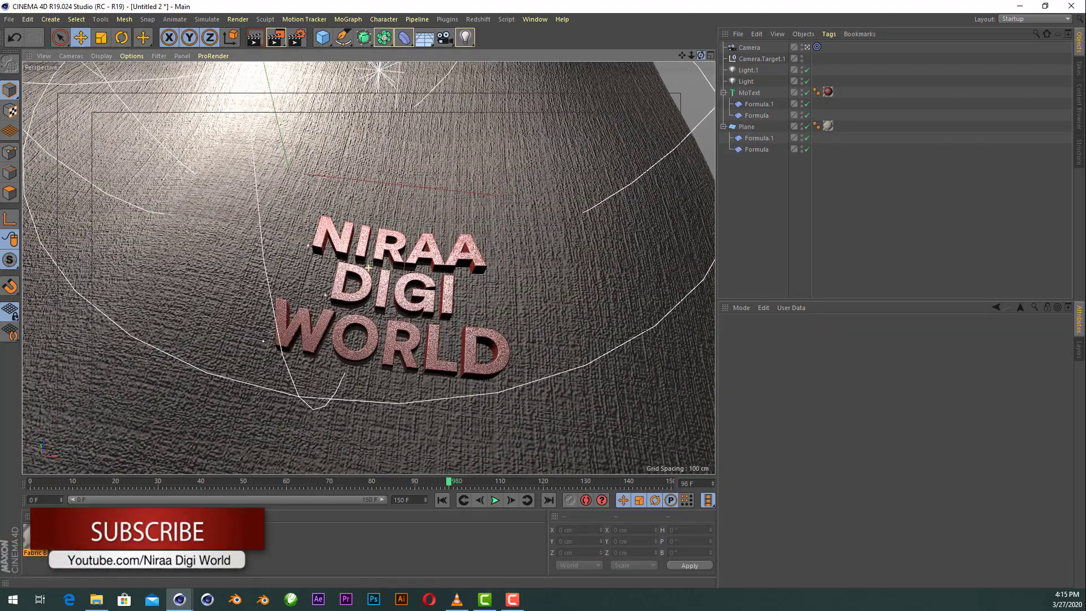
{"action": "left_click", "coordinate": [758, 59]}
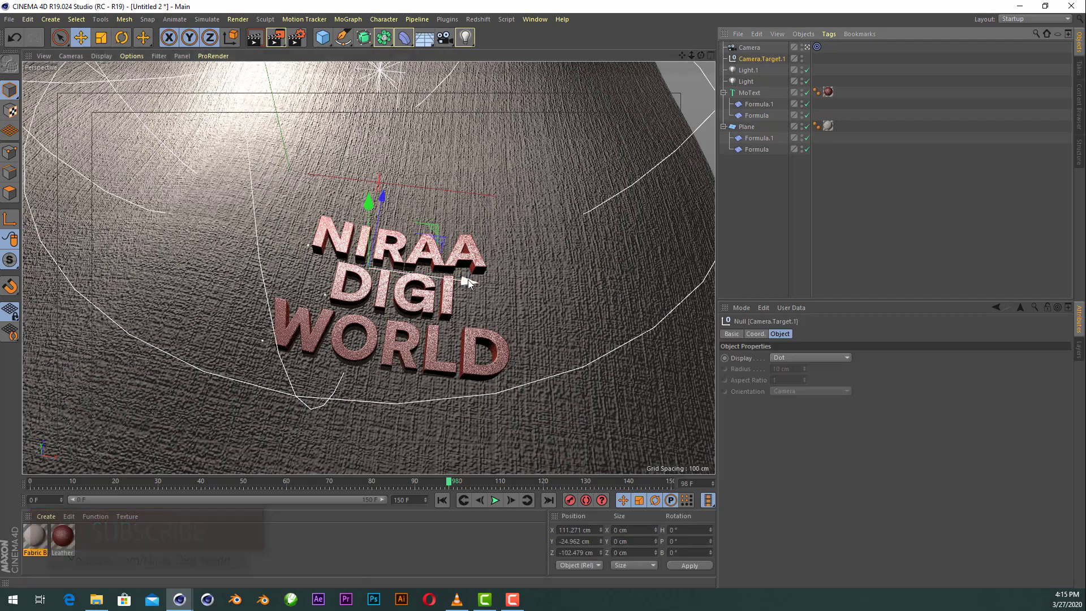
{"action": "left_click_drag", "start_coordinate": [468, 279], "coordinate": [452, 273]}
{"action": "left_click_drag", "start_coordinate": [388, 213], "coordinate": [381, 212]}
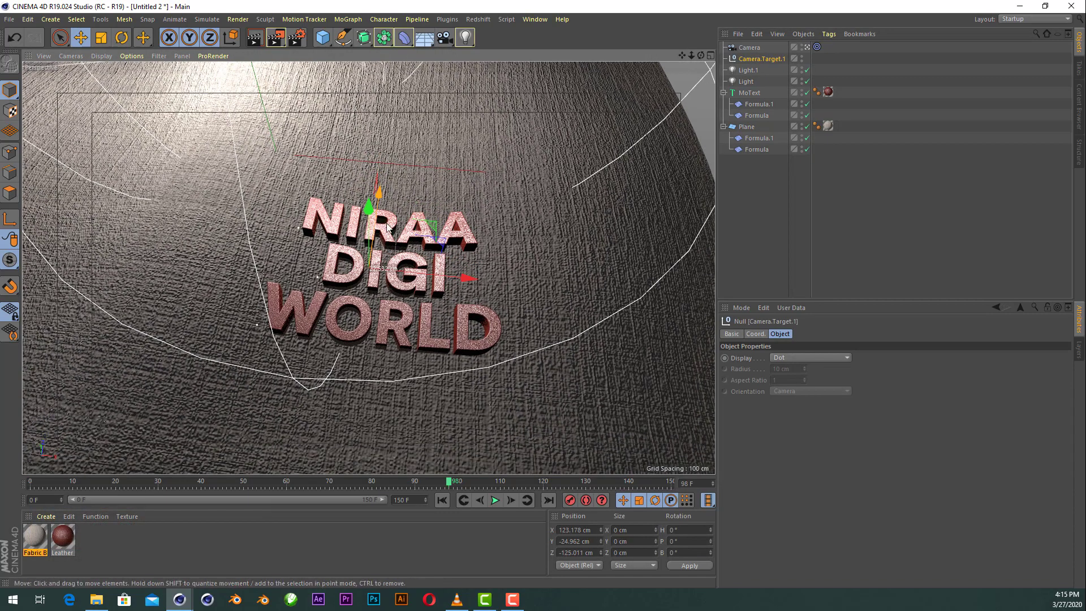
{"action": "left_click_drag", "start_coordinate": [497, 277], "coordinate": [681, 135]}
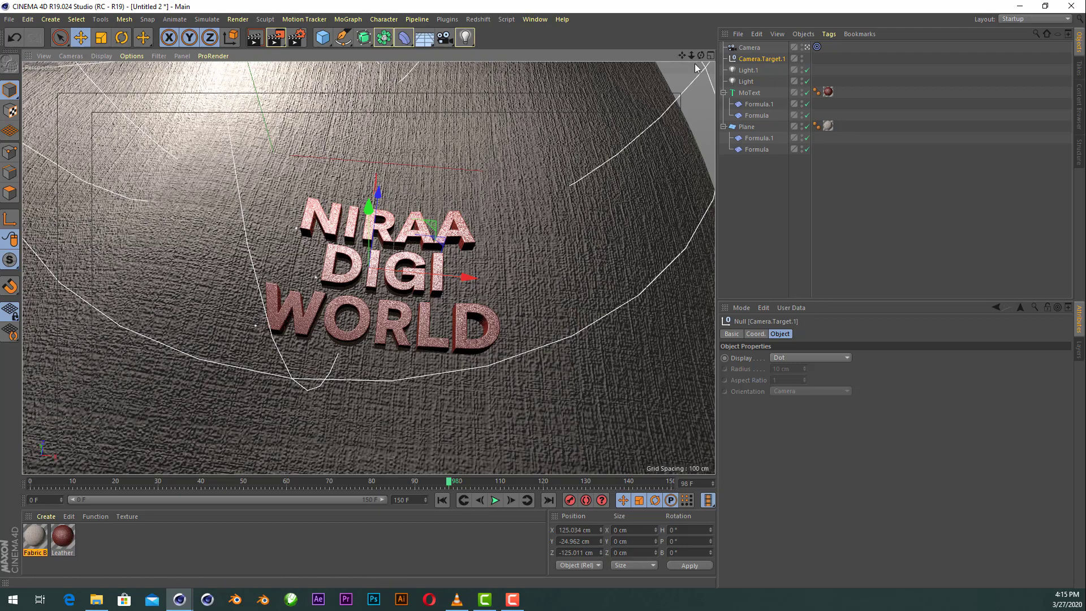
{"action": "left_click_drag", "start_coordinate": [701, 60], "coordinate": [689, 98]}
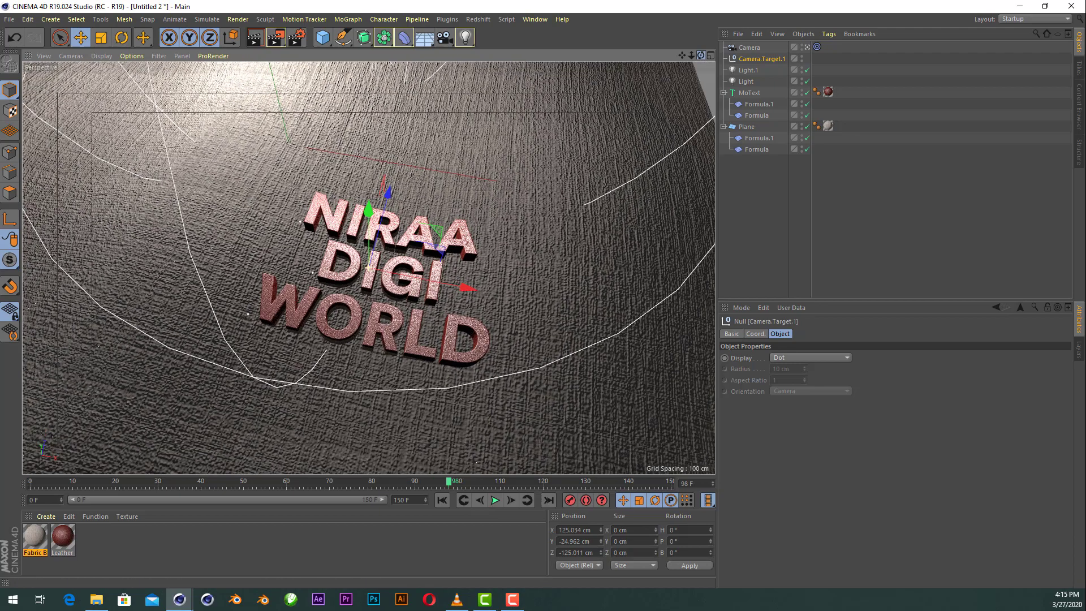
{"action": "left_click", "coordinate": [254, 37]}
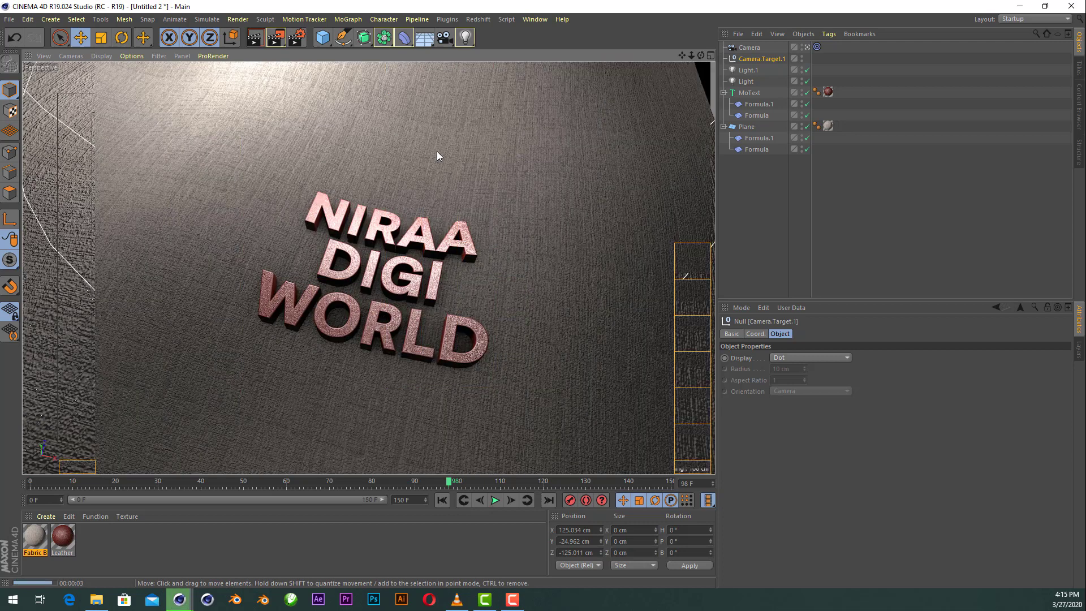
Give Light.1 Shadow Maps (Soft) shadows and render a preview
{"action": "left_click", "coordinate": [749, 71]}
{"action": "left_click", "coordinate": [817, 335]}
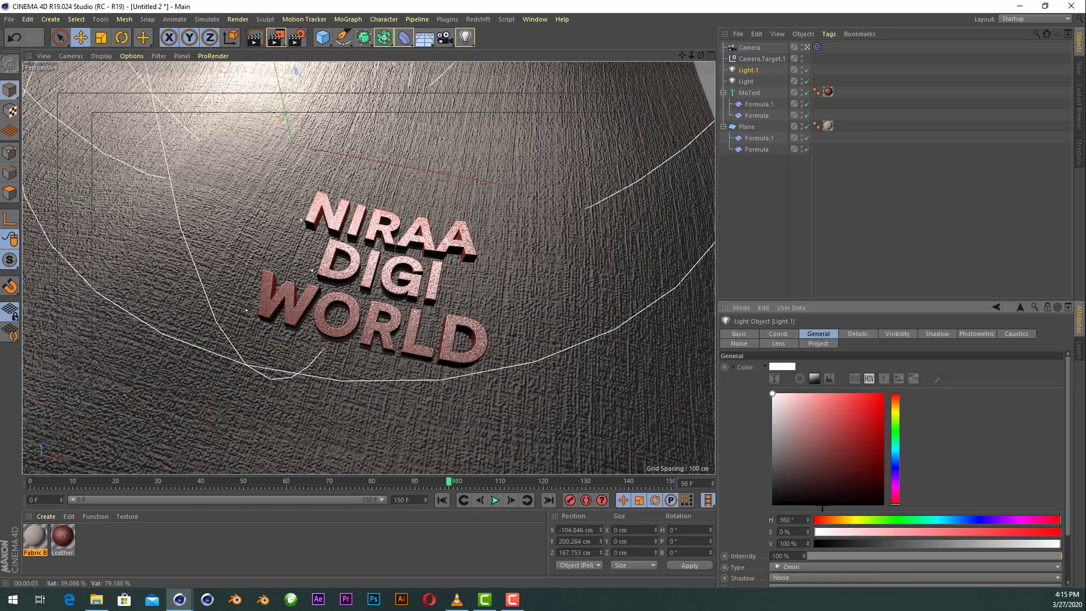
{"action": "left_click", "coordinate": [793, 575]}
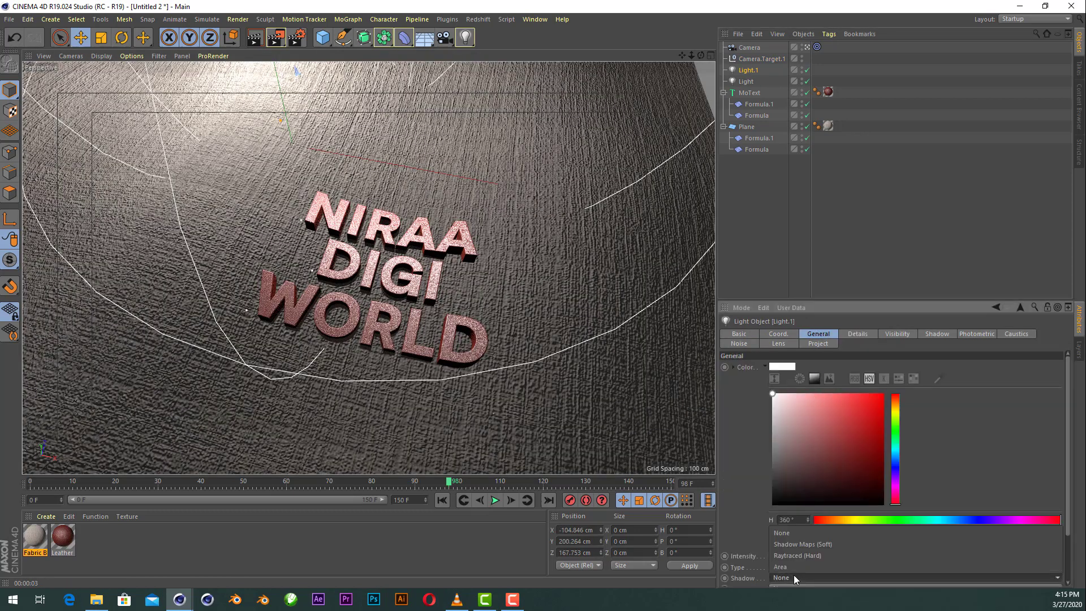
{"action": "left_click", "coordinate": [805, 545]}
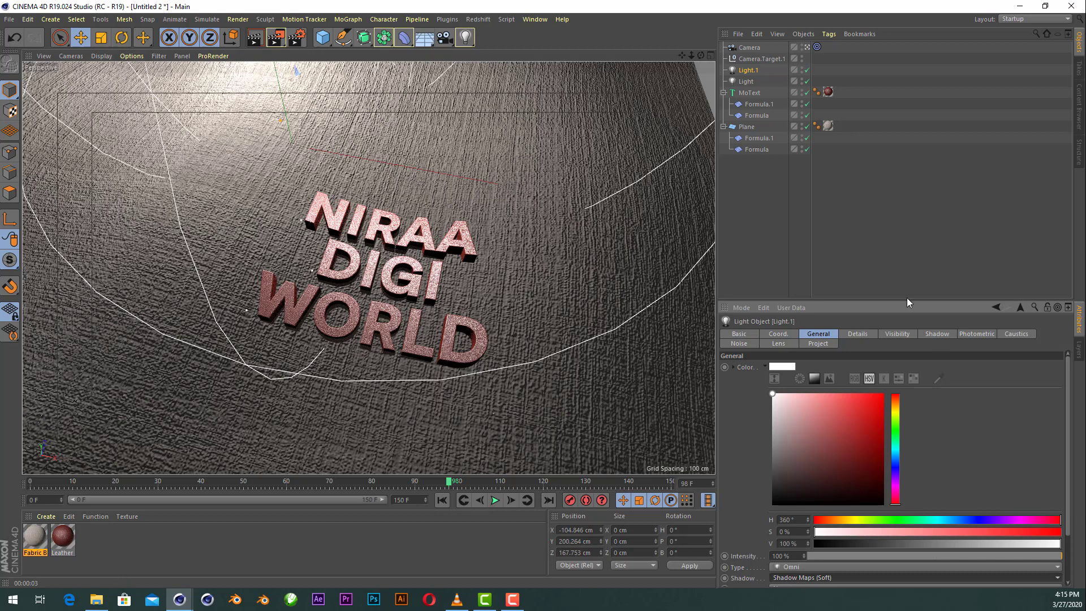
{"action": "left_click_drag", "start_coordinate": [846, 300], "coordinate": [846, 225]}
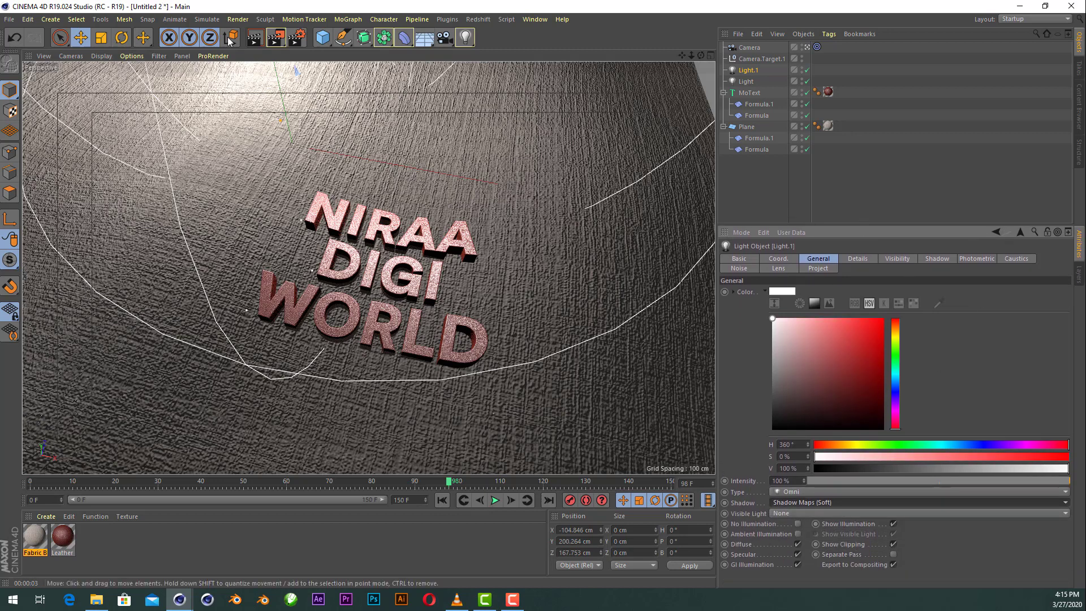
{"action": "left_click", "coordinate": [255, 38]}
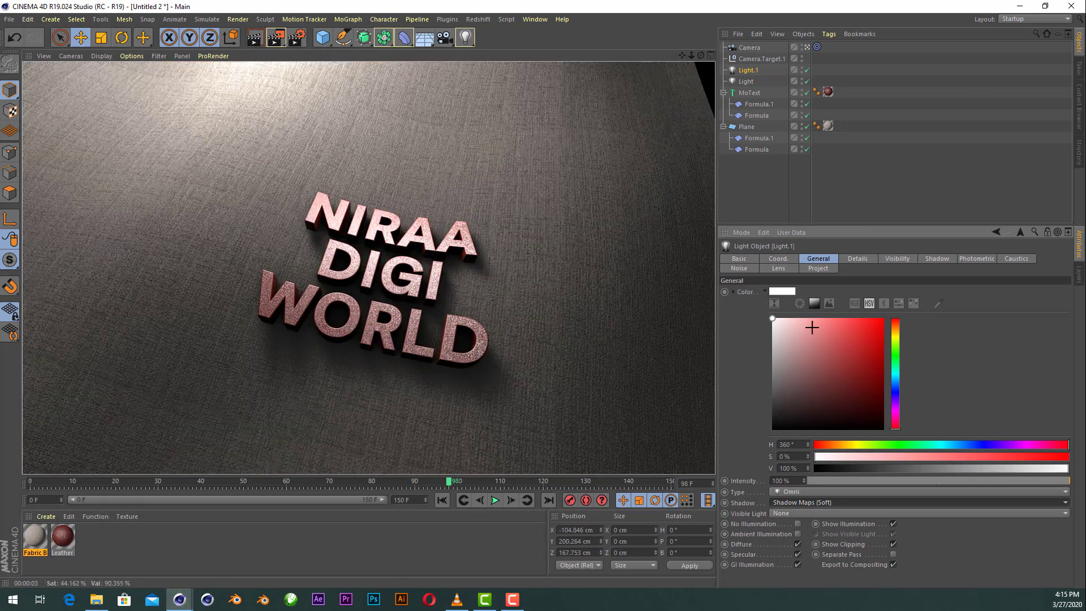
Tint Light.1 pale pink, lower it toward the text, and duplicate it
{"action": "mouse_move", "coordinate": [794, 329]}
{"action": "left_mouse_down"}
{"action": "mouse_move", "coordinate": [802, 324]}
{"action": "mouse_move", "coordinate": [786, 321]}
{"action": "left_mouse_up"}
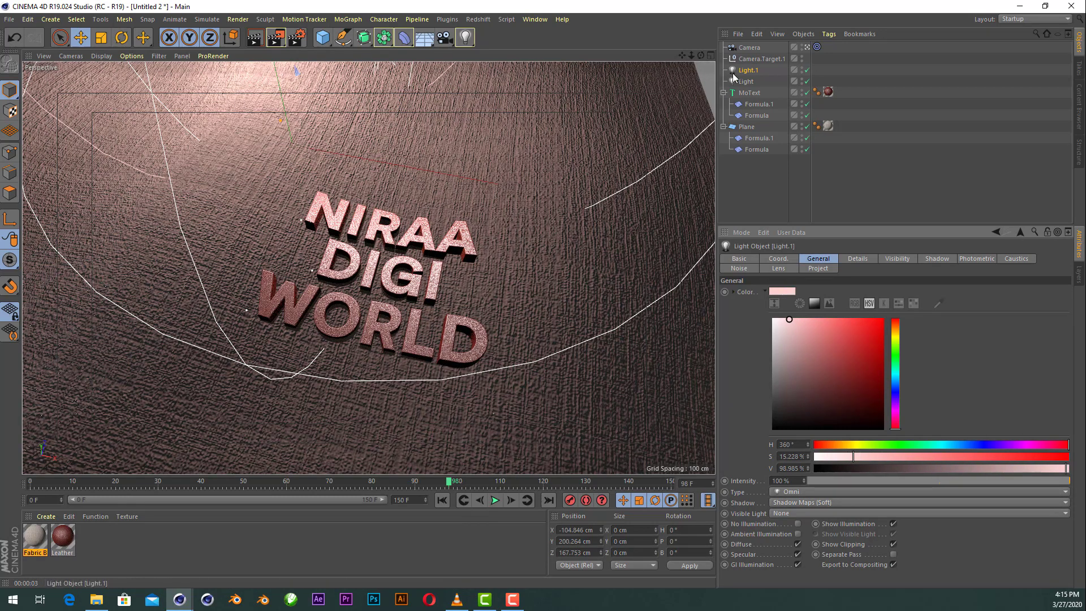
{"action": "left_click", "coordinate": [710, 56]}
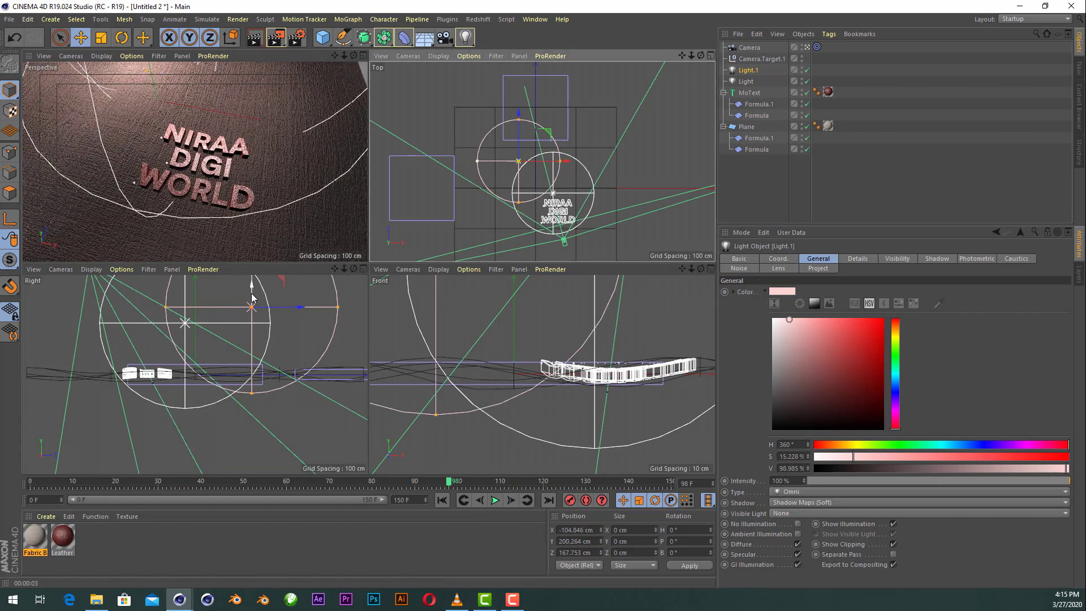
{"action": "mouse_move", "coordinate": [251, 290]}
{"action": "left_mouse_down"}
{"action": "mouse_move", "coordinate": [255, 328]}
{"action": "mouse_move", "coordinate": [264, 318]}
{"action": "mouse_move", "coordinate": [230, 283]}
{"action": "mouse_move", "coordinate": [230, 297]}
{"action": "left_mouse_up"}
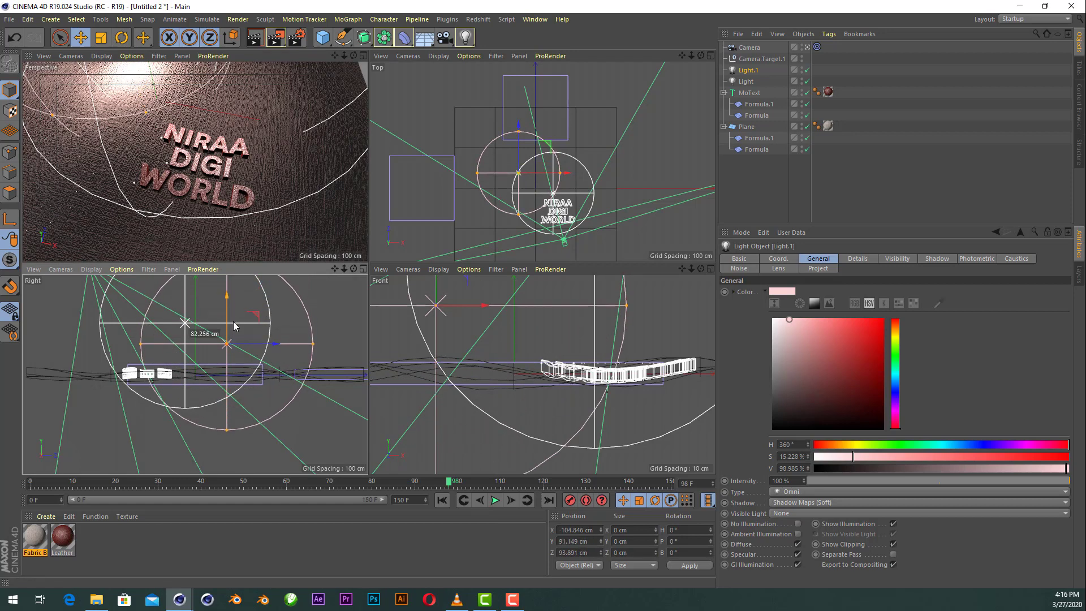
{"action": "left_click", "coordinate": [363, 55]}
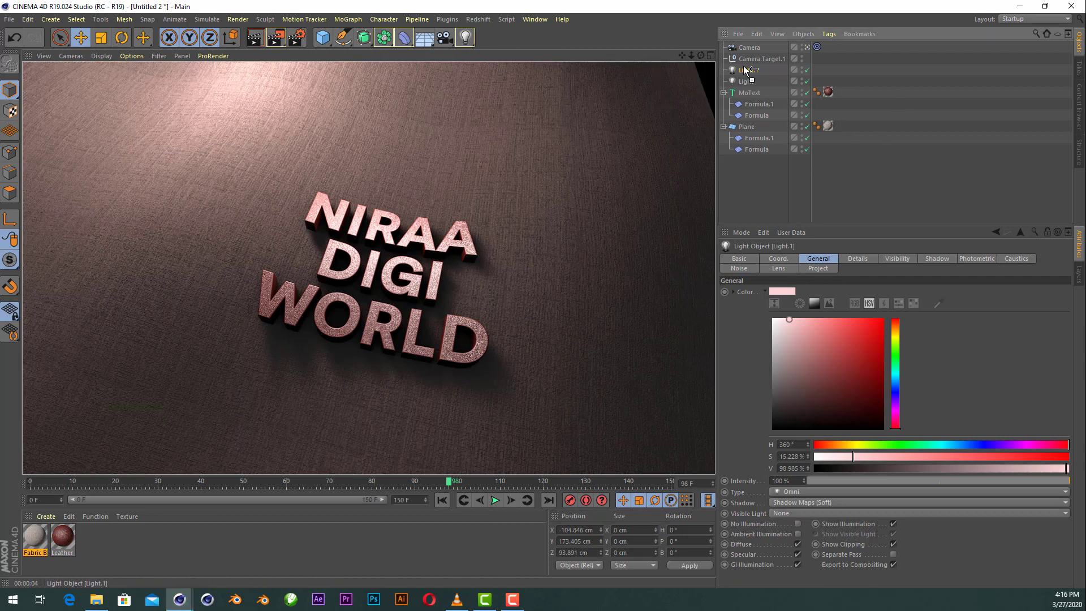
{"action": "key", "text": "ctrl+c"}
{"action": "key", "text": "ctrl+v"}
Set Light.2's shadow to None and tint it a stronger cyan at hue 180°
{"action": "left_click", "coordinate": [790, 503]}
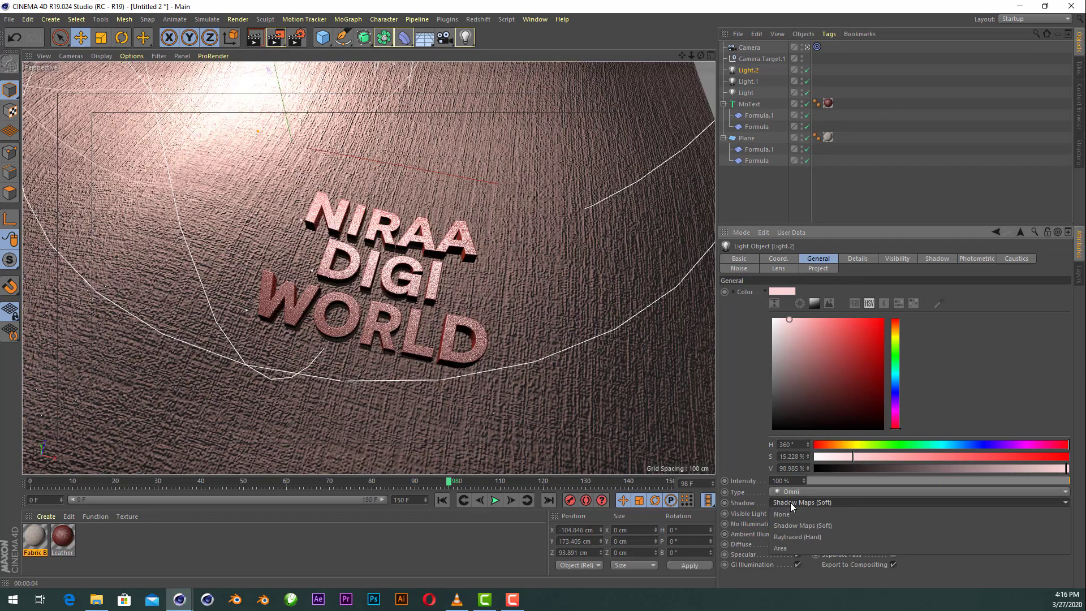
{"action": "left_click", "coordinate": [800, 514]}
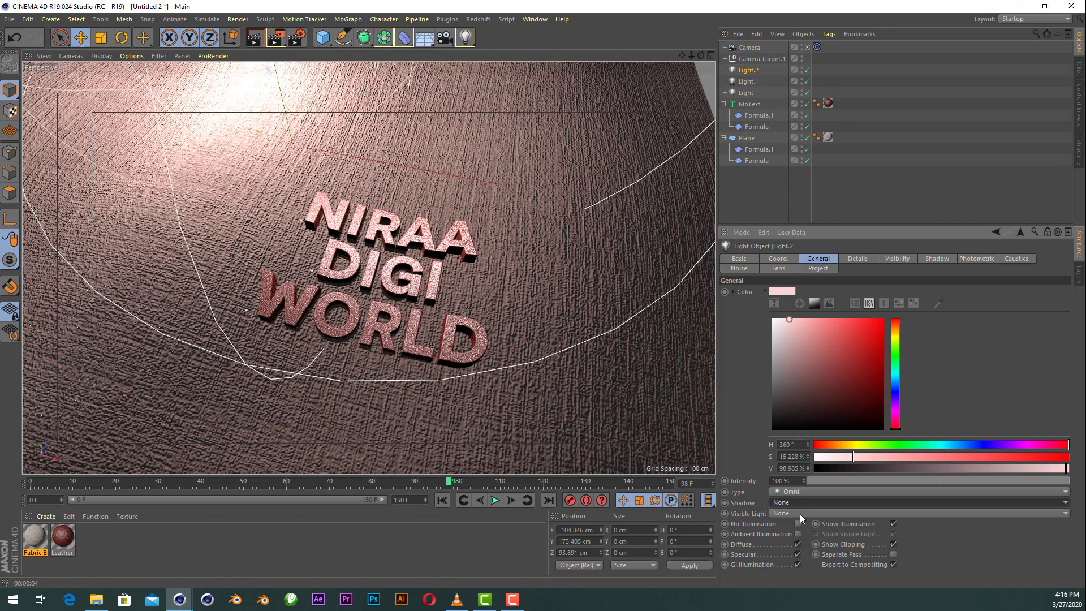
{"action": "left_click", "coordinate": [898, 375]}
{"action": "left_click", "coordinate": [808, 332]}
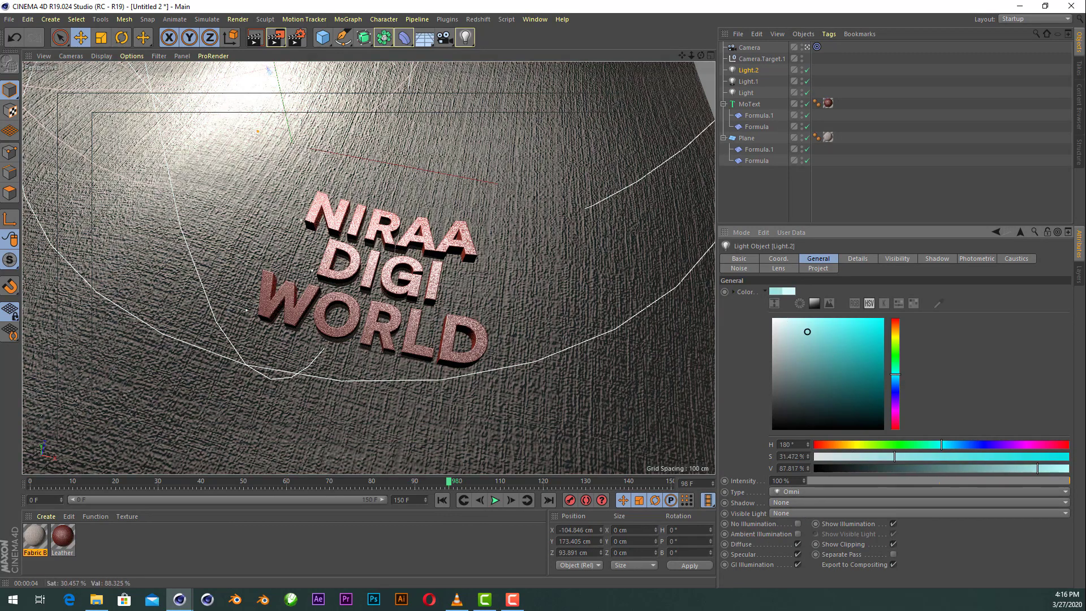
{"action": "left_click_drag", "start_coordinate": [811, 335], "coordinate": [827, 336]}
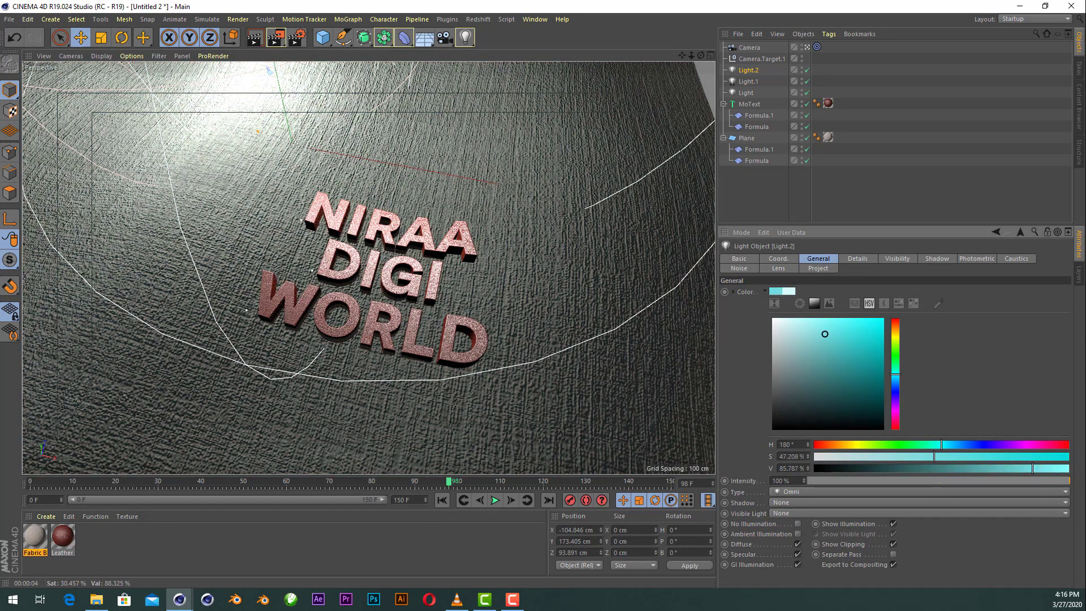
Move the cyan Light.2 to the front right in the Top view and render a preview
{"action": "left_click", "coordinate": [711, 55]}
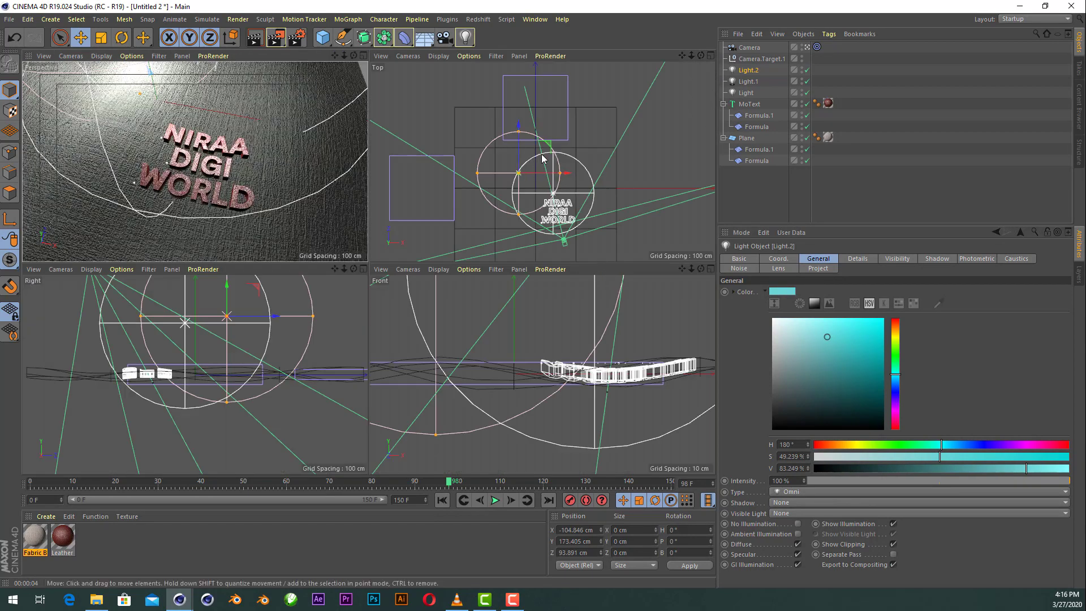
{"action": "mouse_move", "coordinate": [546, 149]}
{"action": "left_mouse_down"}
{"action": "mouse_move", "coordinate": [628, 240]}
{"action": "mouse_move", "coordinate": [618, 225]}
{"action": "left_mouse_up"}
{"action": "middle_click", "coordinate": [277, 74]}
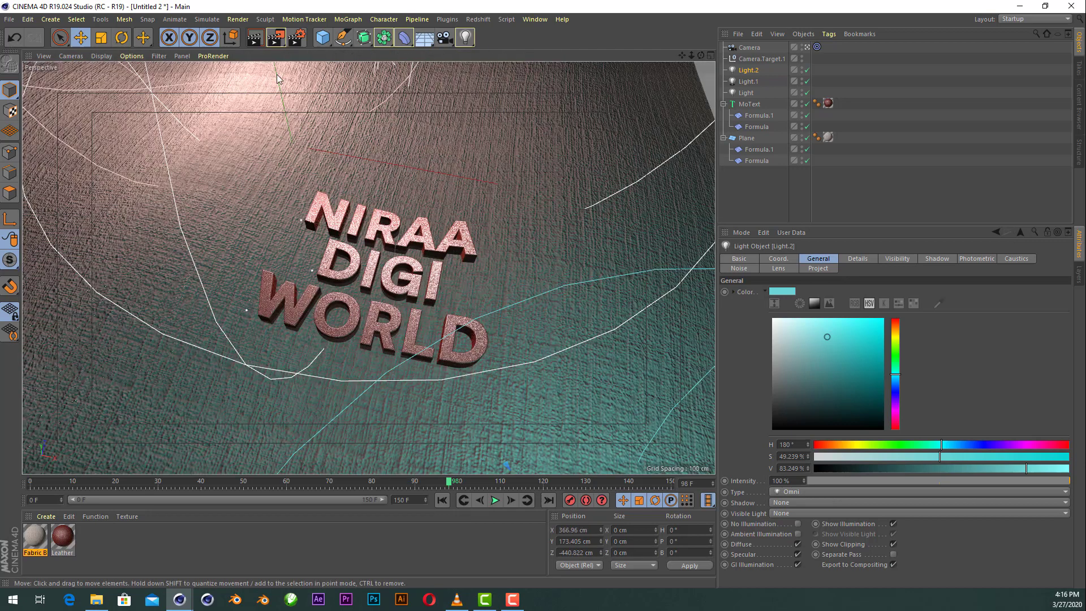
{"action": "left_click", "coordinate": [255, 38]}
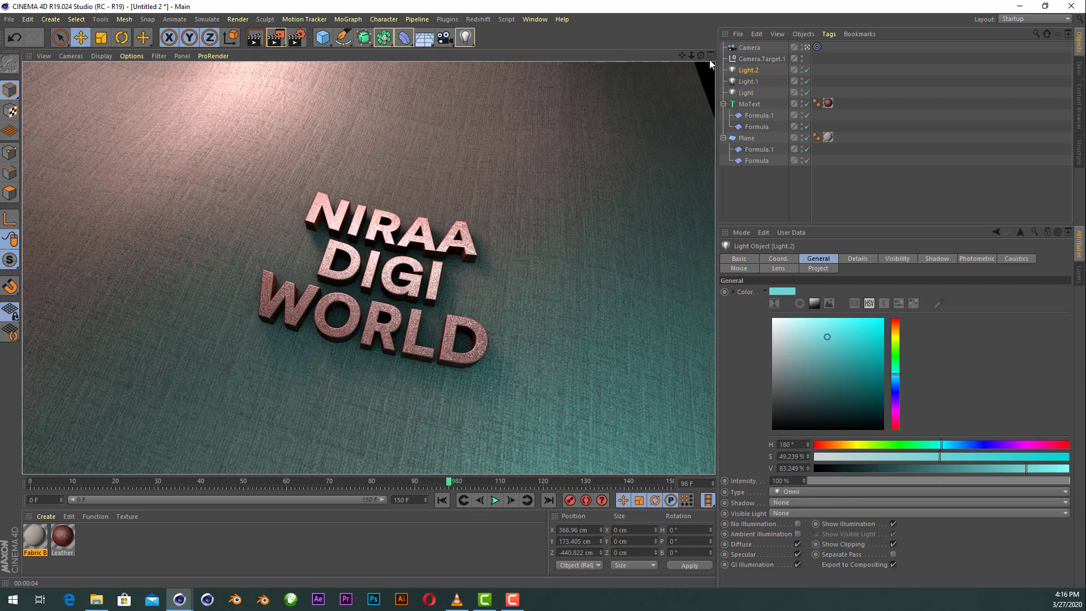
Move the white Light above the text to 127.58 cm Y, -119.157 cm Z
{"action": "left_click", "coordinate": [746, 92]}
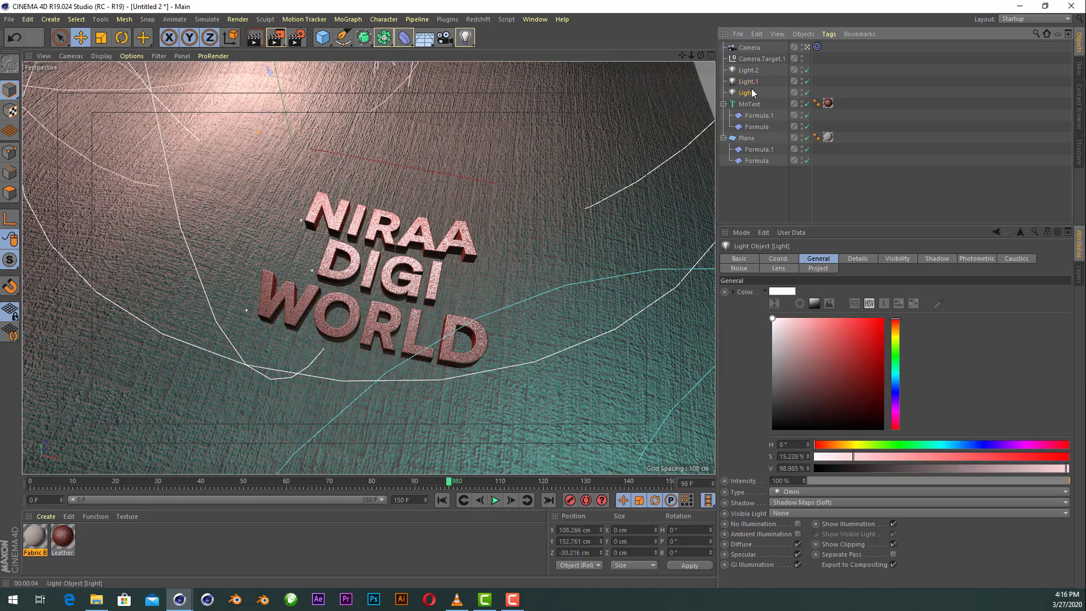
{"action": "left_click", "coordinate": [712, 57]}
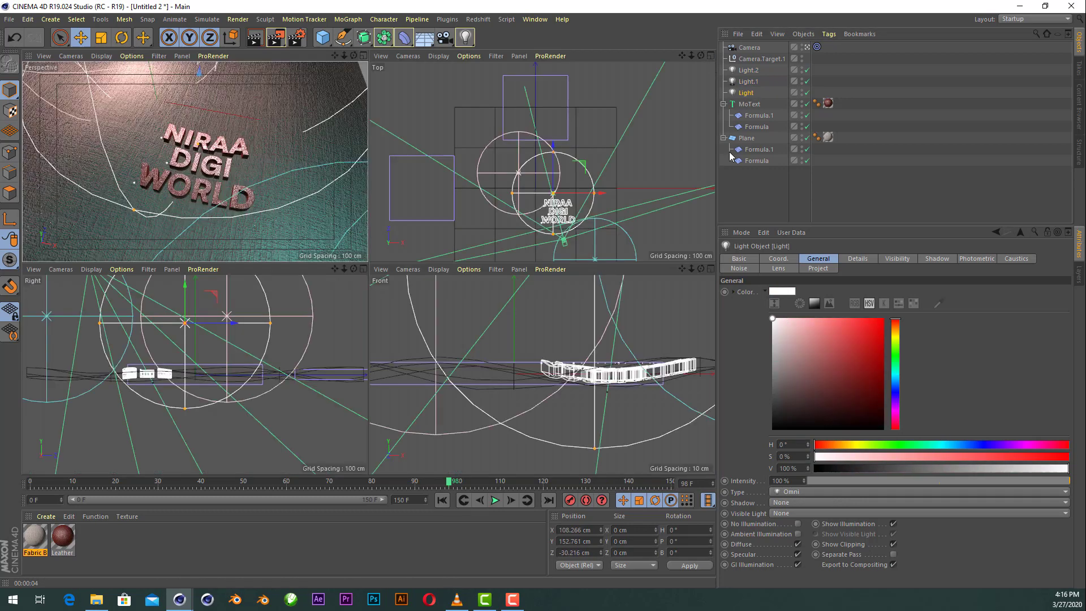
{"action": "mouse_move", "coordinate": [204, 323]}
{"action": "left_mouse_down"}
{"action": "mouse_move", "coordinate": [231, 323]}
{"action": "mouse_move", "coordinate": [180, 335]}
{"action": "left_mouse_up"}
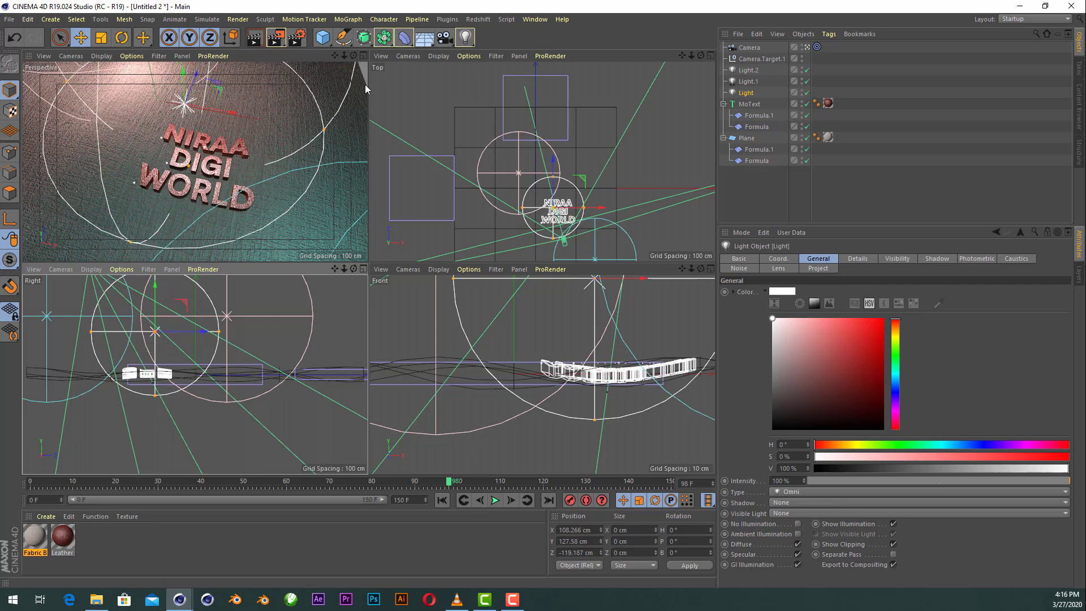
{"action": "left_click", "coordinate": [363, 56]}
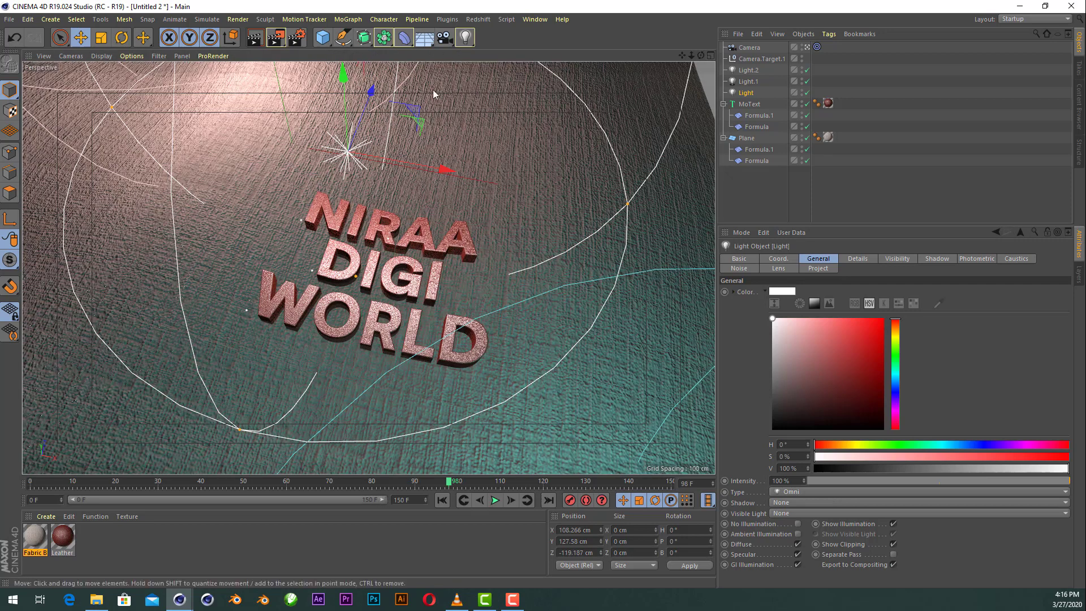
{"action": "left_click", "coordinate": [535, 20]}
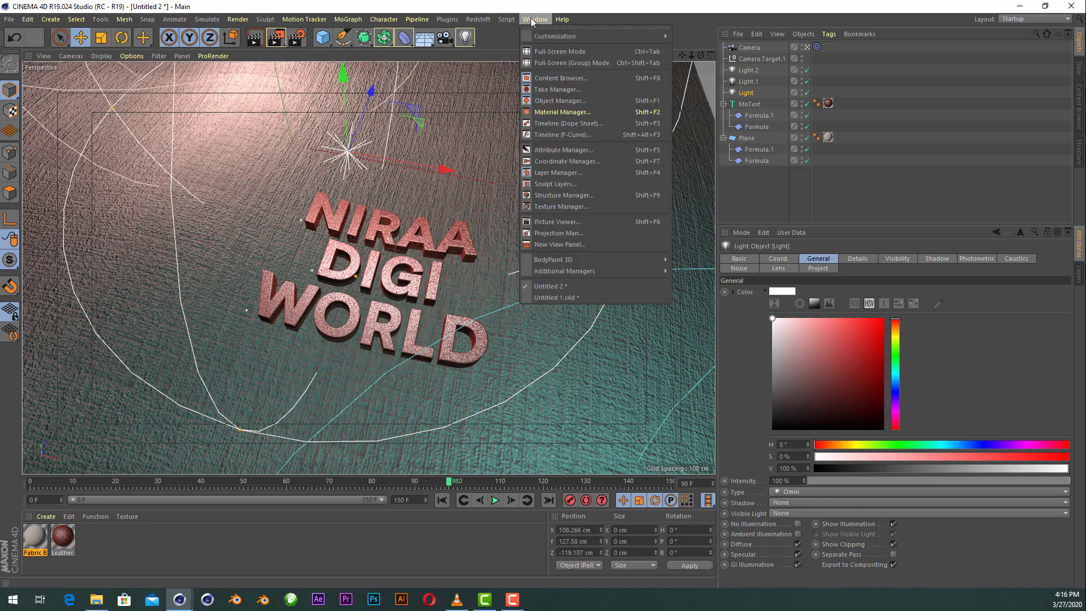
Load the GSG HDR Studio Rig from the content library and turn off its studio floor
{"action": "left_click", "coordinate": [566, 89]}
{"action": "scroll", "coordinate": [500, 116], "scroll_direction": "up", "scroll_amount": 3}
{"action": "left_click", "coordinate": [508, 107]}
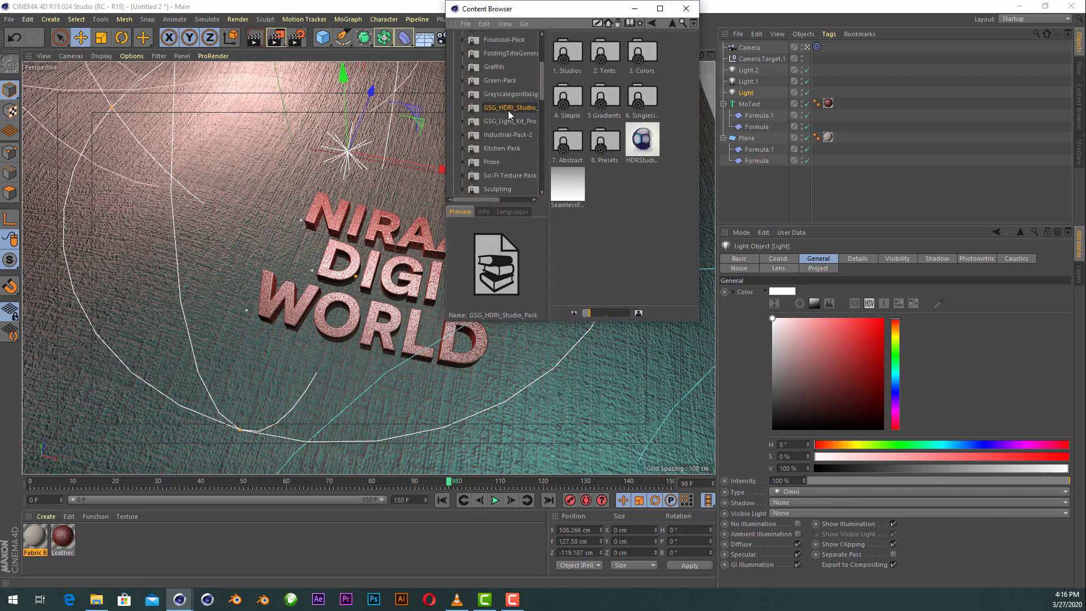
{"action": "left_click", "coordinate": [650, 147]}
{"action": "double_click", "coordinate": [650, 147]}
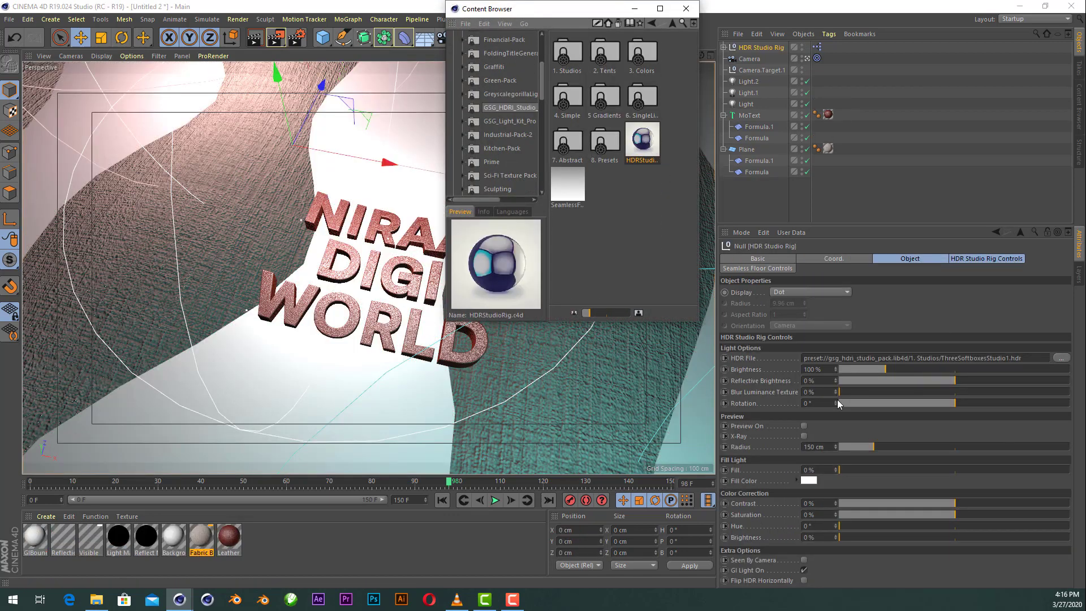
{"action": "left_click", "coordinate": [765, 269]}
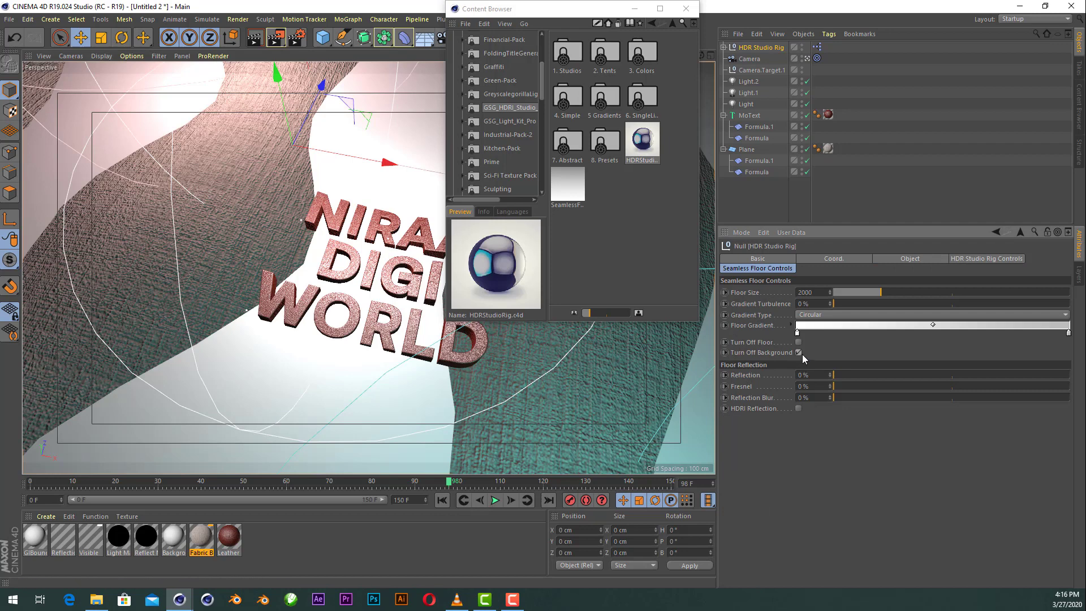
{"action": "left_click", "coordinate": [800, 342]}
{"action": "left_click", "coordinate": [982, 259]}
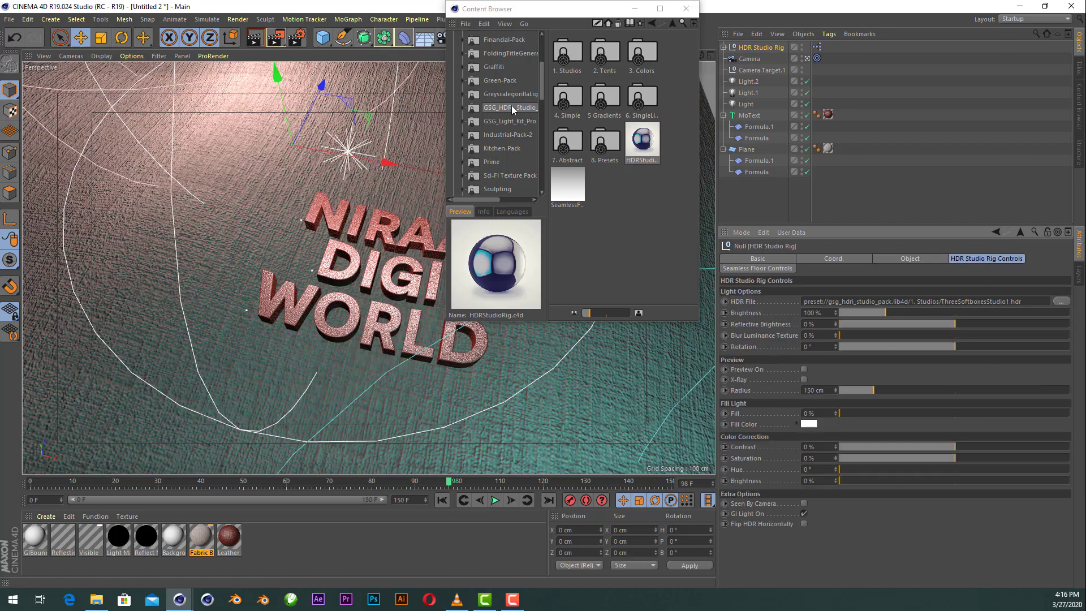
Set the rig's HDR to Studio4 from the 1. Studios collection and close the browser
{"action": "double_click", "coordinate": [567, 73]}
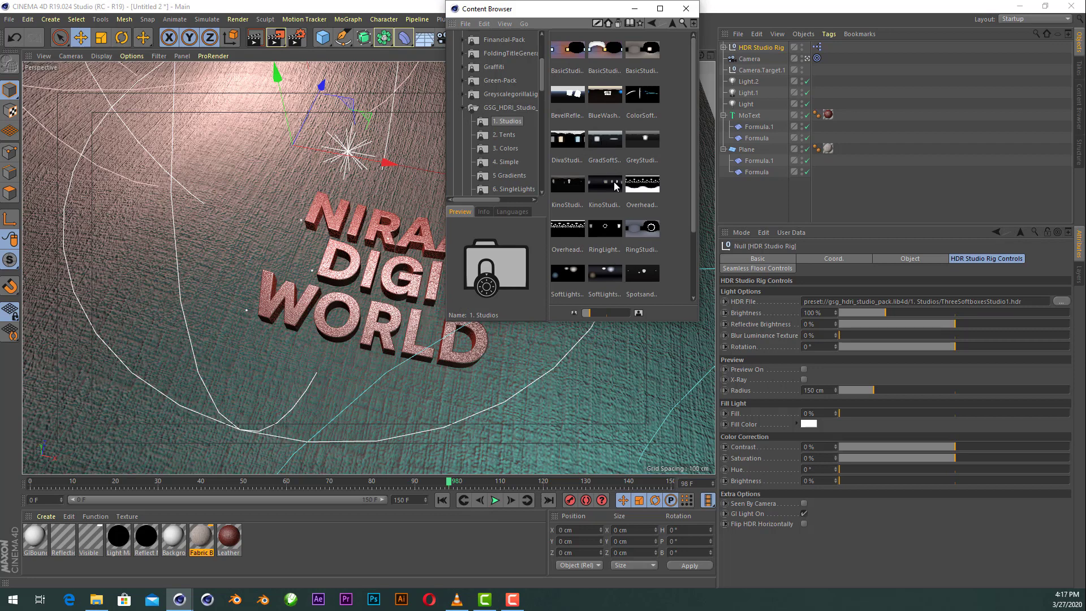
{"action": "scroll", "coordinate": [625, 212], "scroll_direction": "down", "scroll_amount": 2}
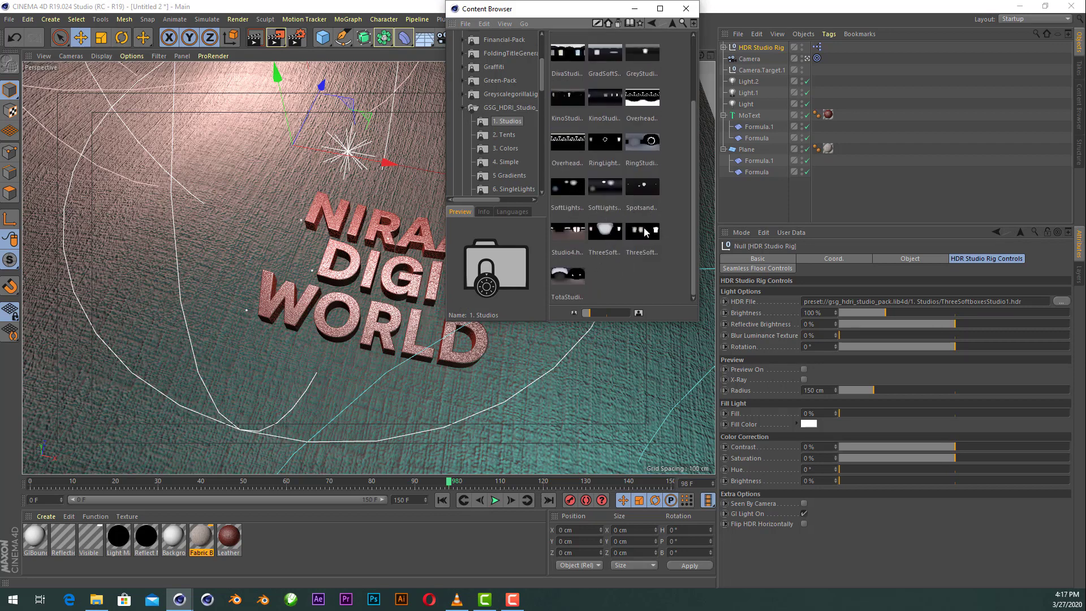
{"action": "mouse_move", "coordinate": [645, 232]}
{"action": "left_mouse_down"}
{"action": "mouse_move", "coordinate": [860, 322]}
{"action": "mouse_move", "coordinate": [874, 306]}
{"action": "left_mouse_up"}
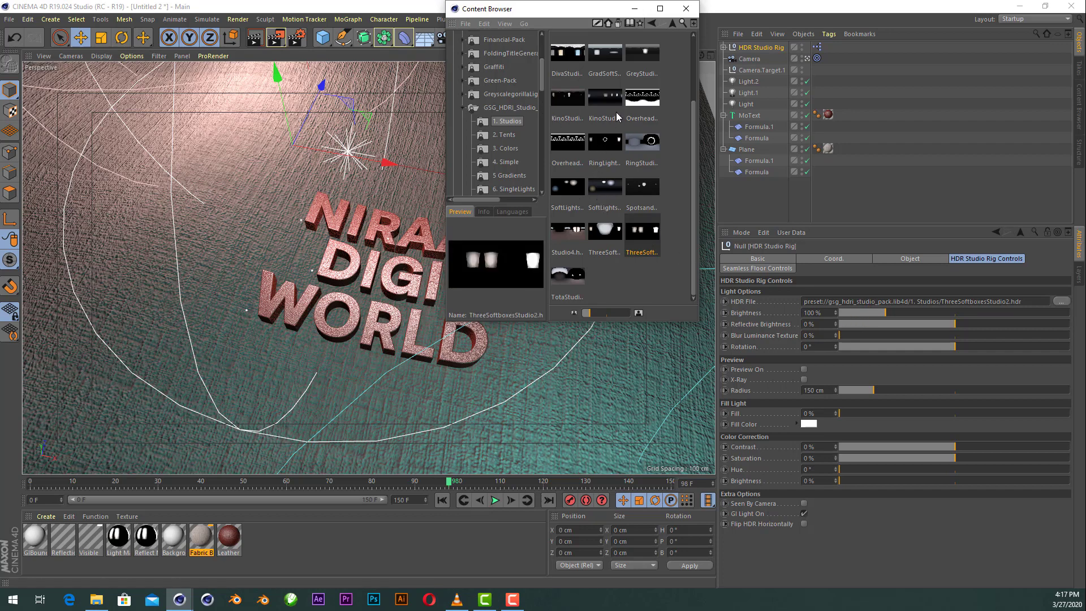
{"action": "scroll", "coordinate": [606, 153], "scroll_direction": "up", "scroll_amount": 3}
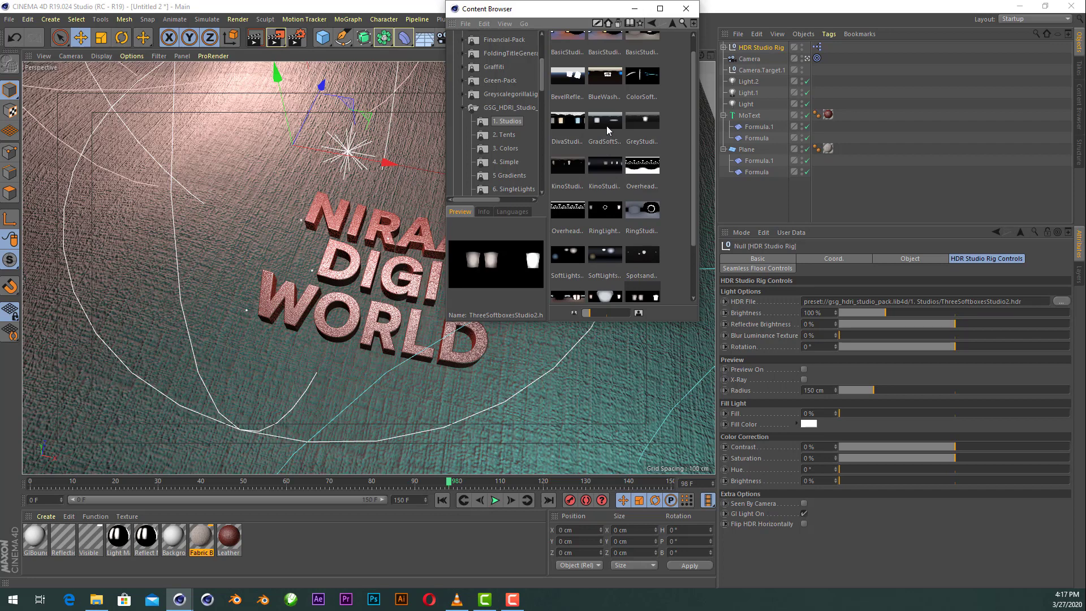
{"action": "scroll", "coordinate": [605, 252], "scroll_direction": "down", "scroll_amount": 3}
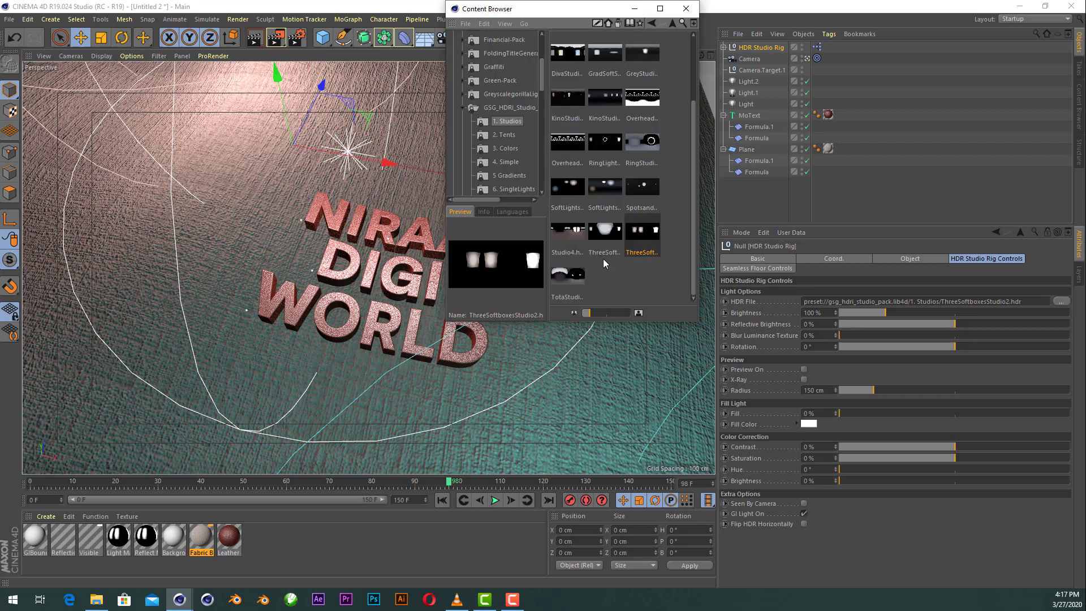
{"action": "left_click", "coordinate": [566, 233]}
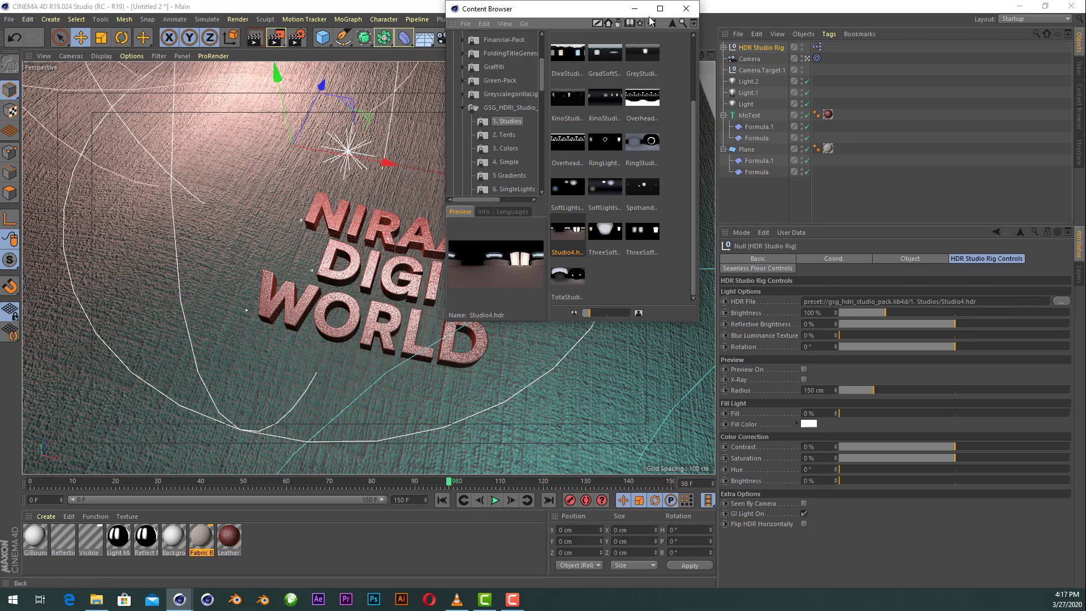
{"action": "left_click", "coordinate": [686, 8]}
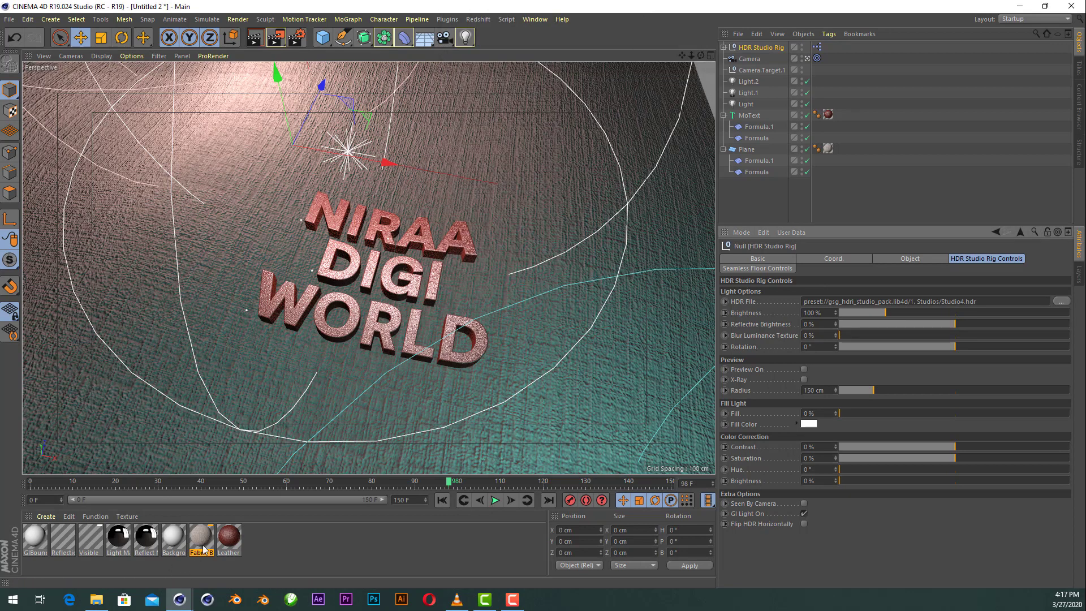
Lower Leather Red's default specular width to 49%, then test-render the view
{"action": "left_click", "coordinate": [234, 537]}
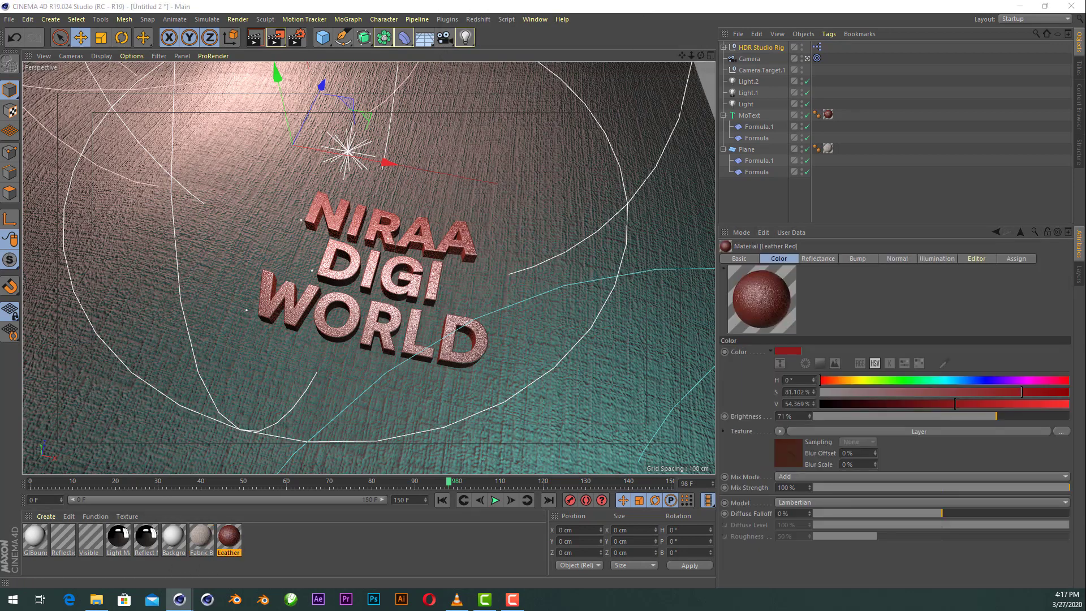
{"action": "double_click", "coordinate": [230, 538]}
{"action": "left_click_drag", "start_coordinate": [472, 129], "coordinate": [769, 113]}
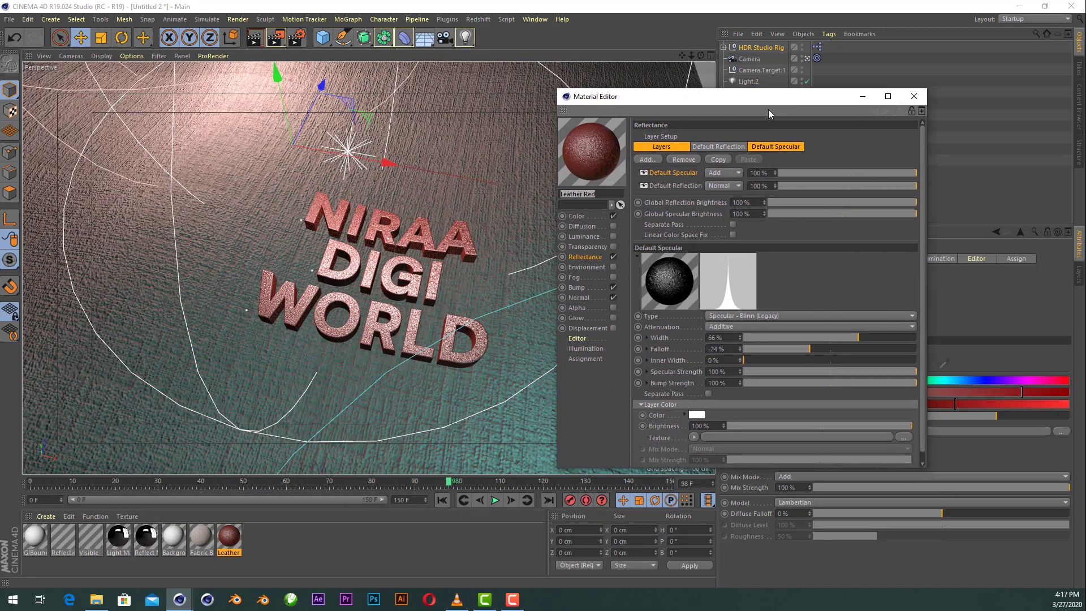
{"action": "left_click", "coordinate": [837, 335]}
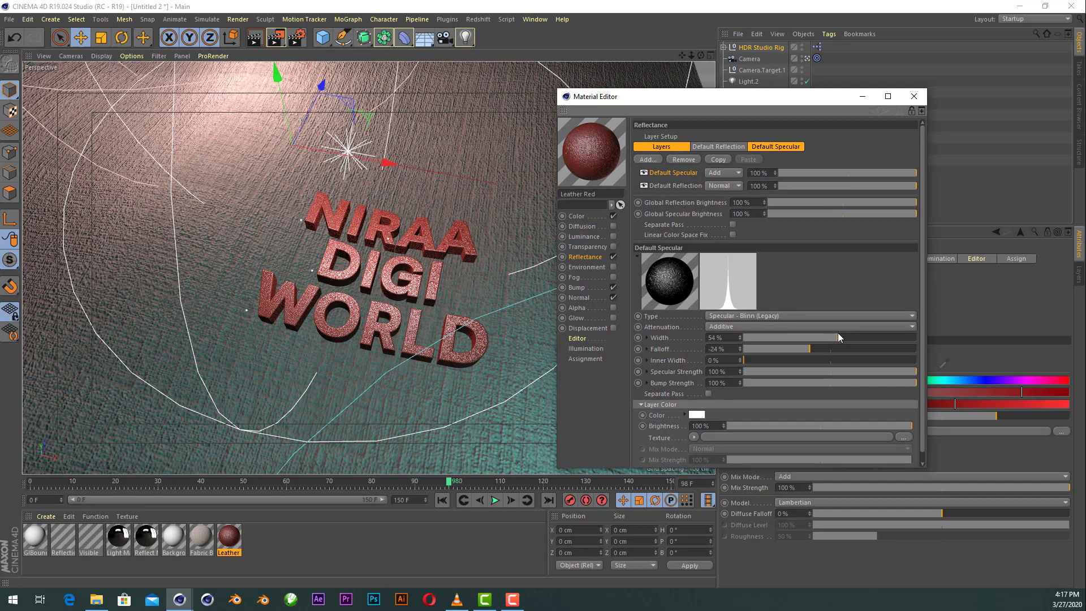
{"action": "left_click", "coordinate": [830, 337]}
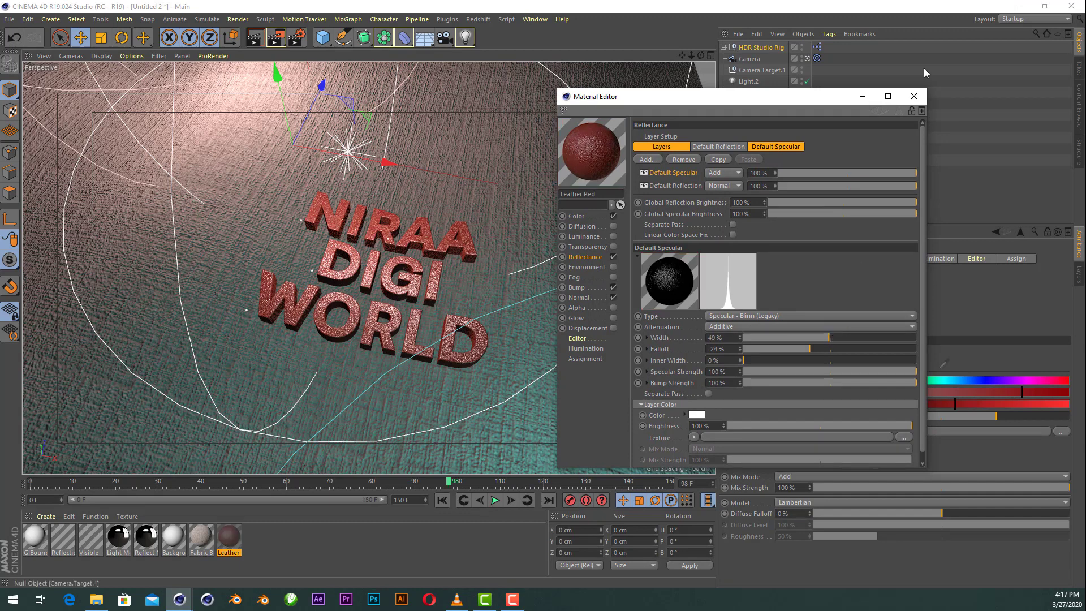
{"action": "left_click", "coordinate": [914, 96]}
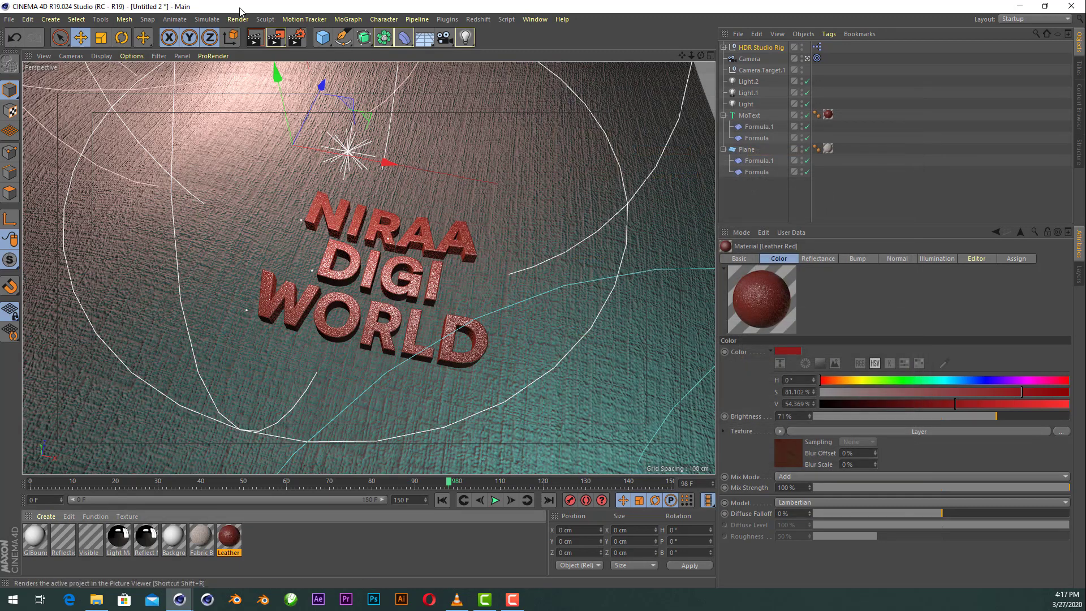
{"action": "left_click", "coordinate": [256, 41]}
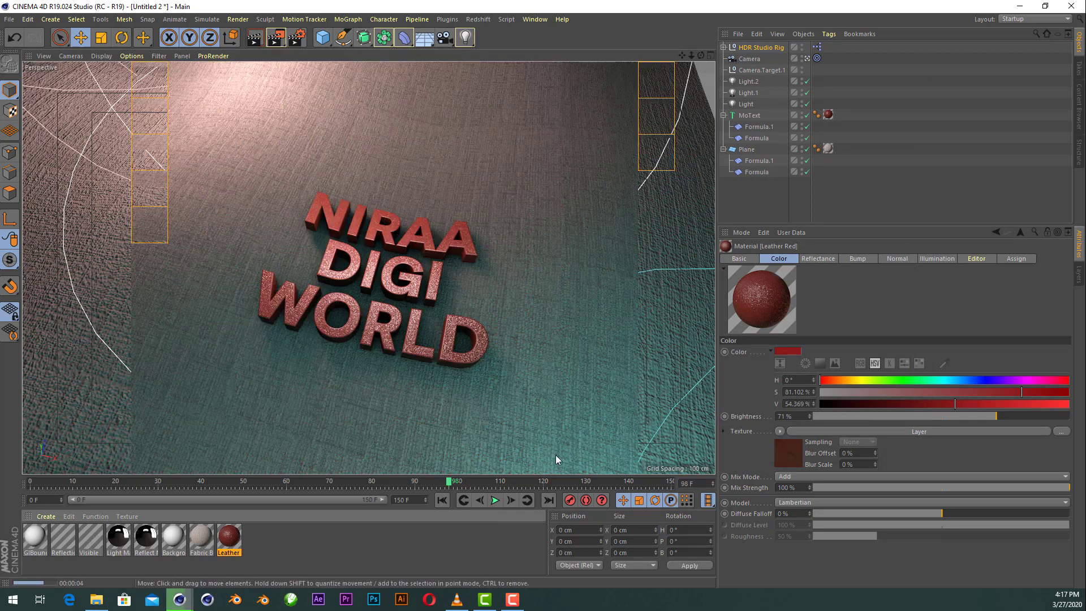
{"action": "left_click", "coordinate": [442, 501]}
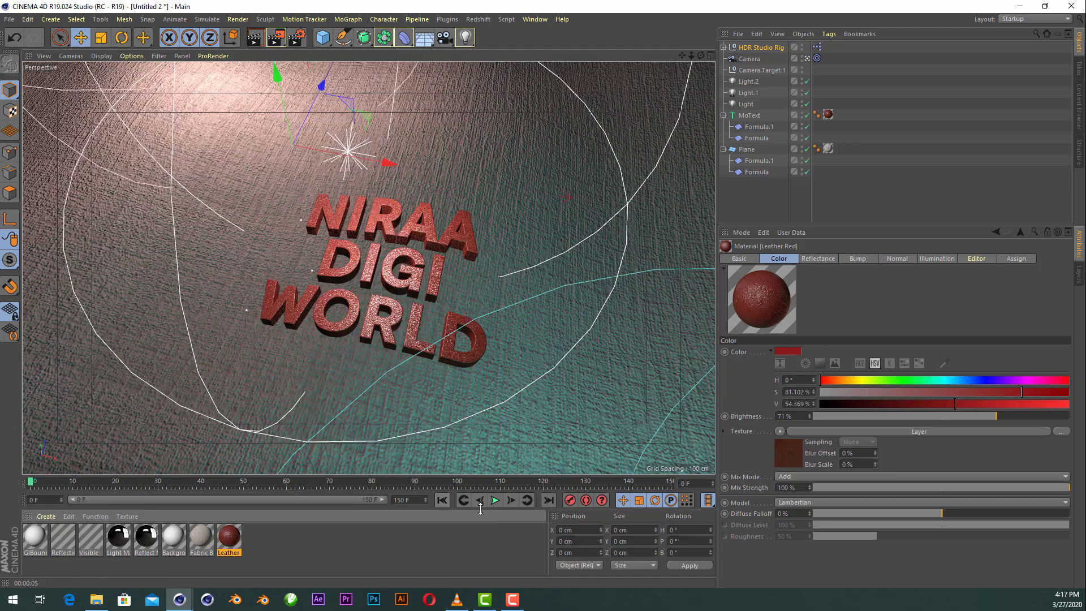
{"action": "left_click", "coordinate": [495, 501]}
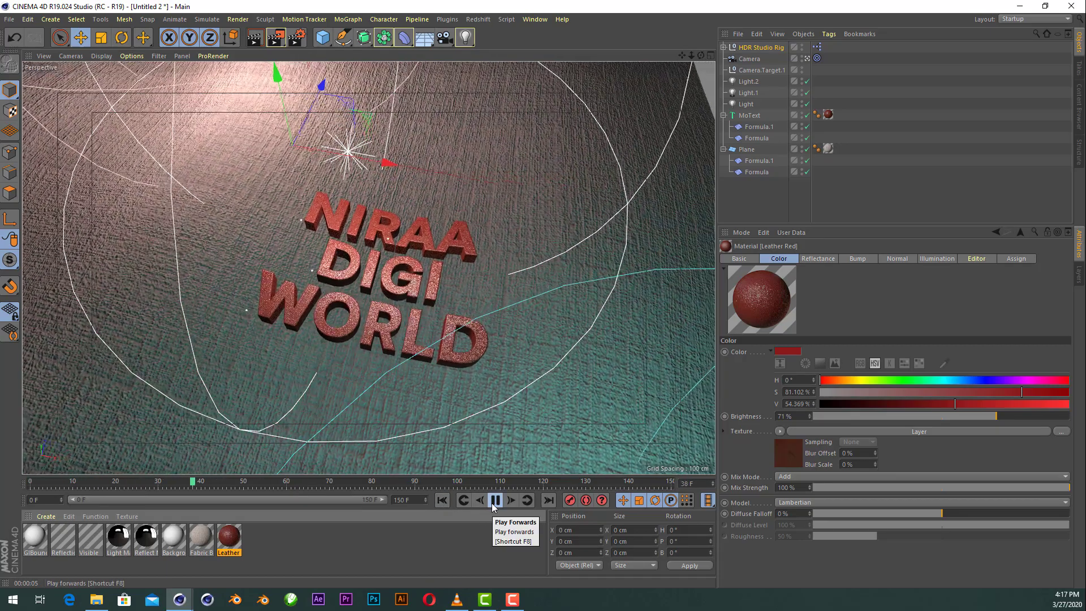
{"action": "left_click", "coordinate": [495, 500]}
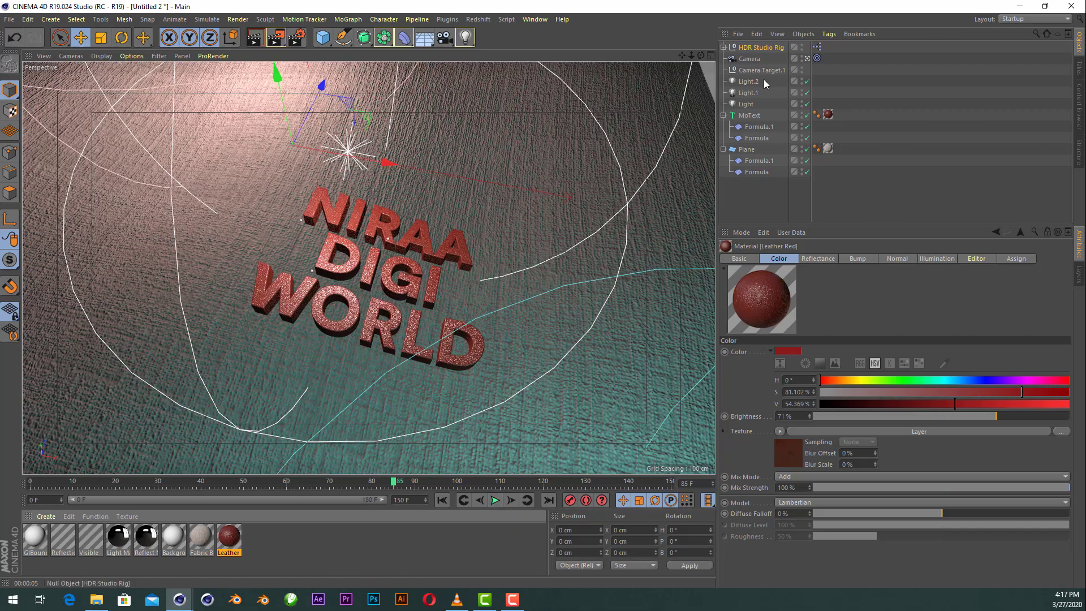
{"action": "left_click_drag", "start_coordinate": [706, 59], "coordinate": [668, 79]}
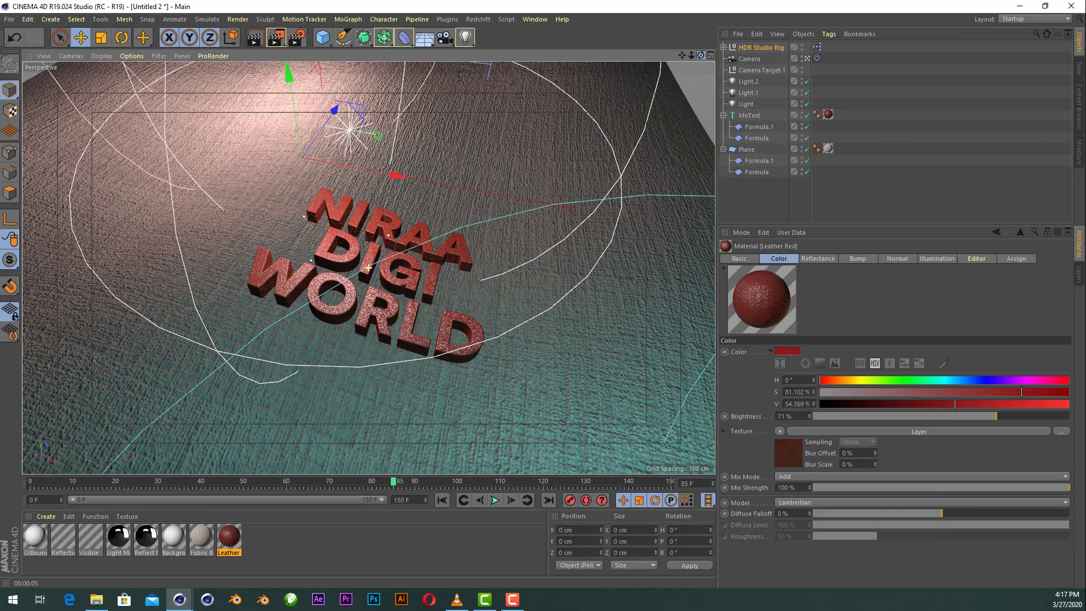
{"action": "left_click_drag", "start_coordinate": [692, 58], "coordinate": [369, 268]}
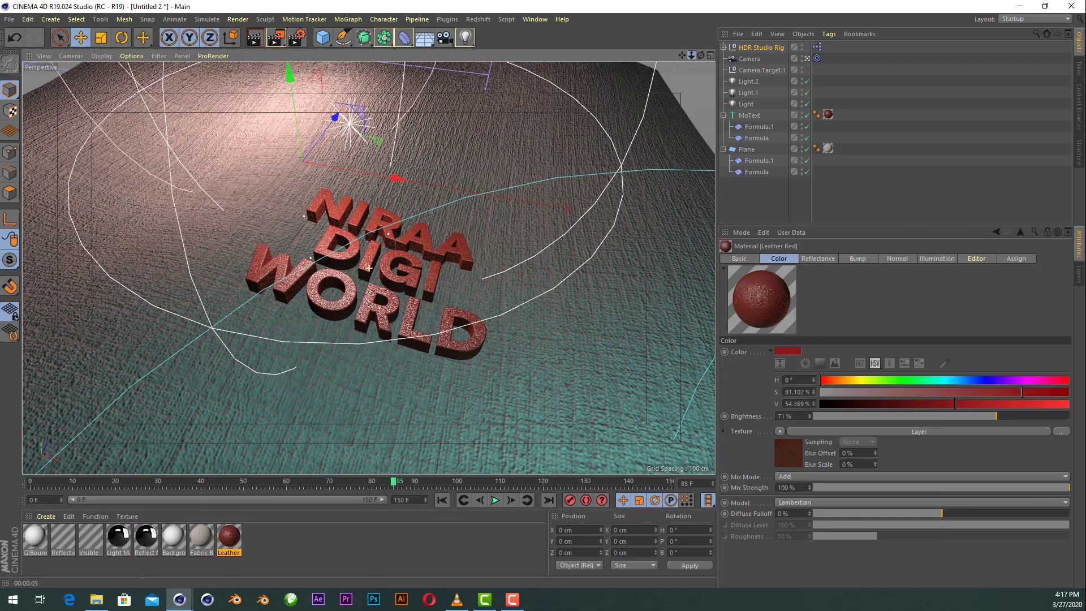
{"action": "mouse_move", "coordinate": [706, 58]}
{"action": "left_mouse_down"}
{"action": "mouse_move", "coordinate": [685, 68]}
{"action": "mouse_move", "coordinate": [696, 57]}
{"action": "left_mouse_up"}
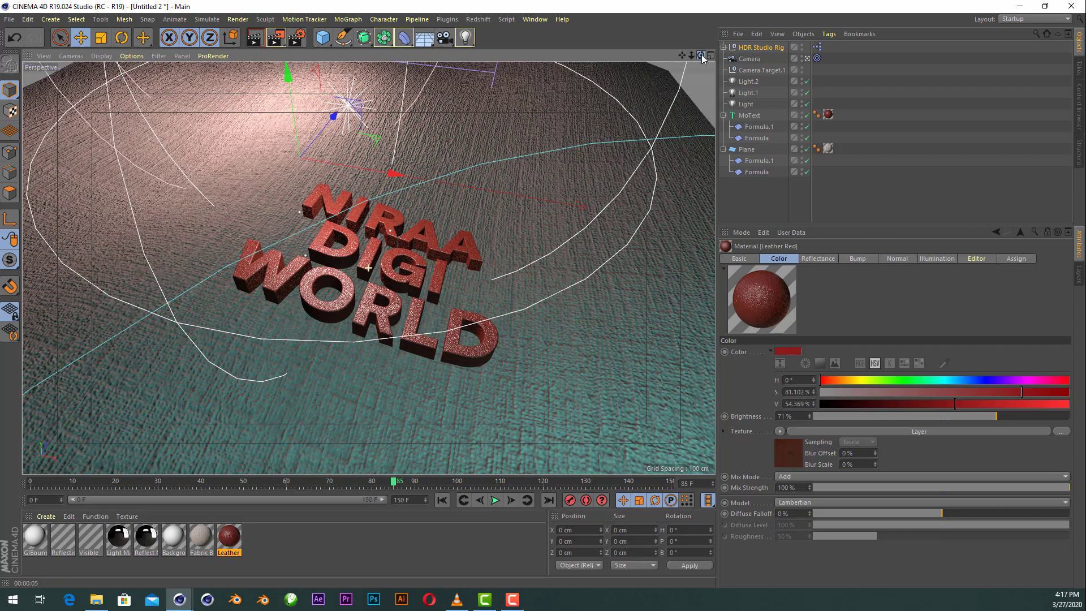
{"action": "left_click", "coordinate": [443, 502]}
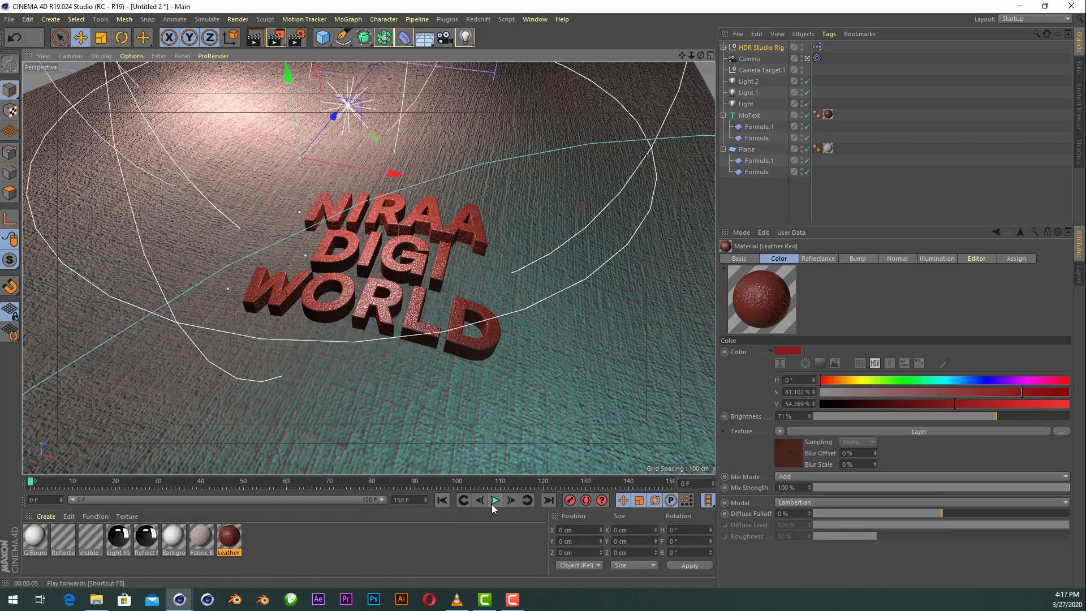
{"action": "left_click", "coordinate": [494, 500]}
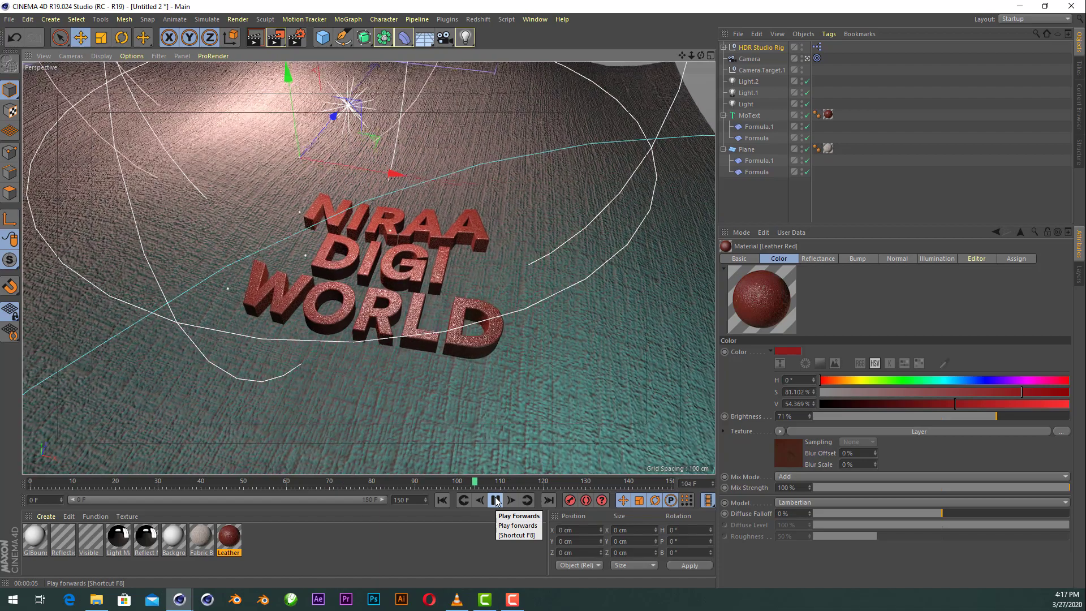
{"action": "left_click", "coordinate": [496, 500]}
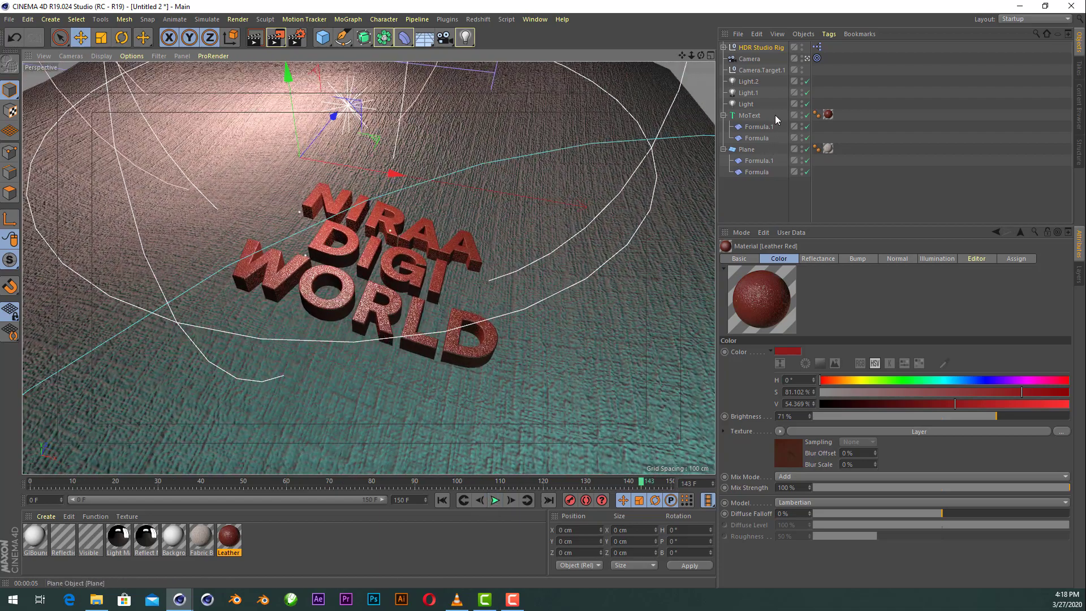
Set the Plane to 40 width and 40 height segments and replay the wave animation
{"action": "left_click", "coordinate": [747, 149]}
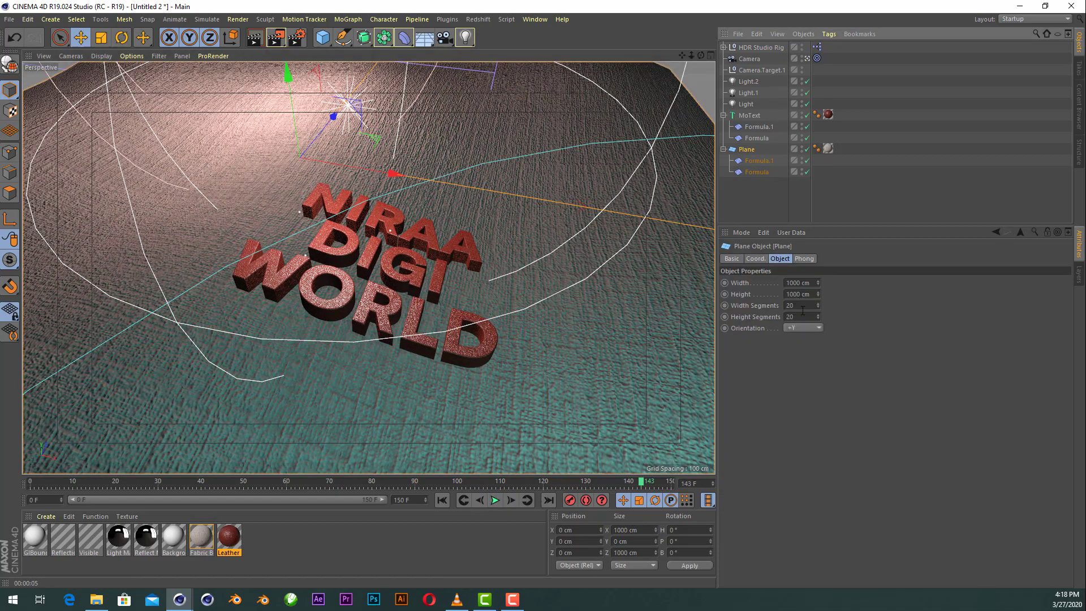
{"action": "left_click", "coordinate": [800, 306]}
{"action": "type", "text": "40"}
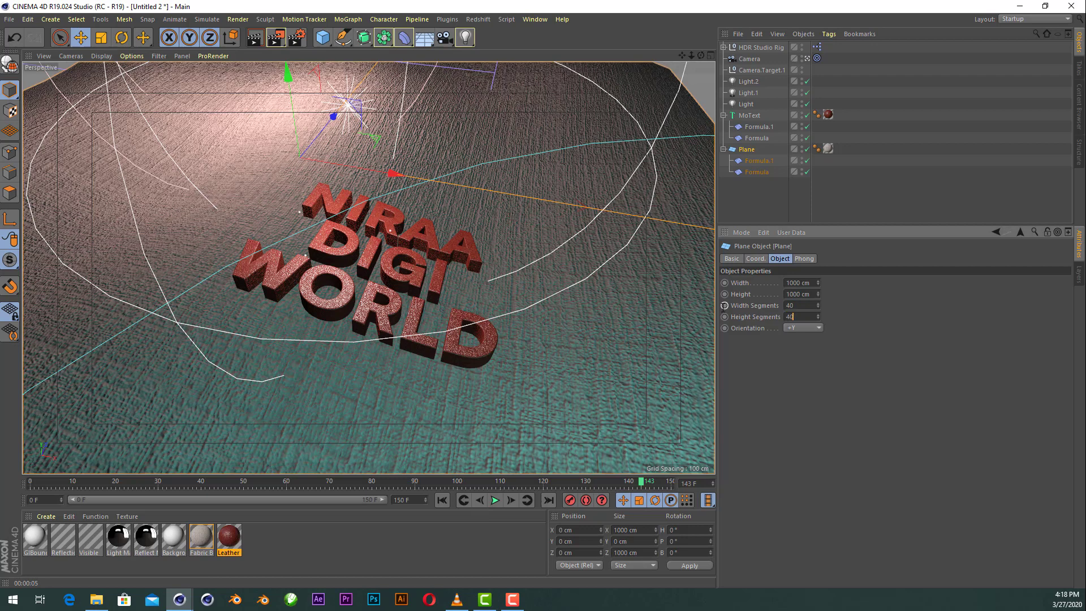
{"action": "left_click", "coordinate": [442, 500]}
{"action": "left_click", "coordinate": [494, 502]}
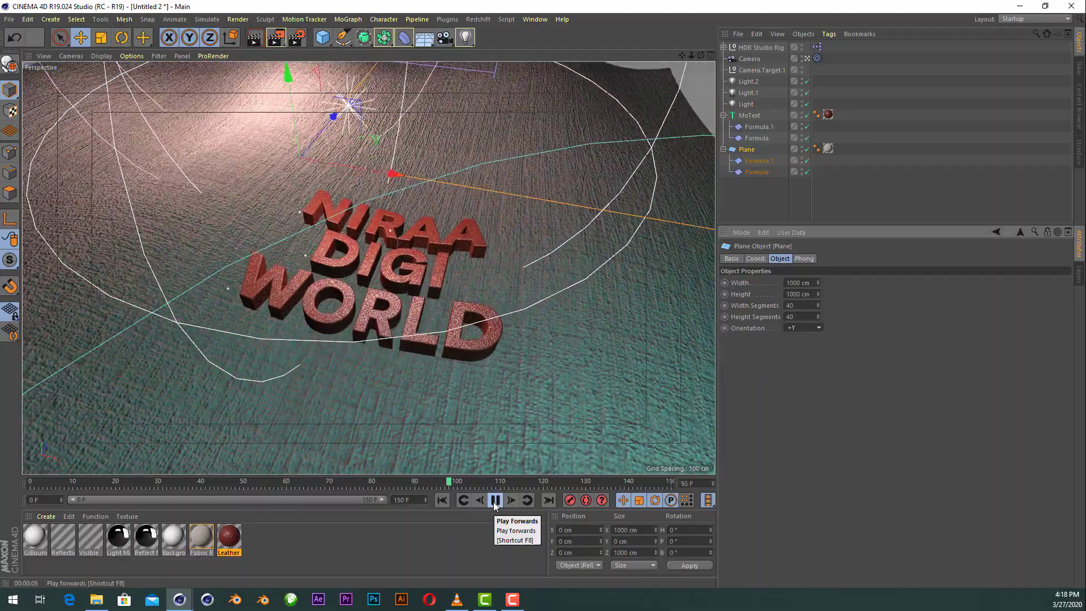
{"action": "left_click", "coordinate": [494, 502]}
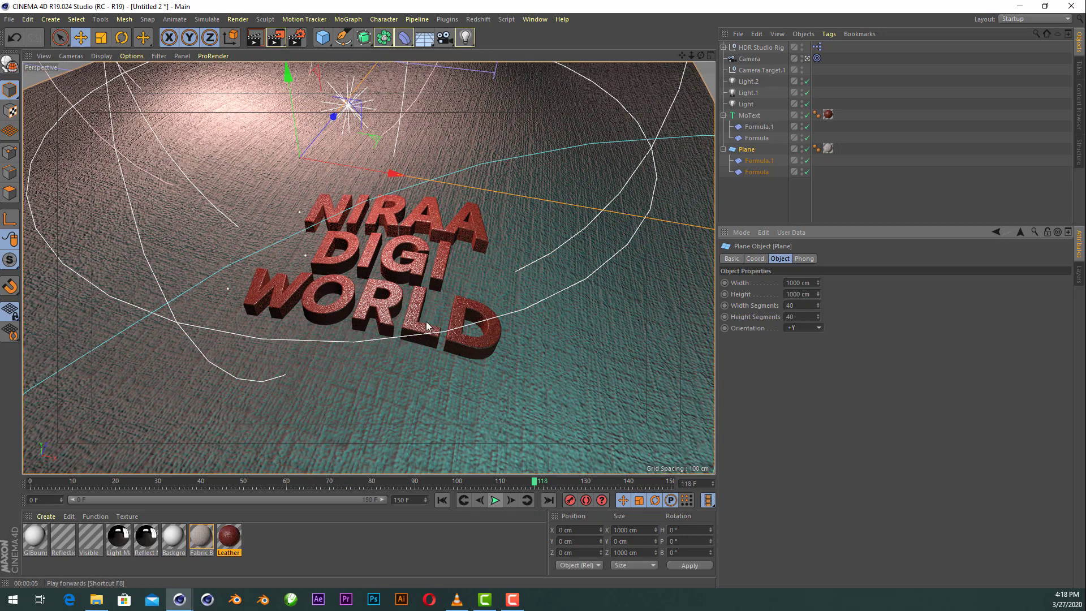
Render the view, orbit around the text, maximize the Perspective viewport, and render again
{"action": "left_click", "coordinate": [256, 43]}
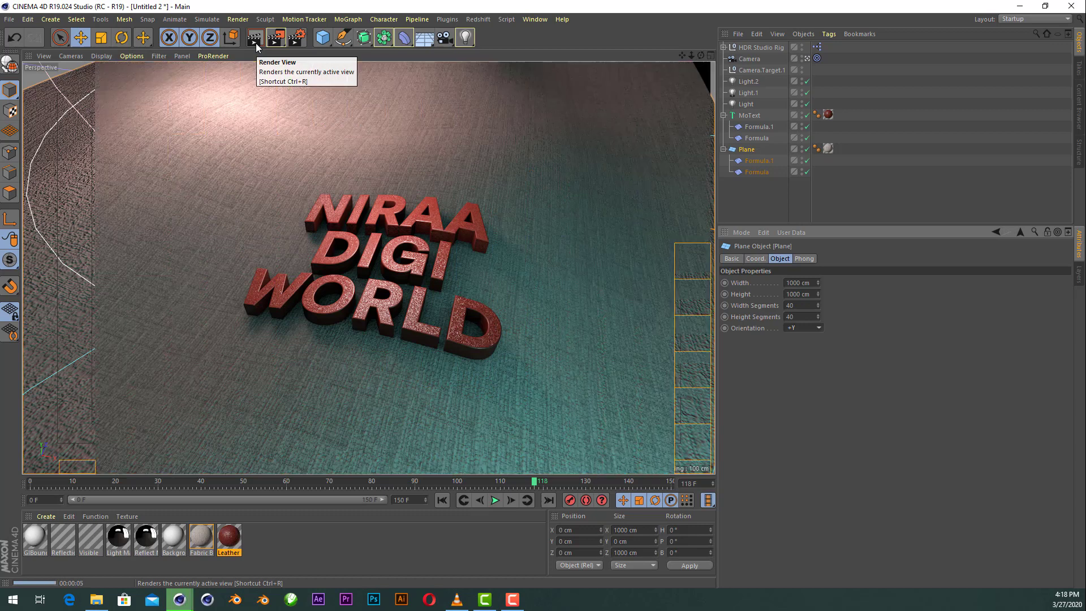
{"action": "left_click", "coordinate": [704, 121]}
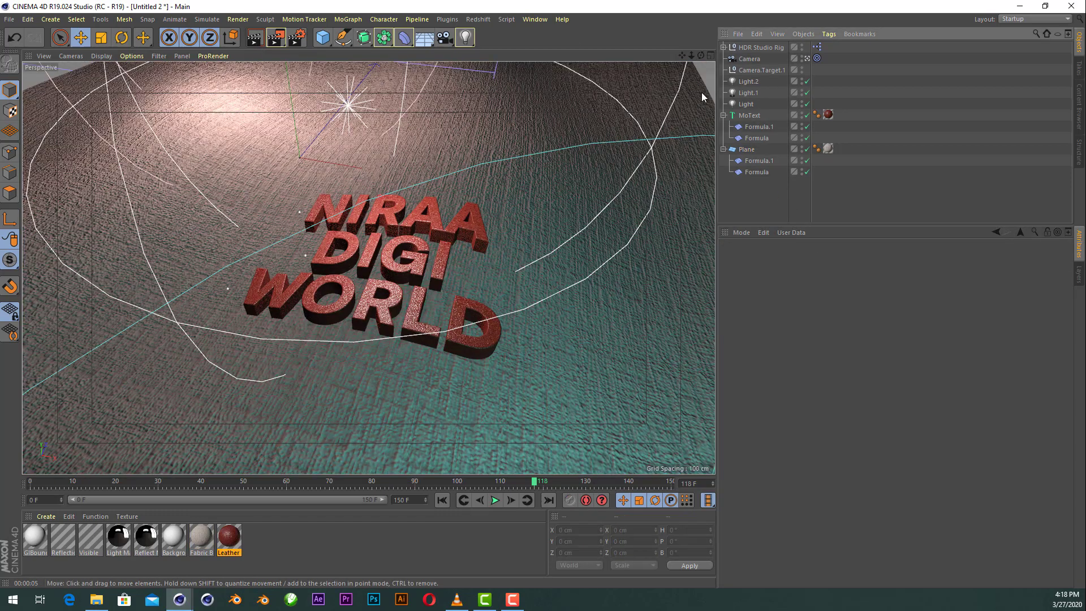
{"action": "left_click_drag", "start_coordinate": [701, 55], "coordinate": [662, 69]}
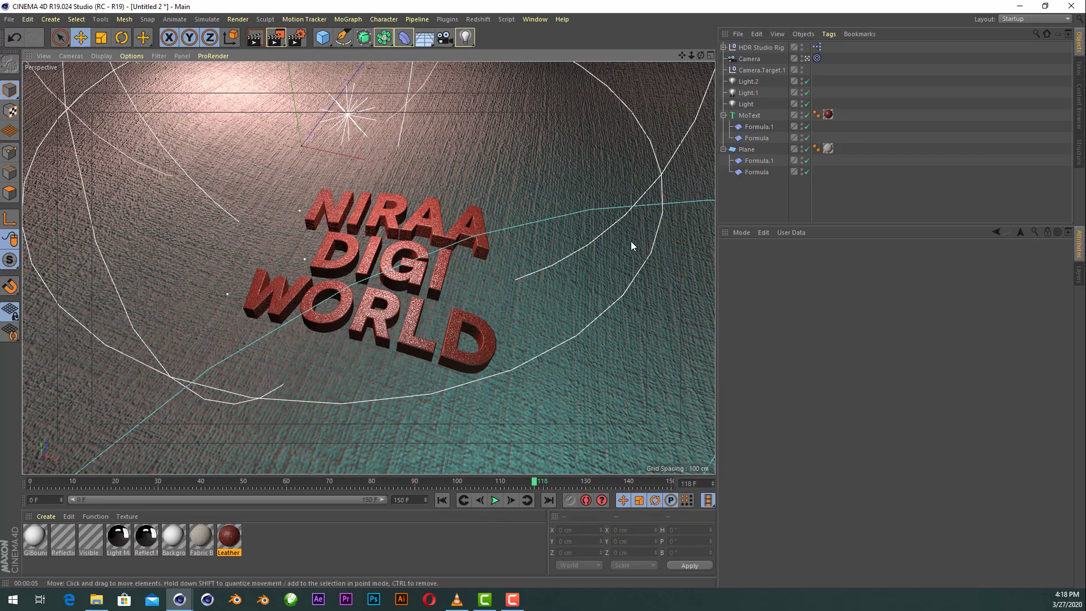
{"action": "key", "text": "ctrl+Tab"}
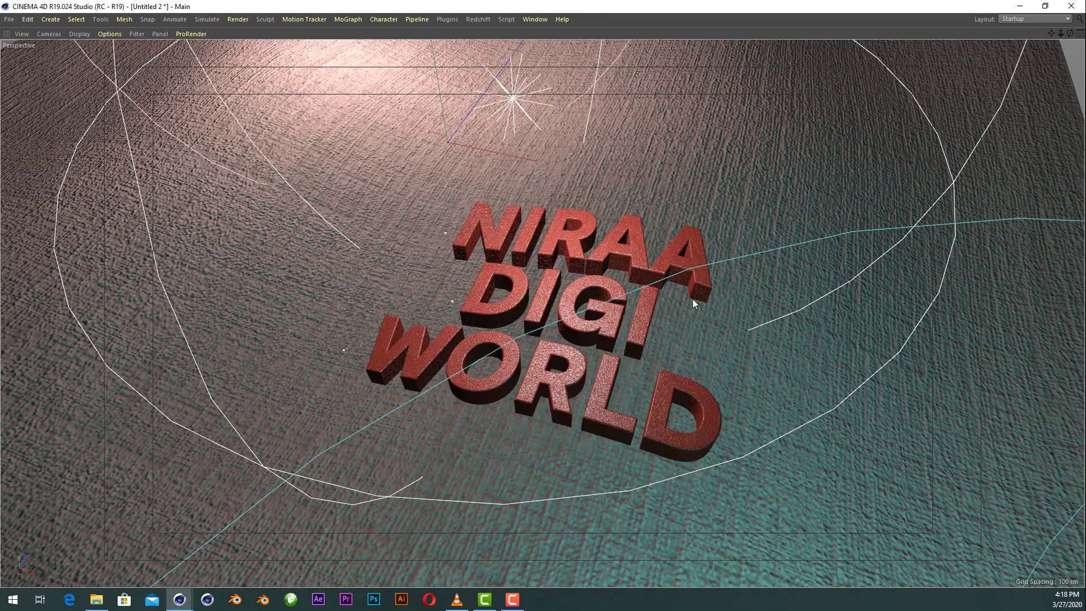
{"action": "key", "text": "ctrl+r"}
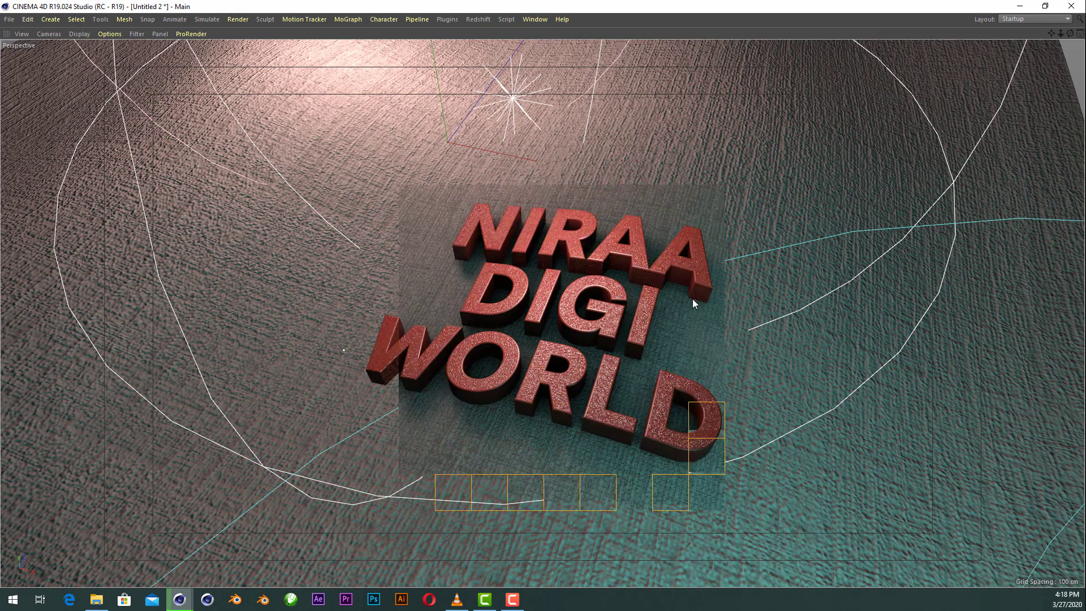